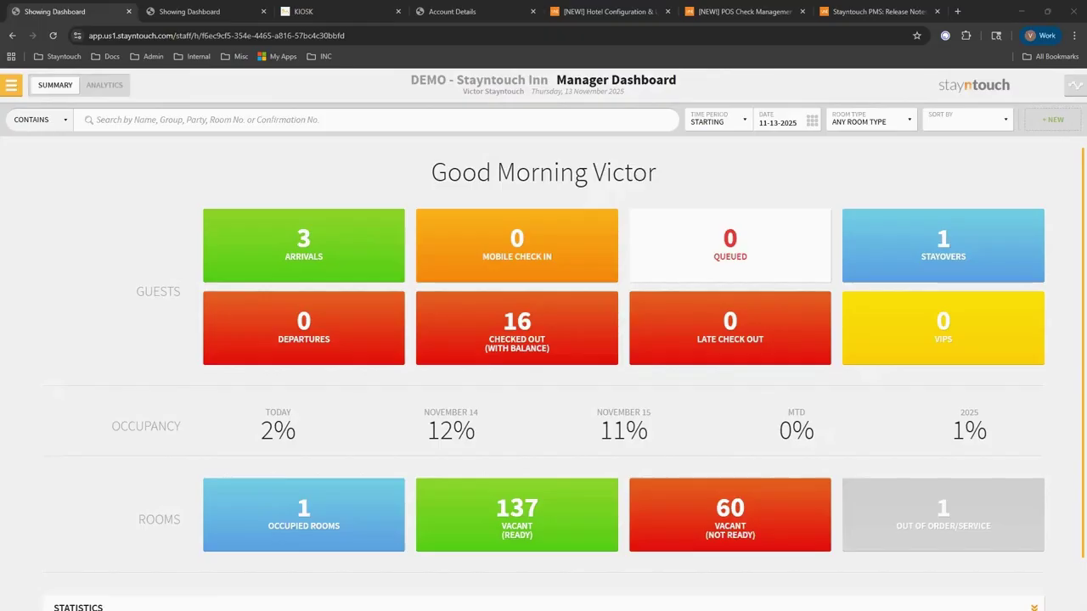
Open the Bill & Charges for the room 334 stayover reservation from the Stayovers list.
click(927, 232)
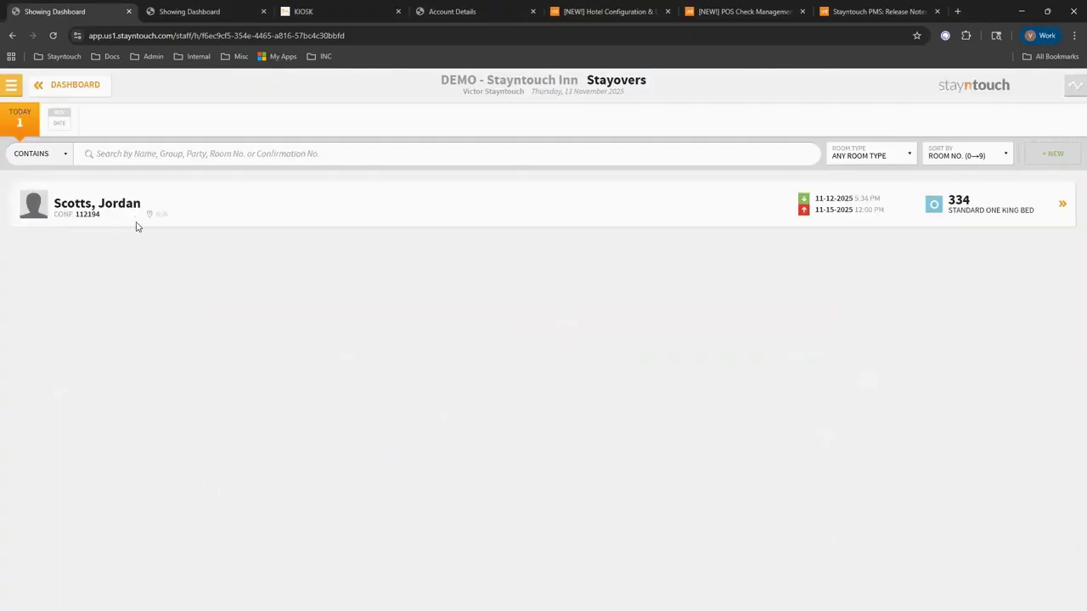
click(139, 213)
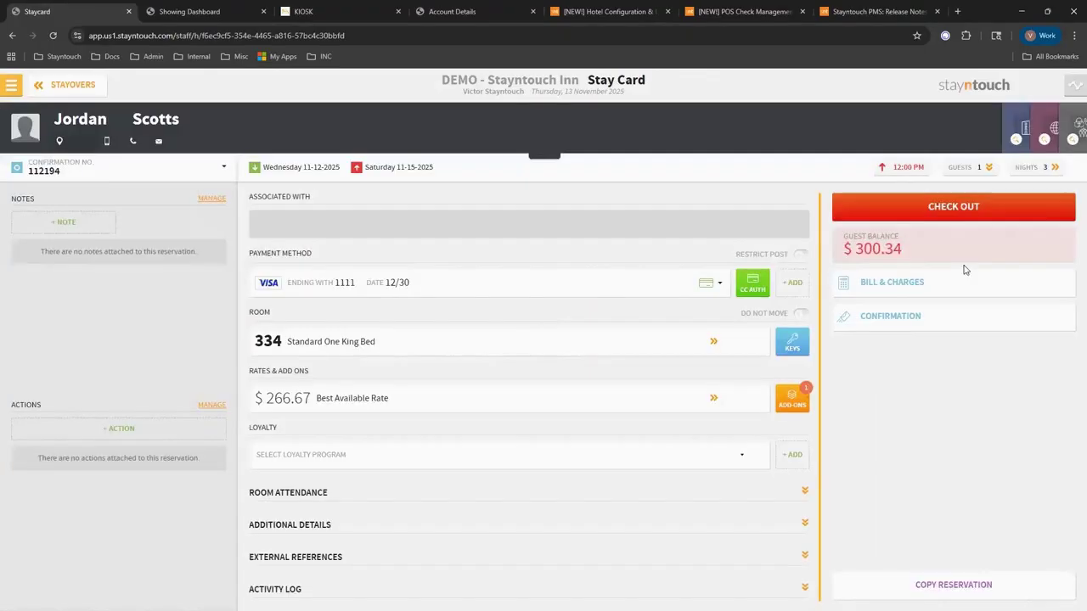
click(911, 292)
Post a $45.98 Upgrade Charge to the stayover guest's bill.
click(34, 265)
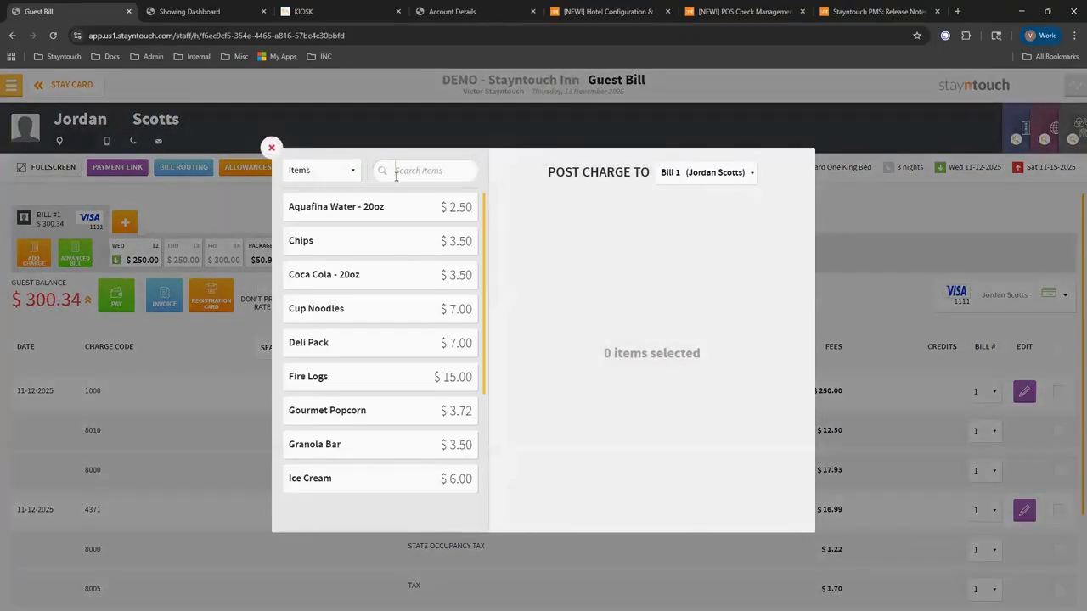
click(396, 176)
text(upg)
click(381, 211)
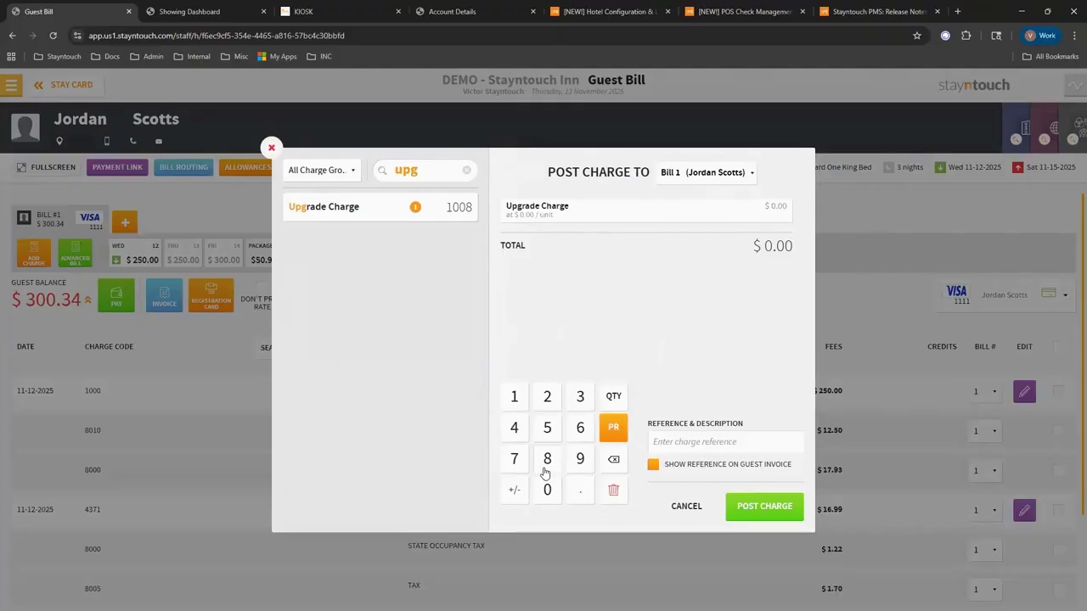
text(45.98)
click(758, 506)
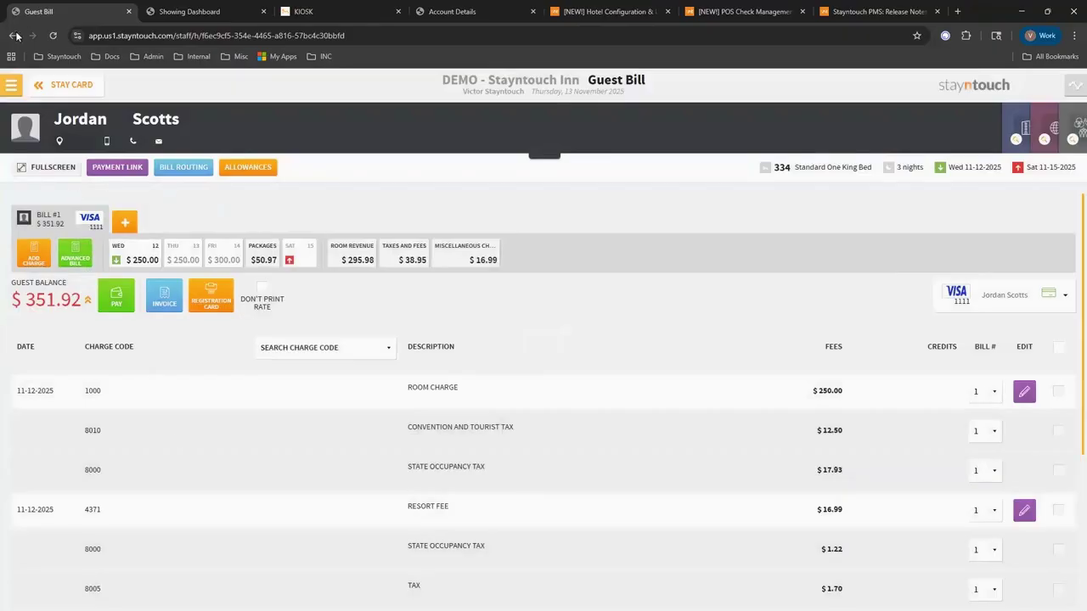
click(10, 86)
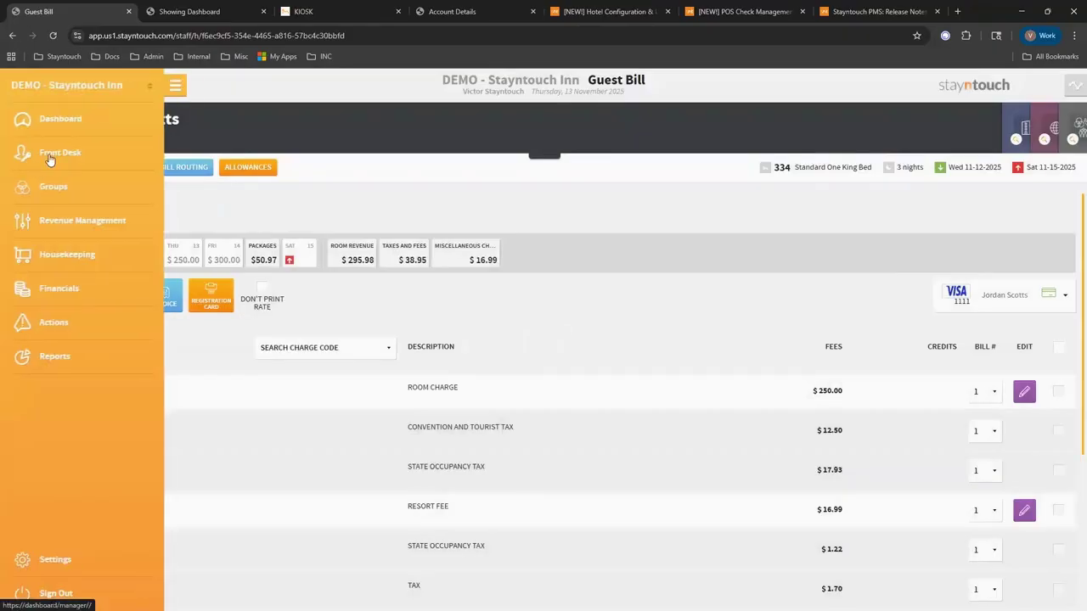
mouse_move(19, 151)
click(225, 223)
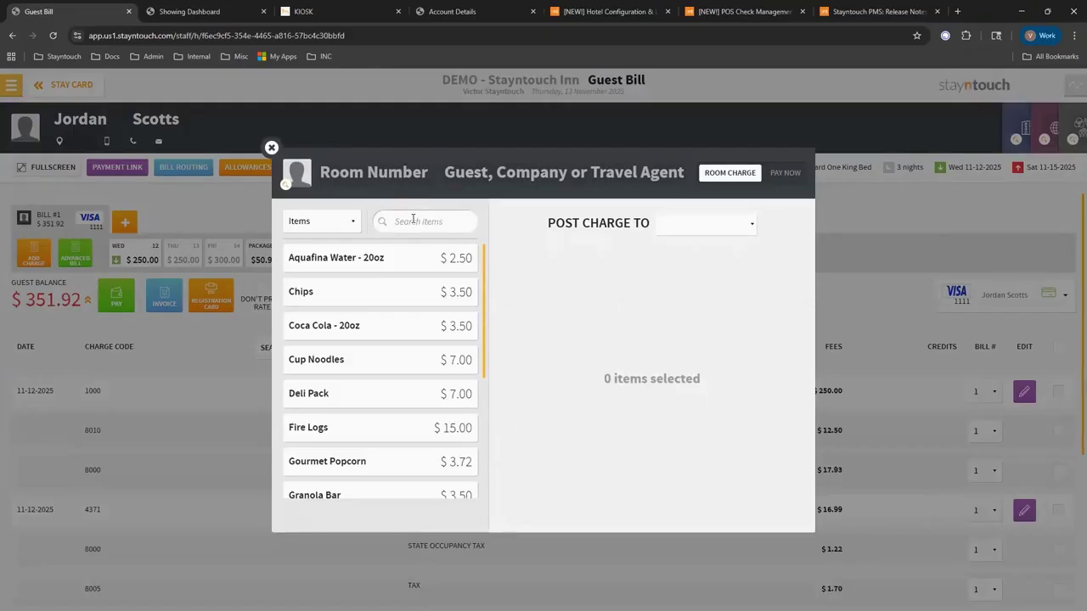
text(upgr)
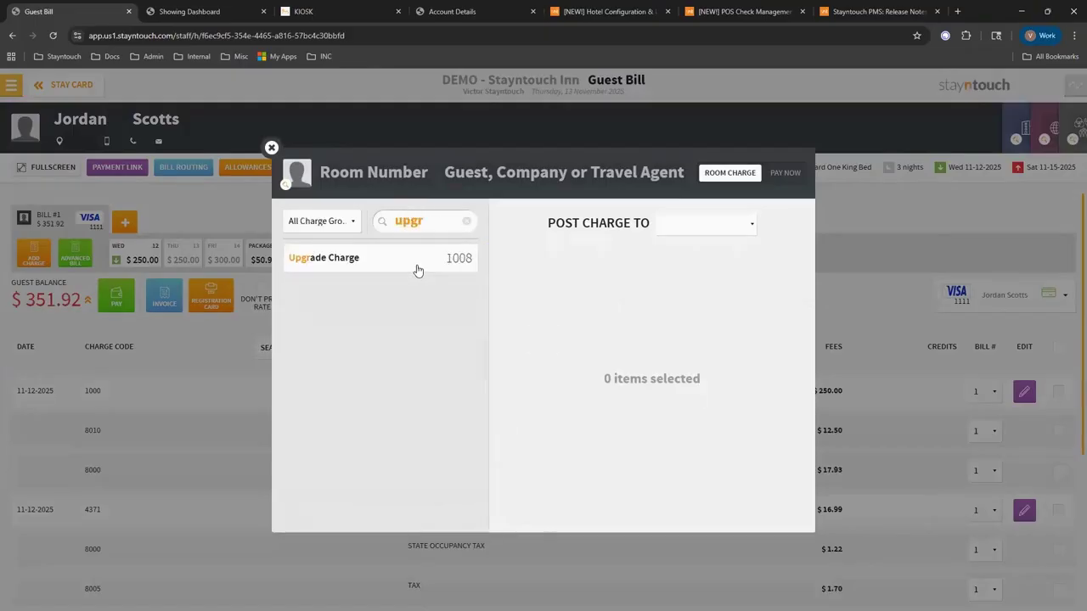
click(416, 265)
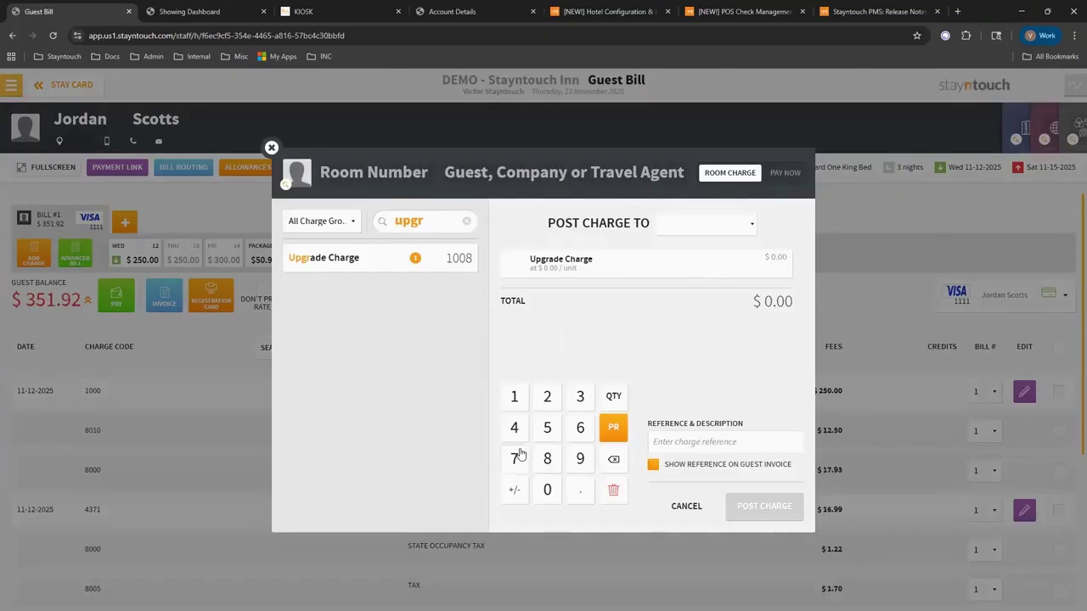
text(45.98)
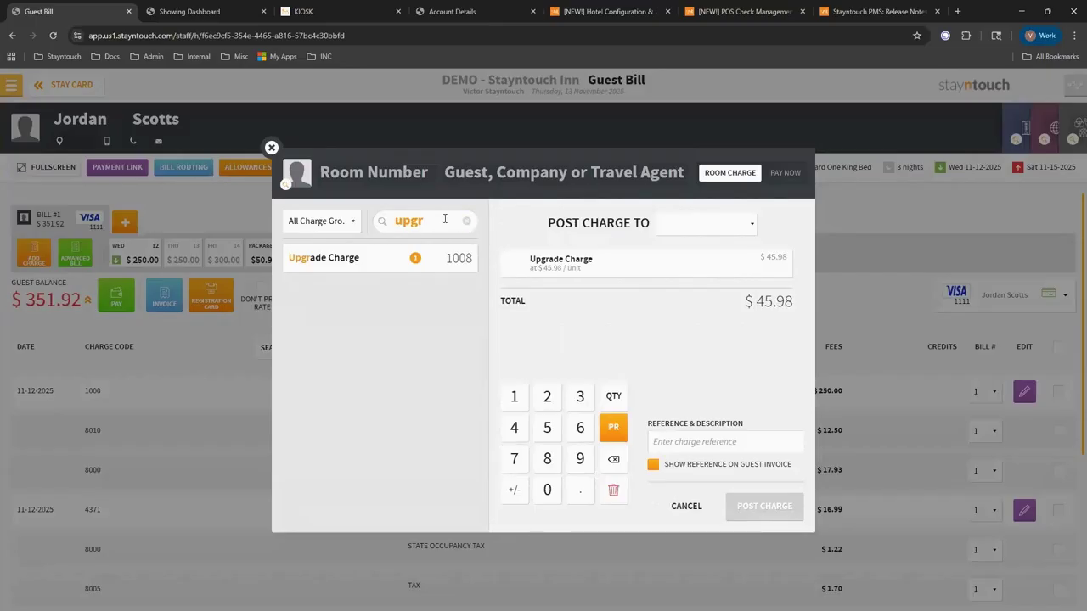
drag(444, 221, 317, 225)
key(BackSpace)
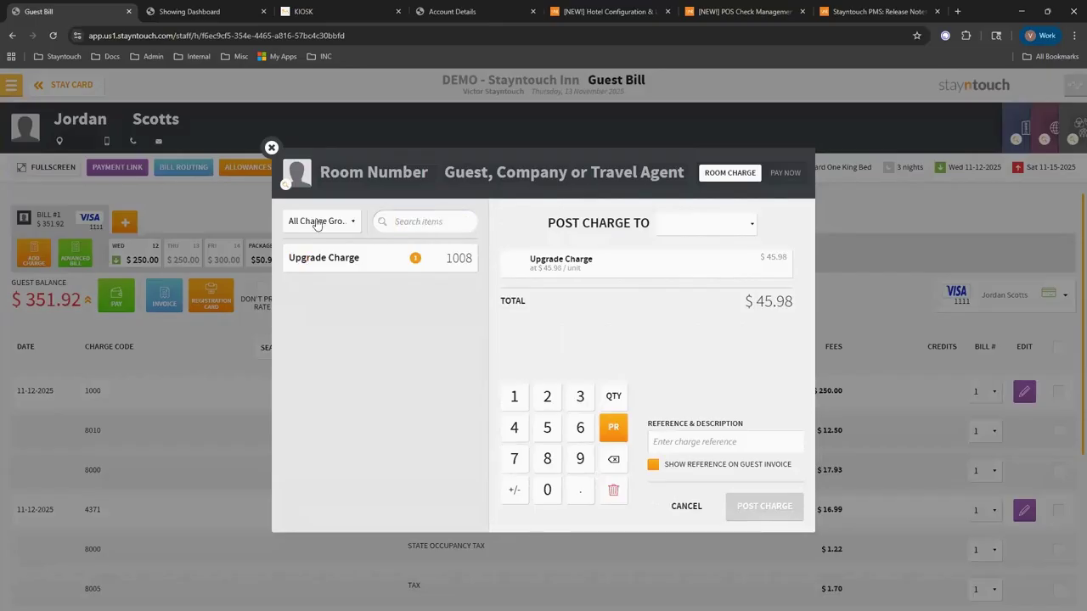
text(room)
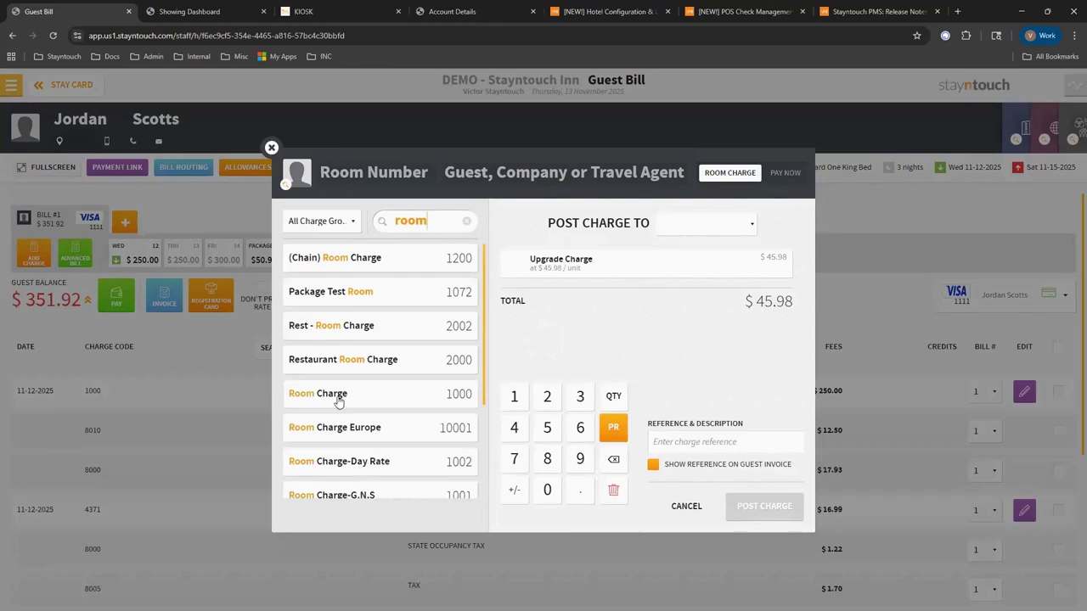
click(338, 402)
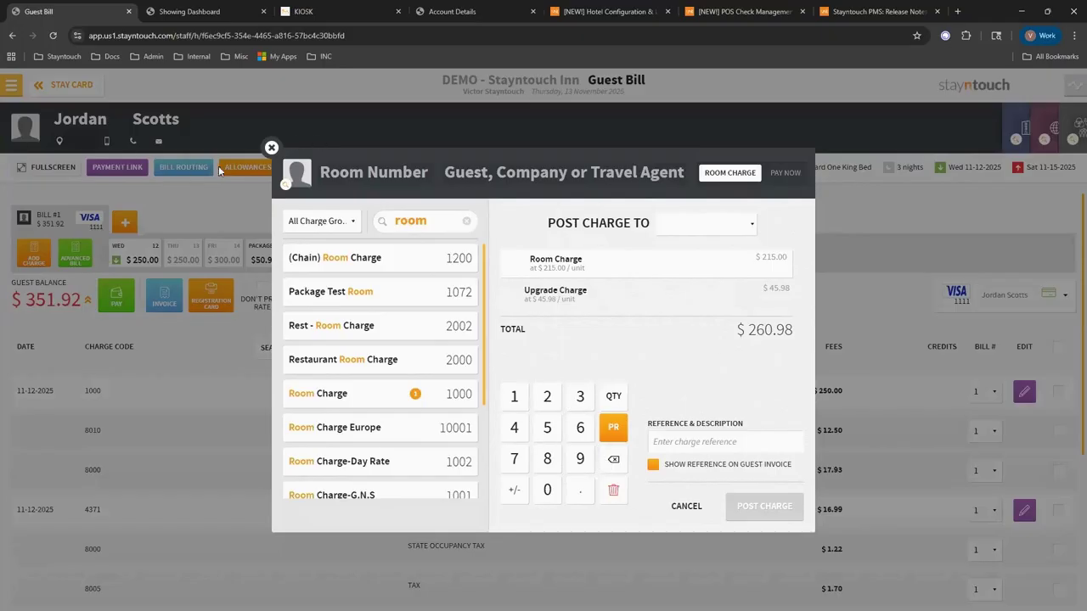
click(269, 149)
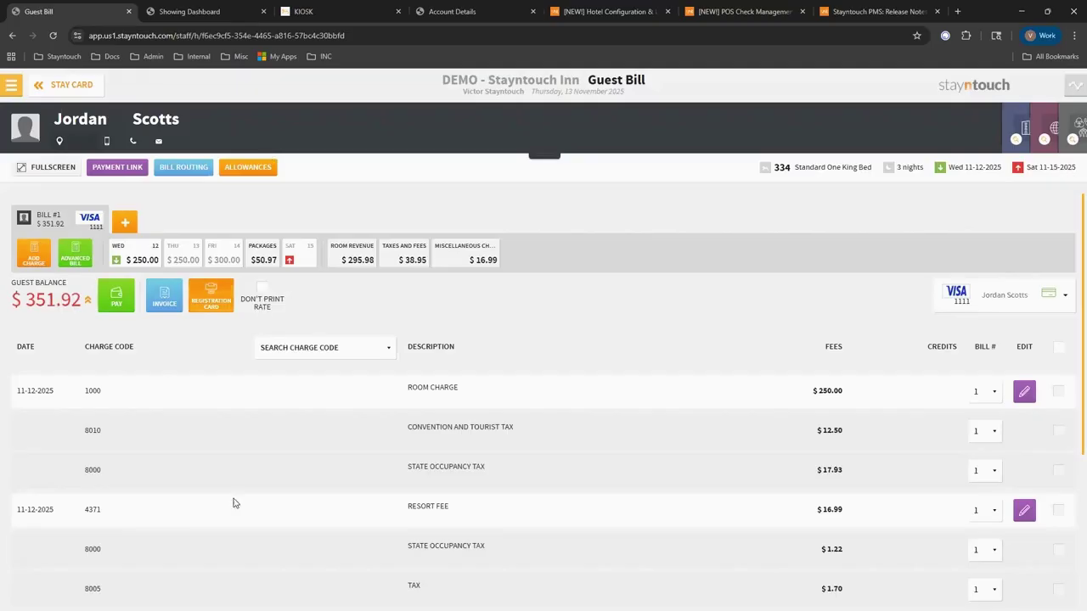
Return from the stay card through the stayovers list to the manager dashboard.
click(44, 92)
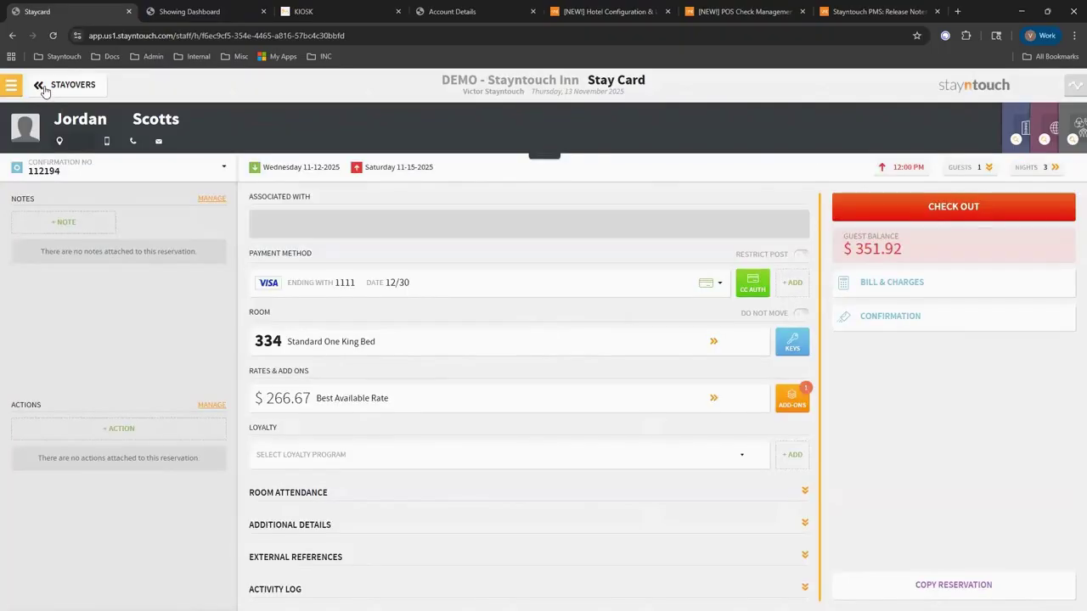
click(44, 91)
click(43, 88)
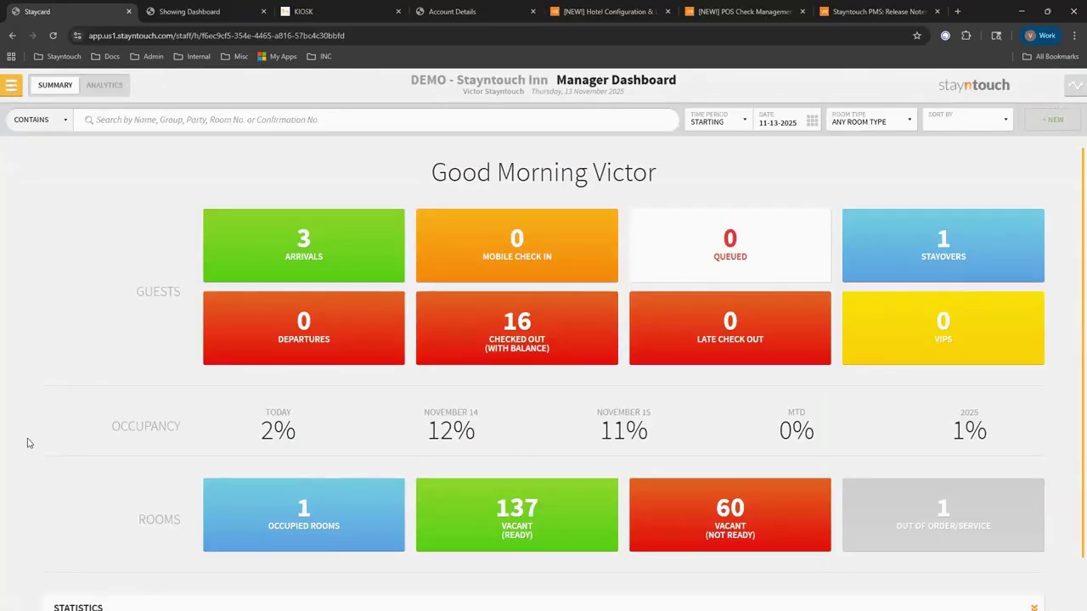
Begin checking in today's room 231 arrival from the Arrivals list.
click(281, 227)
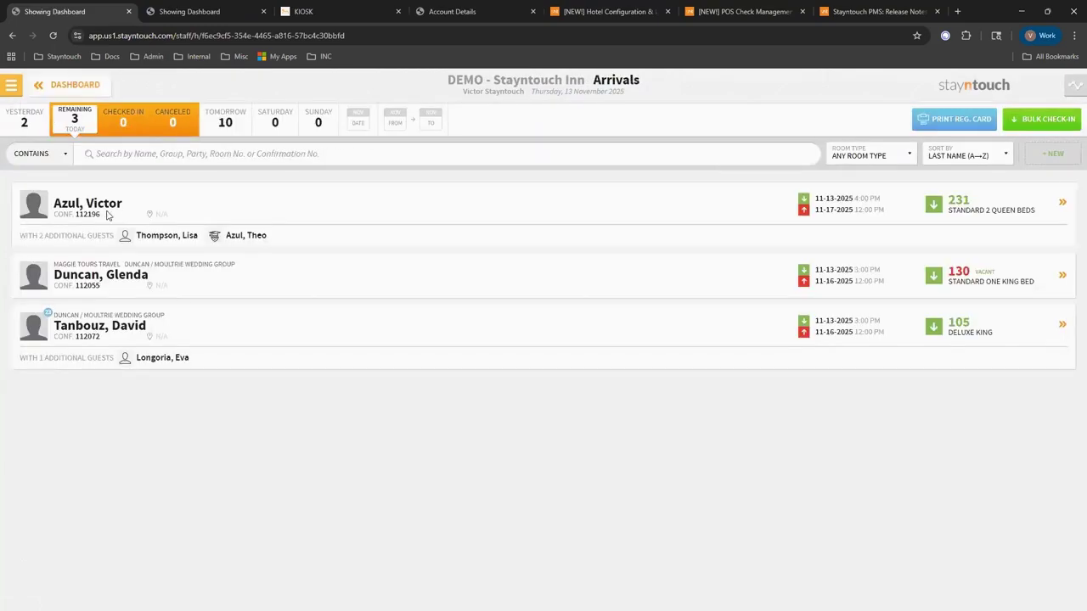
click(105, 203)
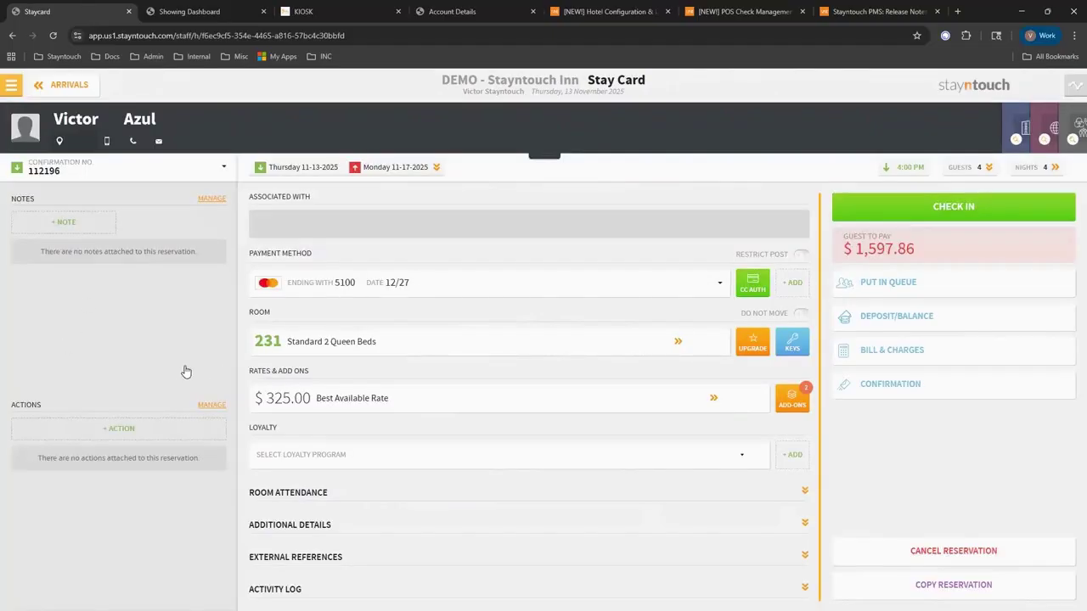
click(891, 206)
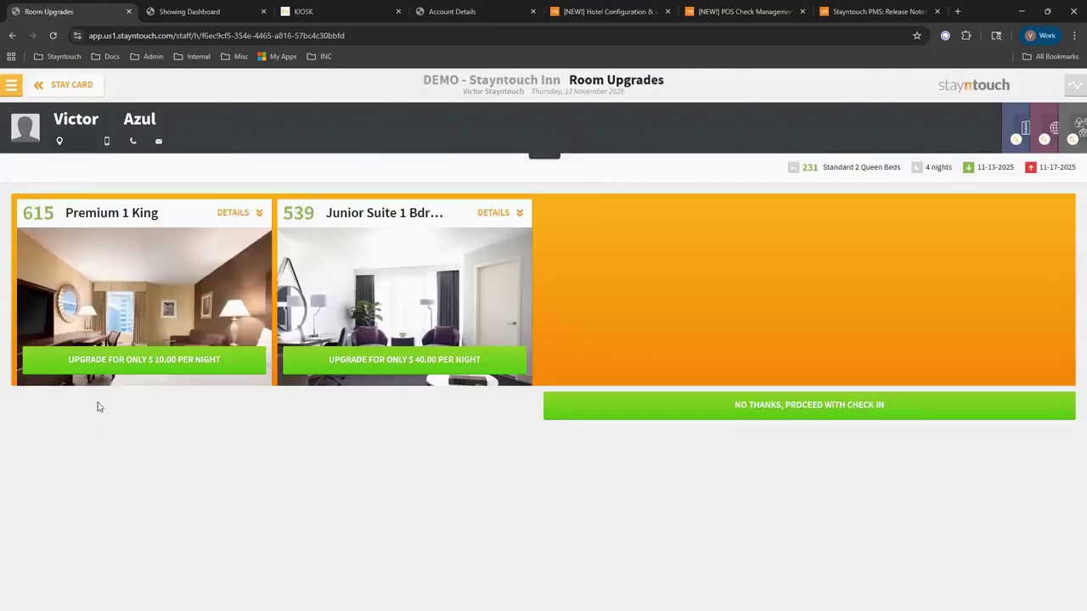
Decline the room upgrade offers and review the room 231 registration card.
click(741, 416)
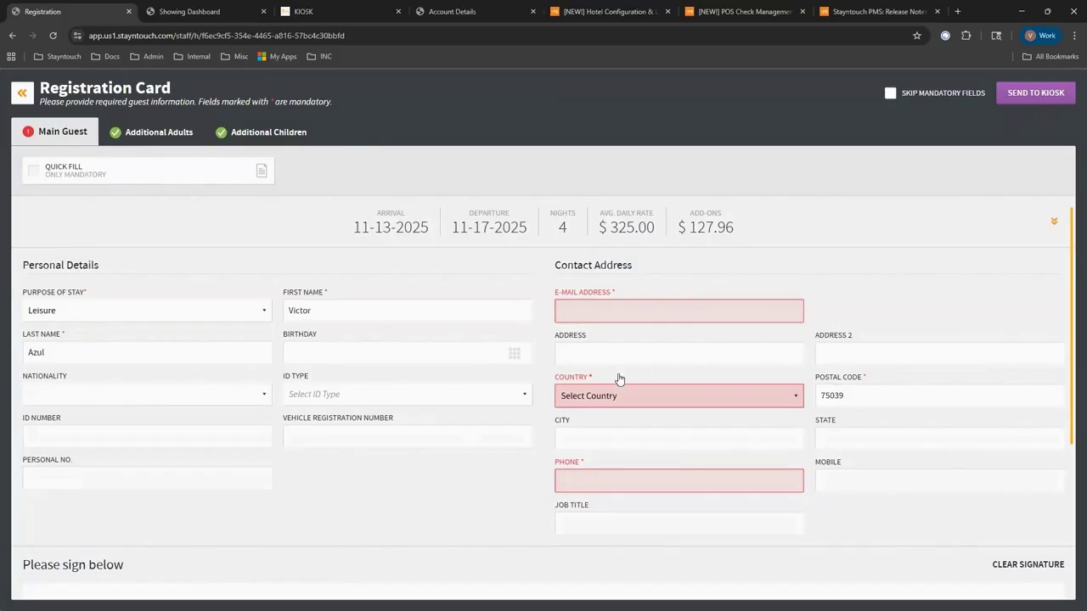
scroll(488, 485, down, 3)
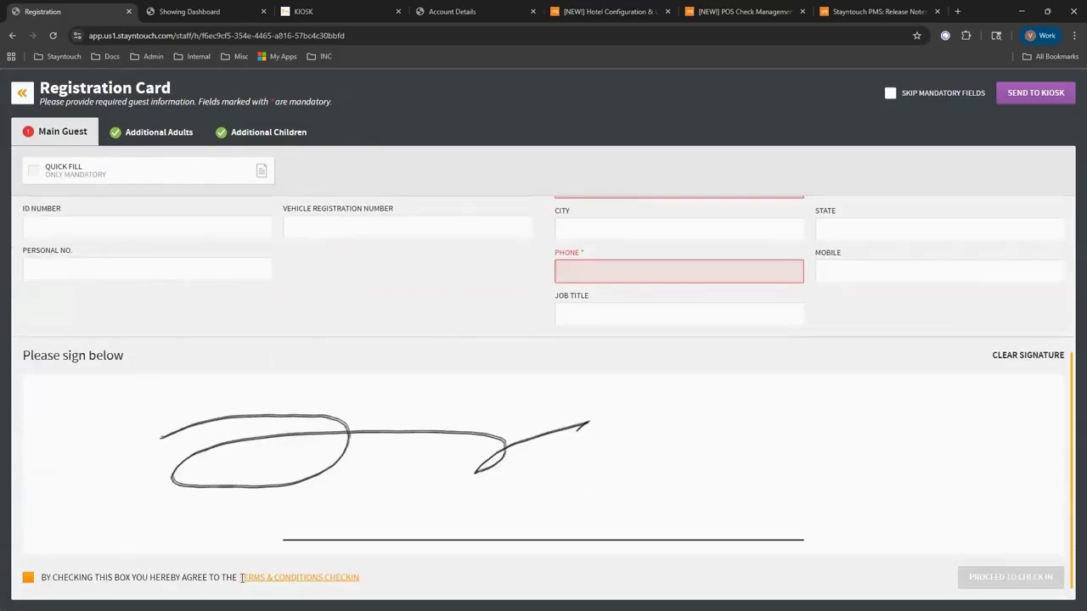
scroll(543, 415, up, 3)
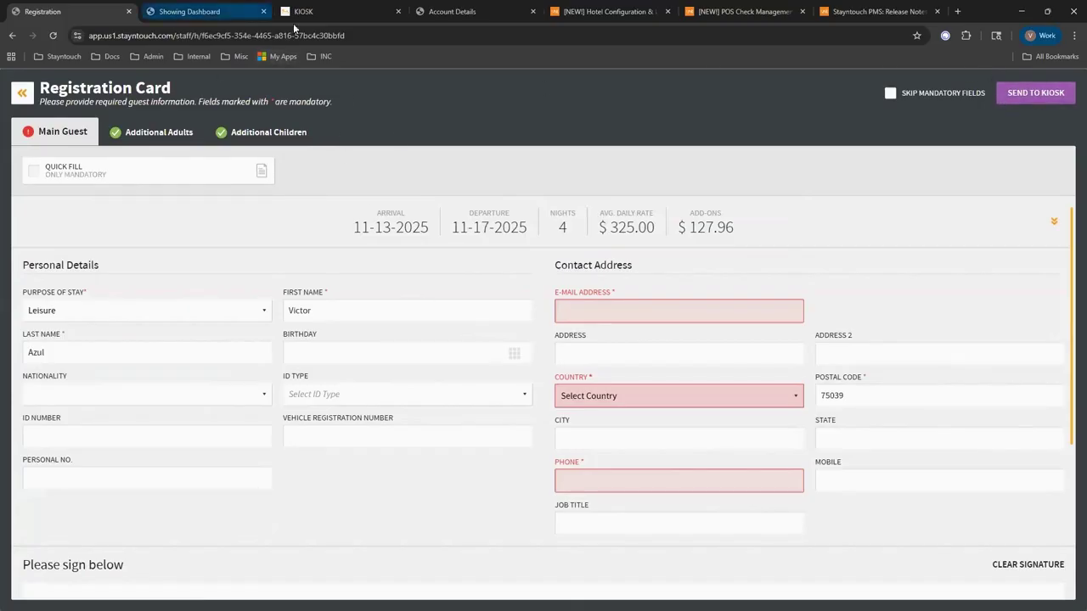
Switch the kiosk into Admin Registration mode.
click(333, 12)
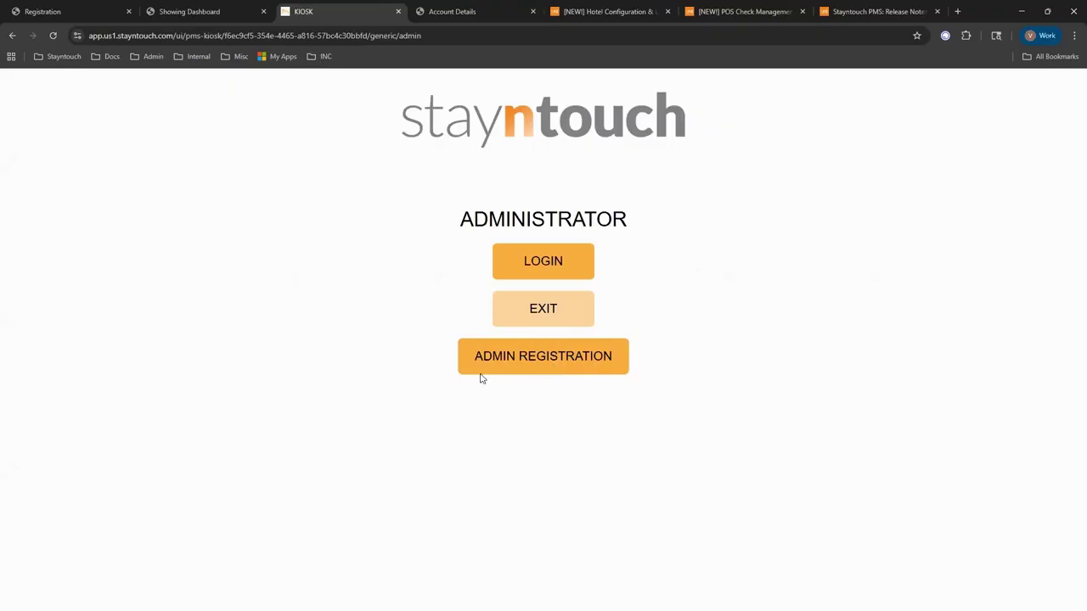
click(549, 359)
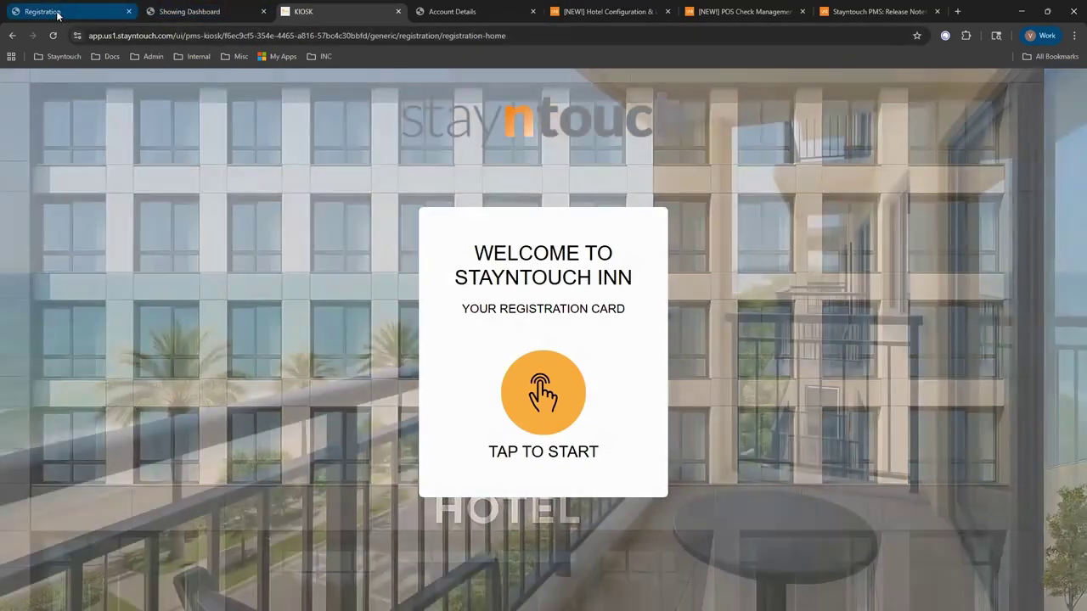
Send the room 231 registration card to the kiosk and check the kiosk screen.
click(47, 11)
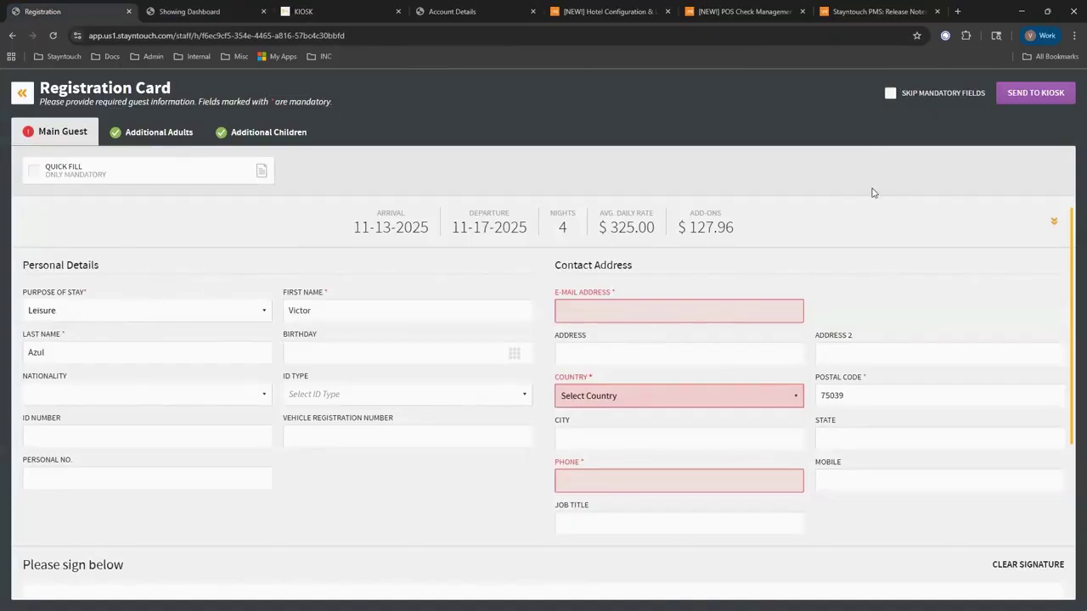
click(1046, 95)
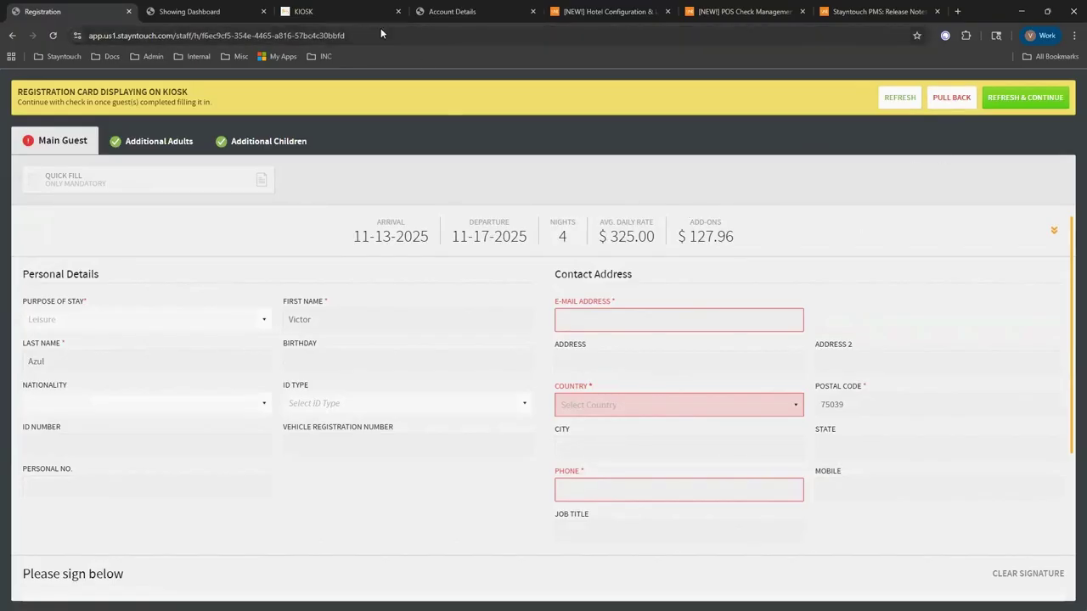
click(307, 12)
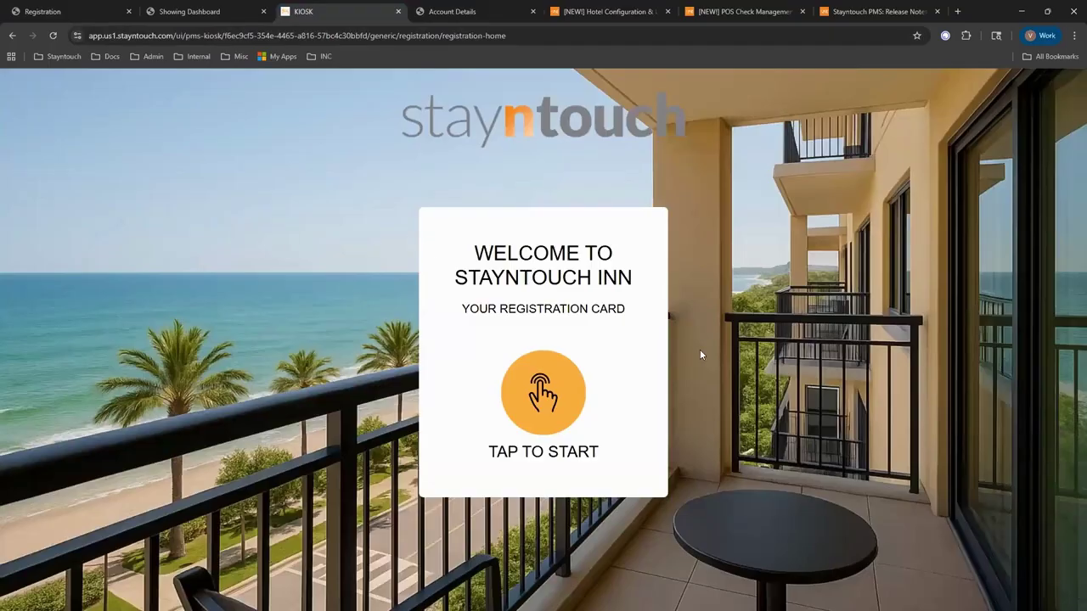
Pull back and resend the registration card, then tap Tap to Start on the kiosk.
click(51, 11)
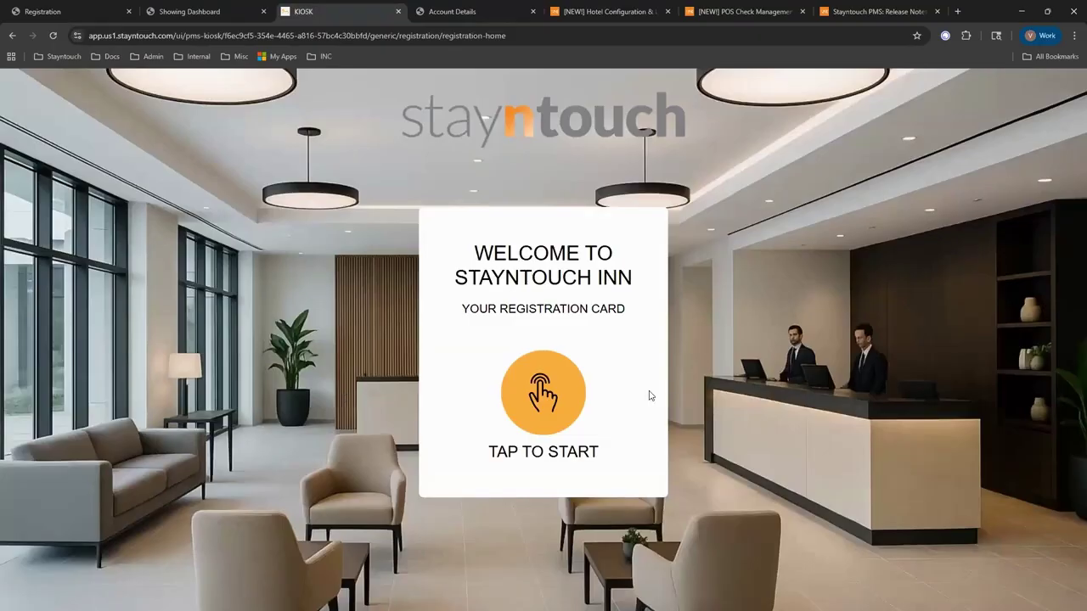
click(87, 6)
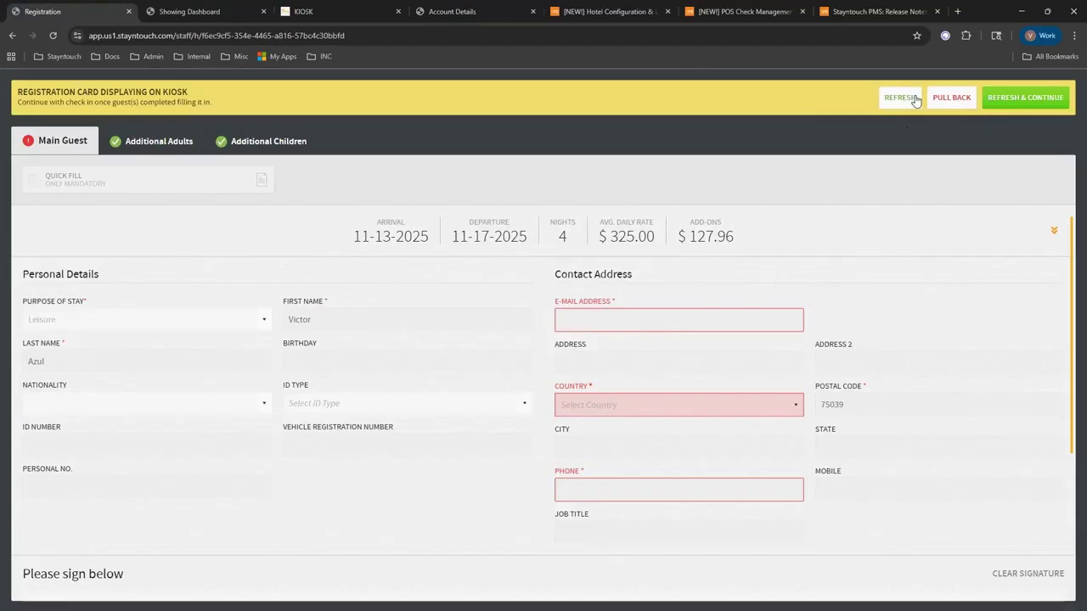
click(942, 98)
click(1028, 95)
click(339, 11)
click(543, 386)
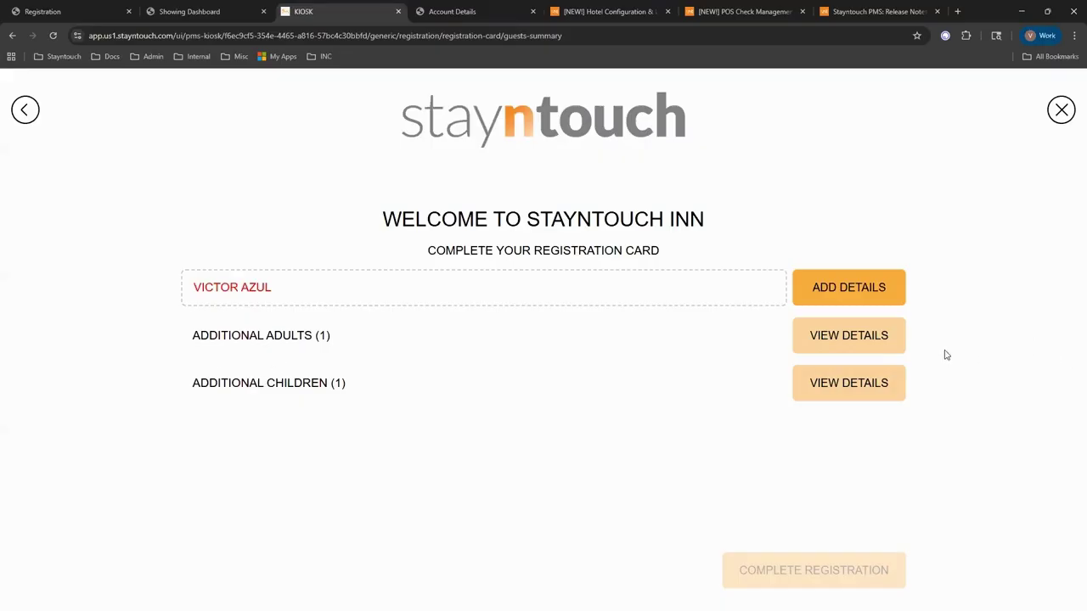
click(872, 340)
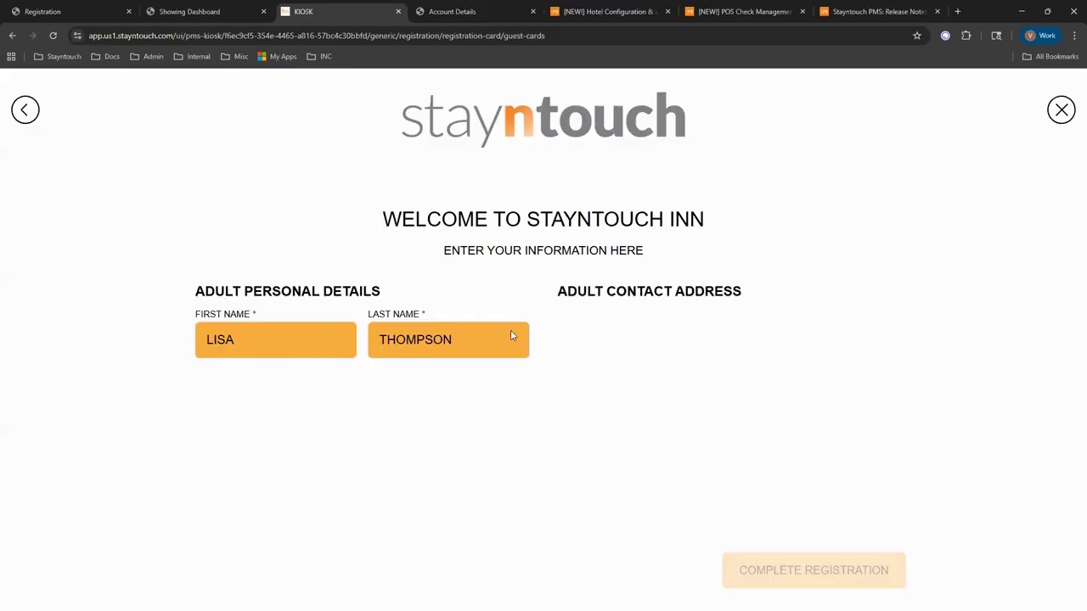
click(26, 111)
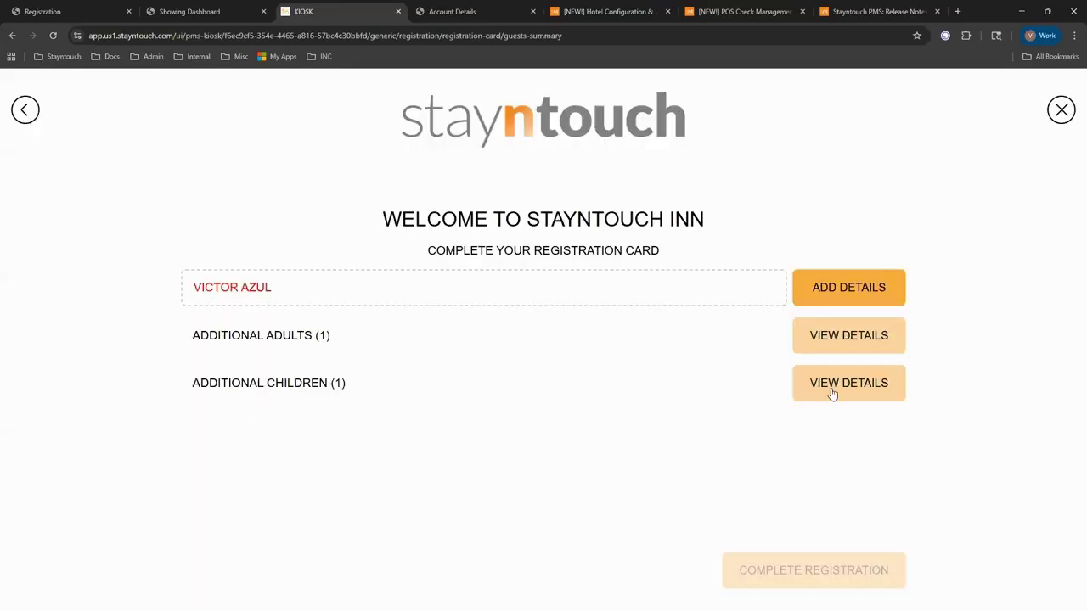
click(832, 393)
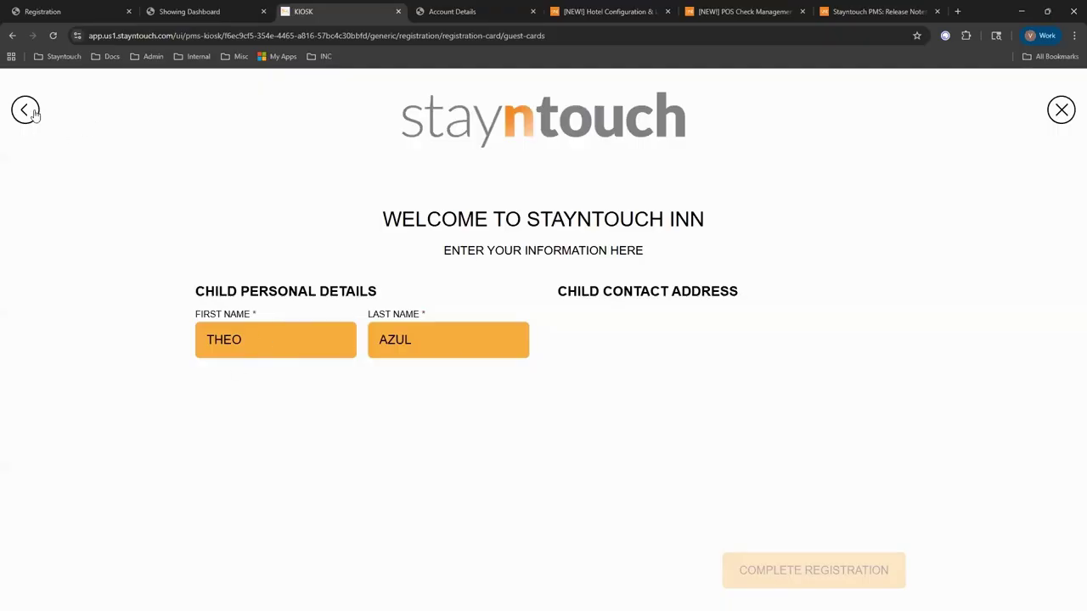
click(32, 113)
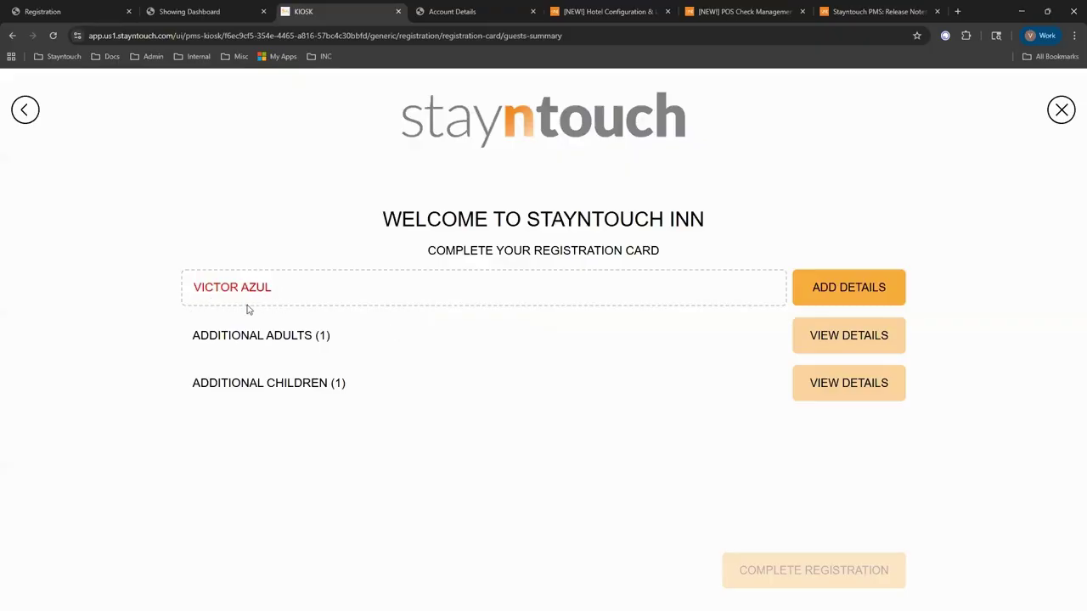
Open the main guest's details form on the kiosk and zoom in.
click(855, 293)
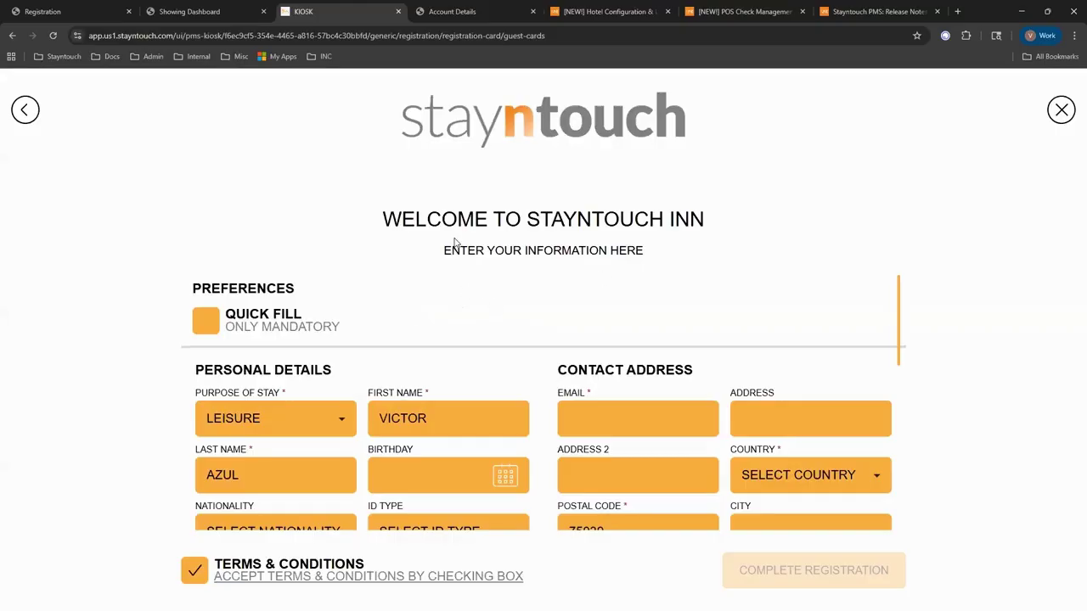
click(1073, 35)
click(1043, 263)
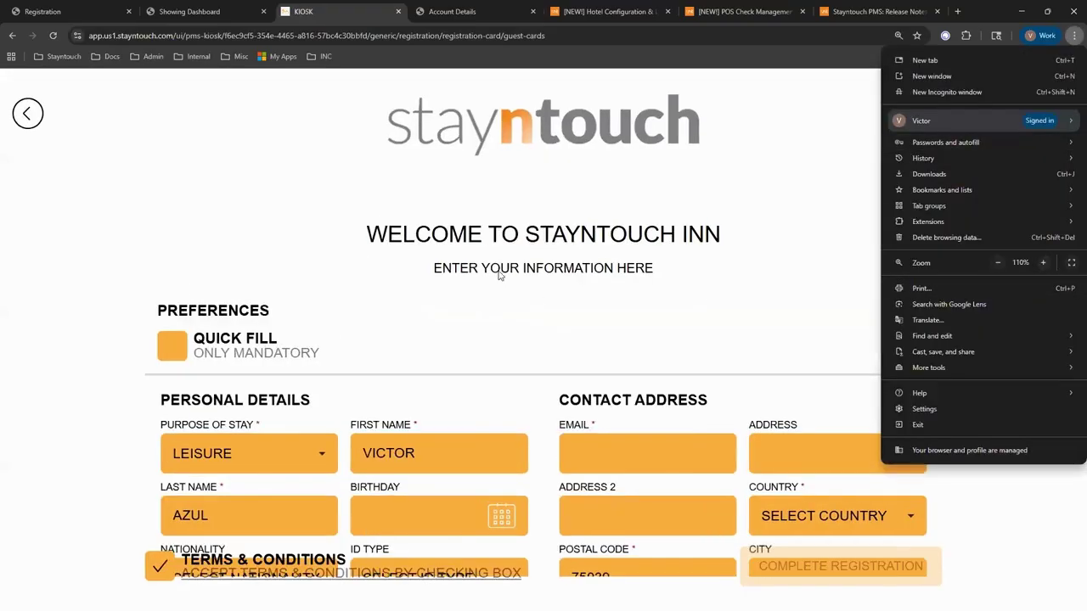
click(487, 291)
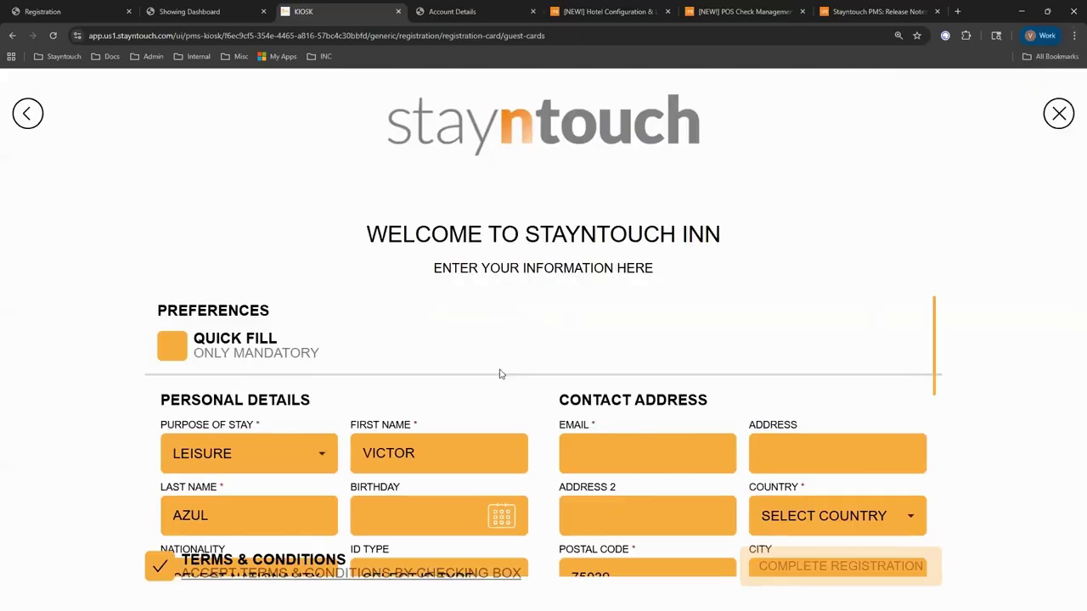
scroll(493, 395, down, 1)
scroll(484, 393, up, 1)
Show only mandatory fields with Quick Fill and keep LEISURE as the purpose of stay.
click(168, 350)
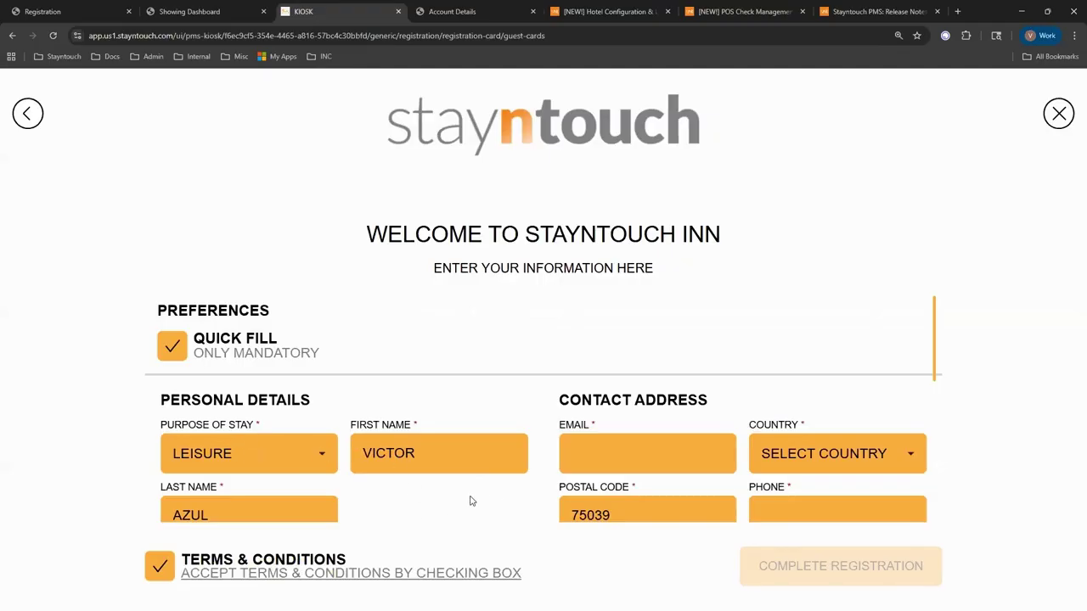
scroll(468, 504, down, 1)
scroll(468, 464, down, 1)
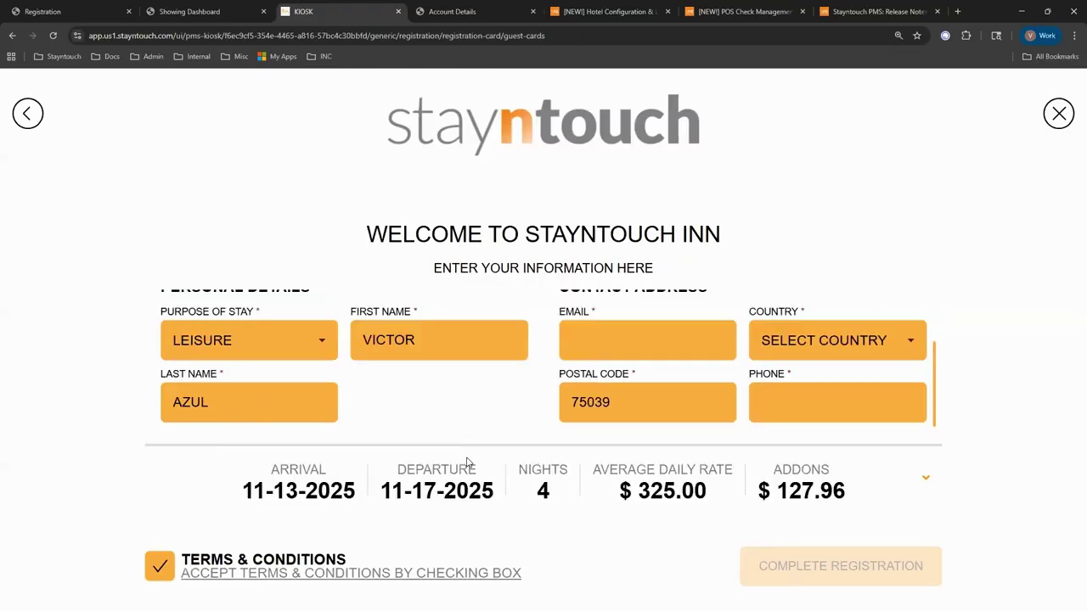
scroll(468, 462, up, 1)
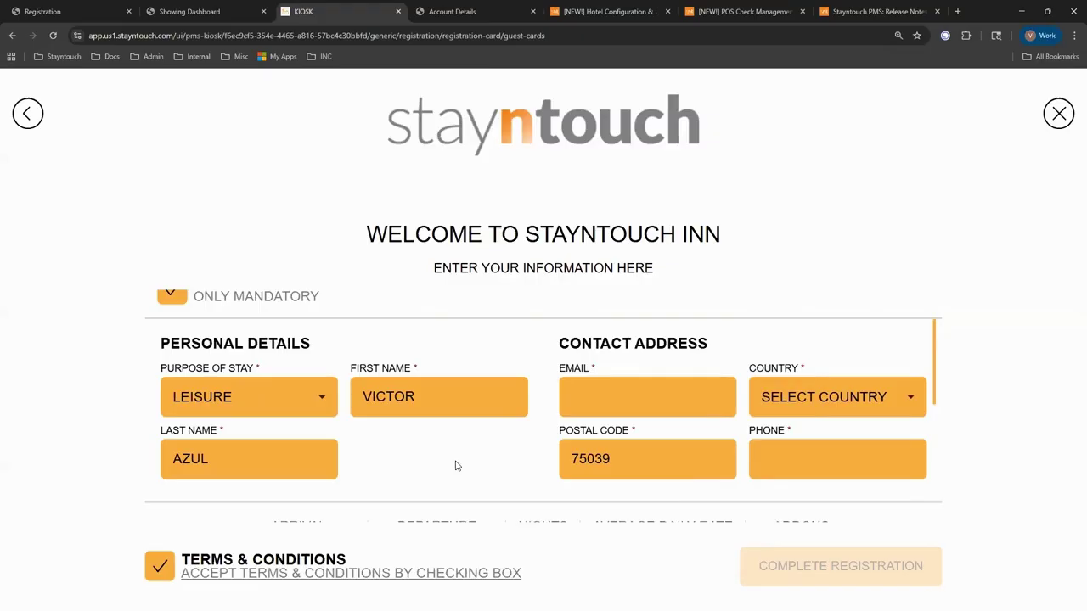
click(240, 399)
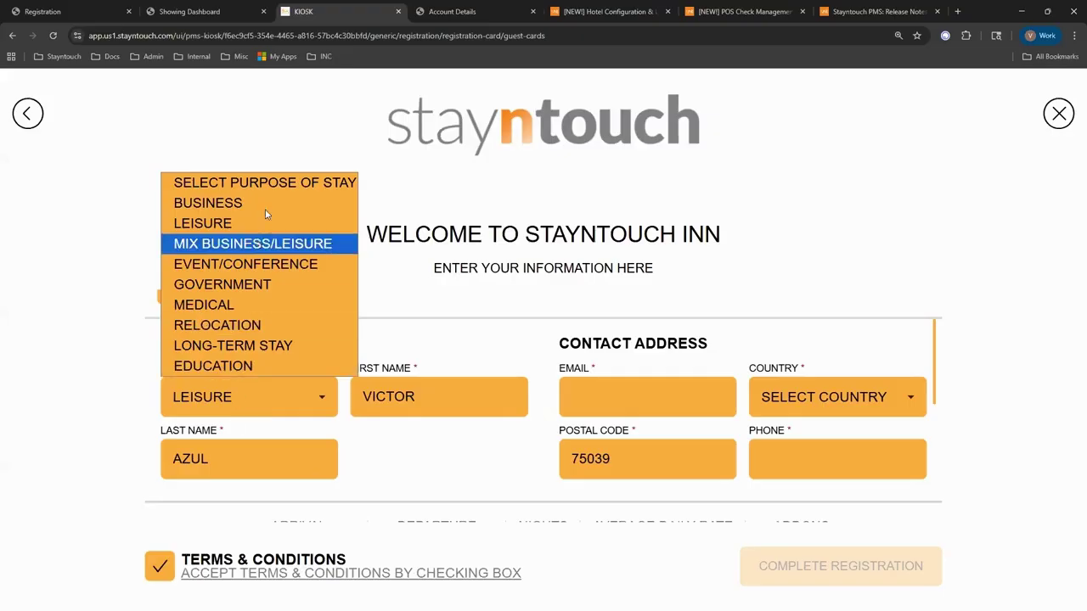
click(269, 409)
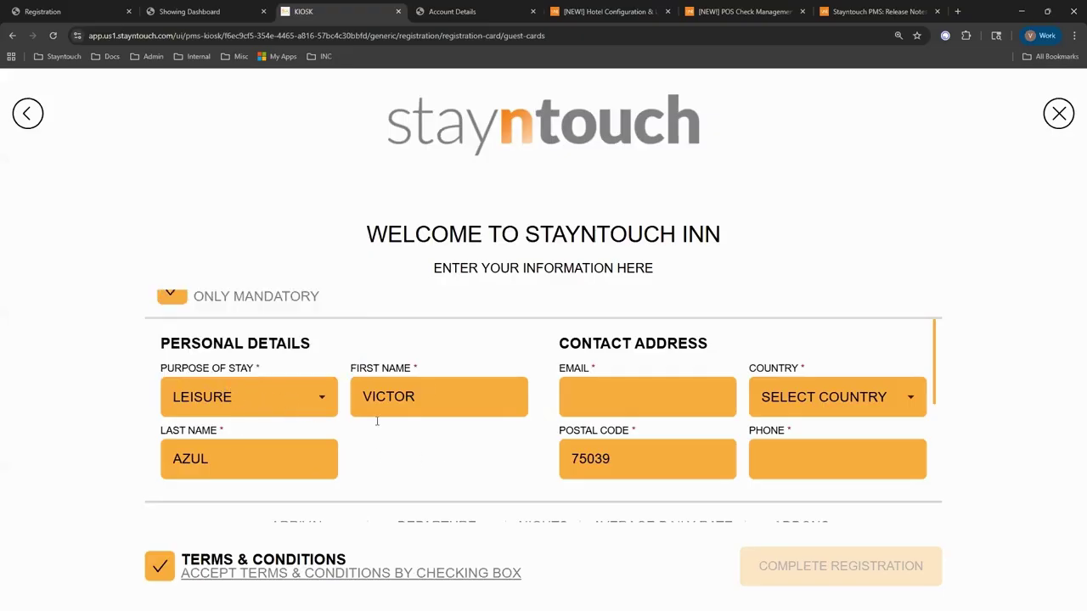
Enter the guest's e-mail address, set country to United States, and type the phone number.
click(631, 380)
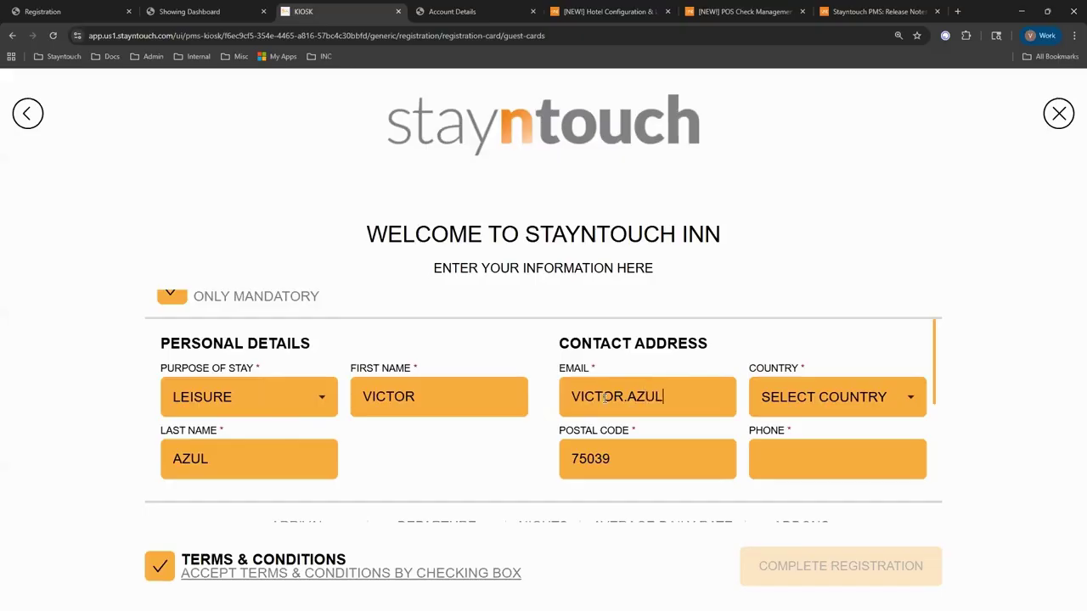
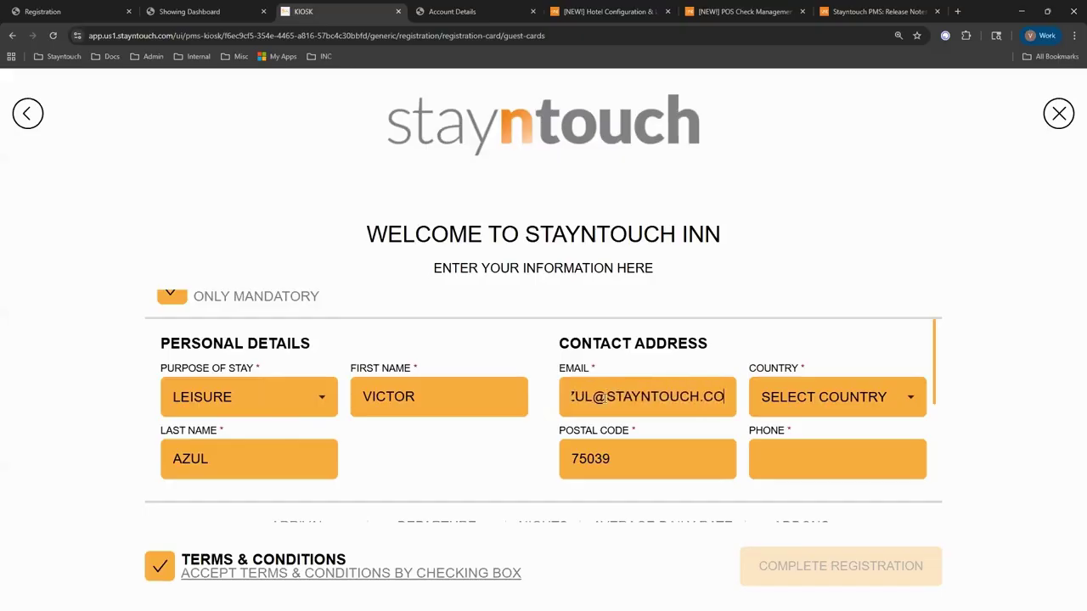
click(874, 397)
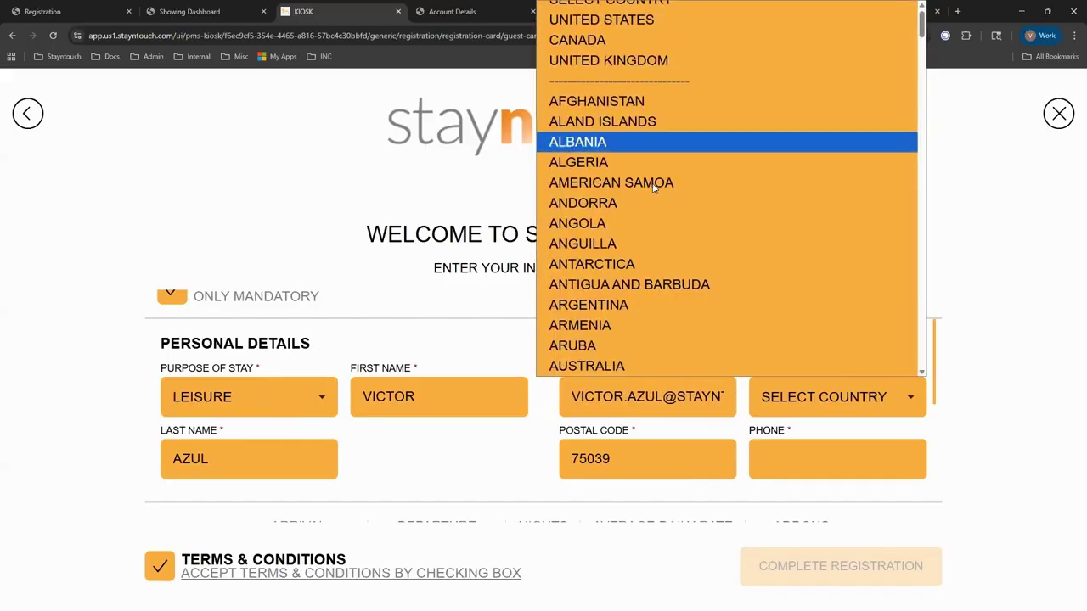
scroll(645, 170, up, 1)
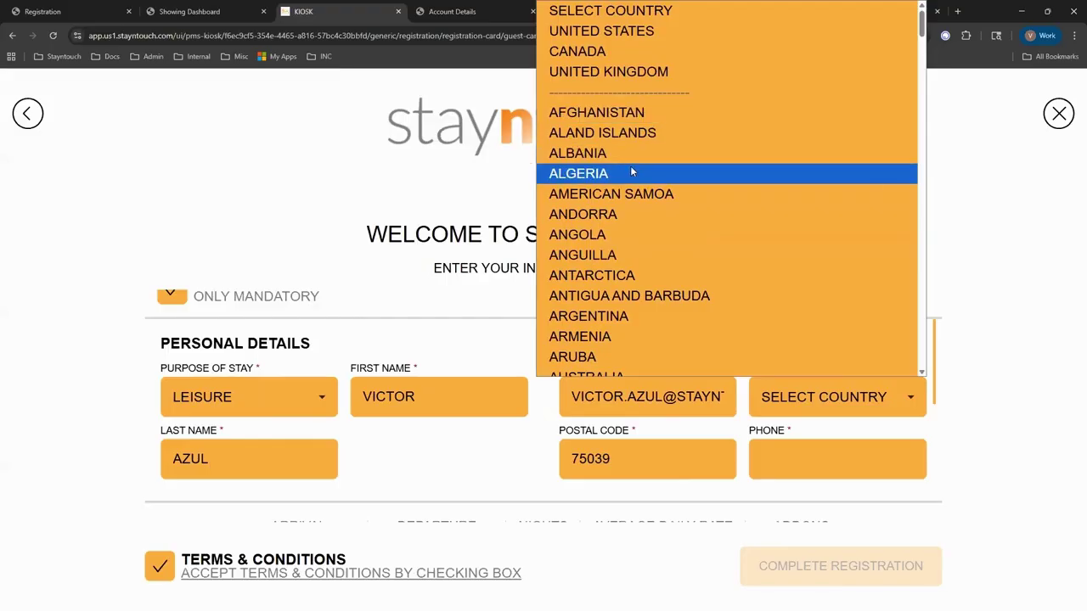
click(604, 32)
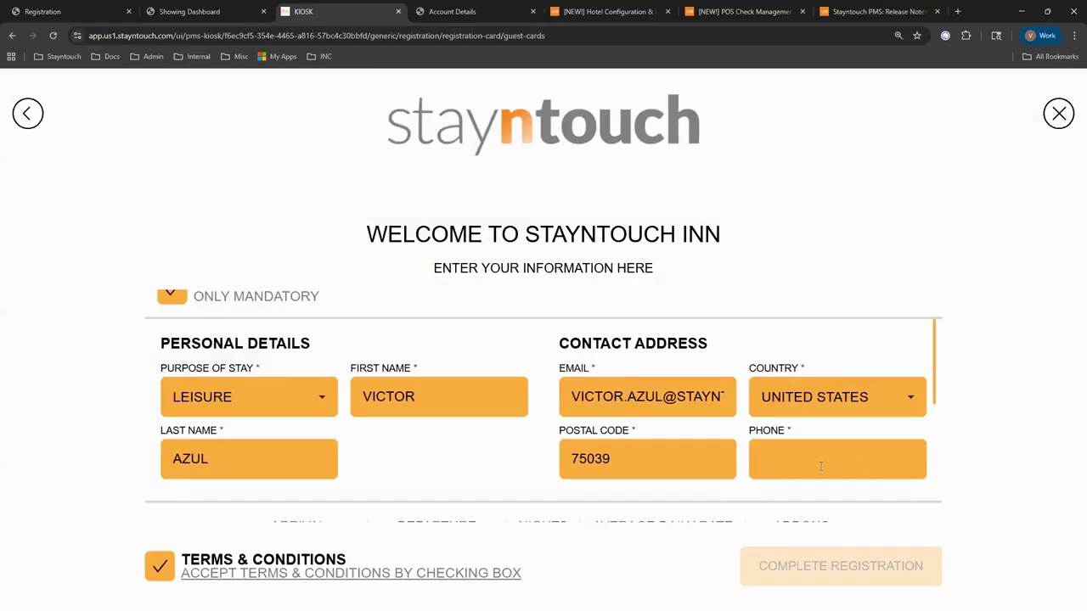
click(820, 465)
text(555-555-)
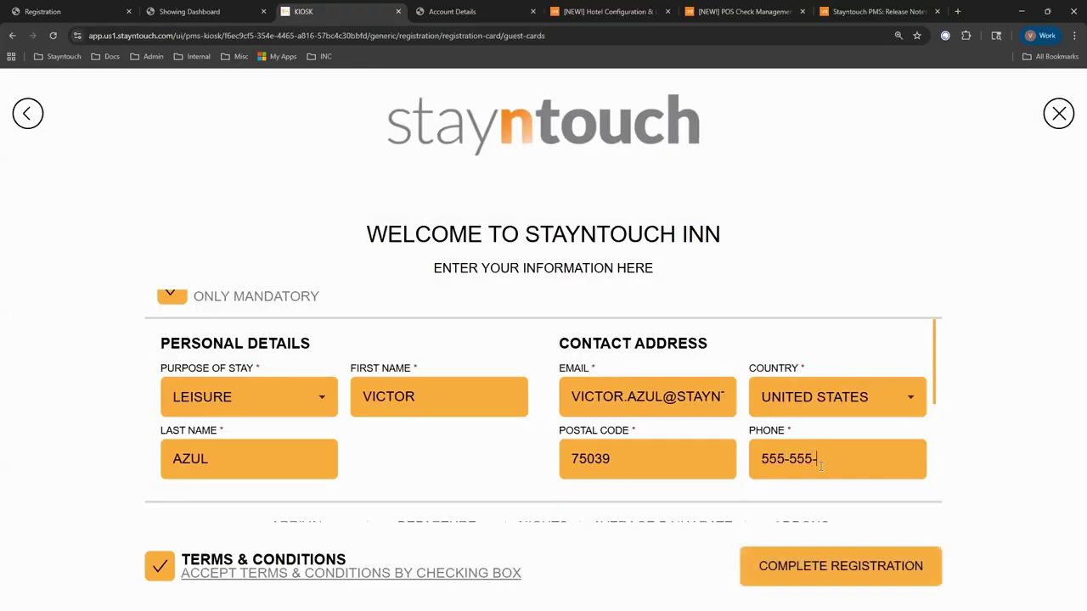
text(2920)
scroll(503, 416, down, 3)
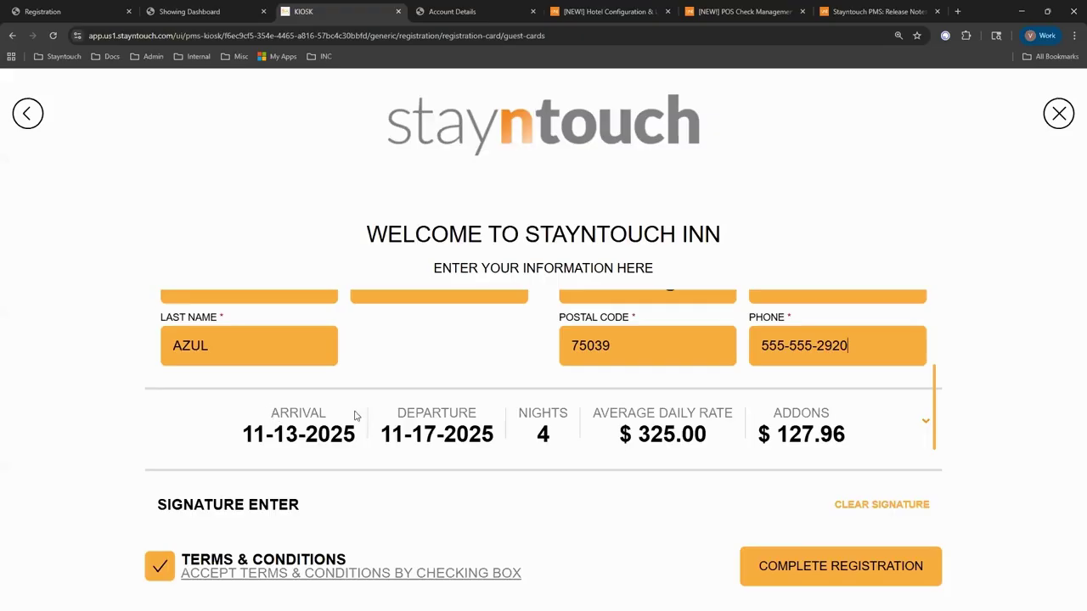
click(355, 415)
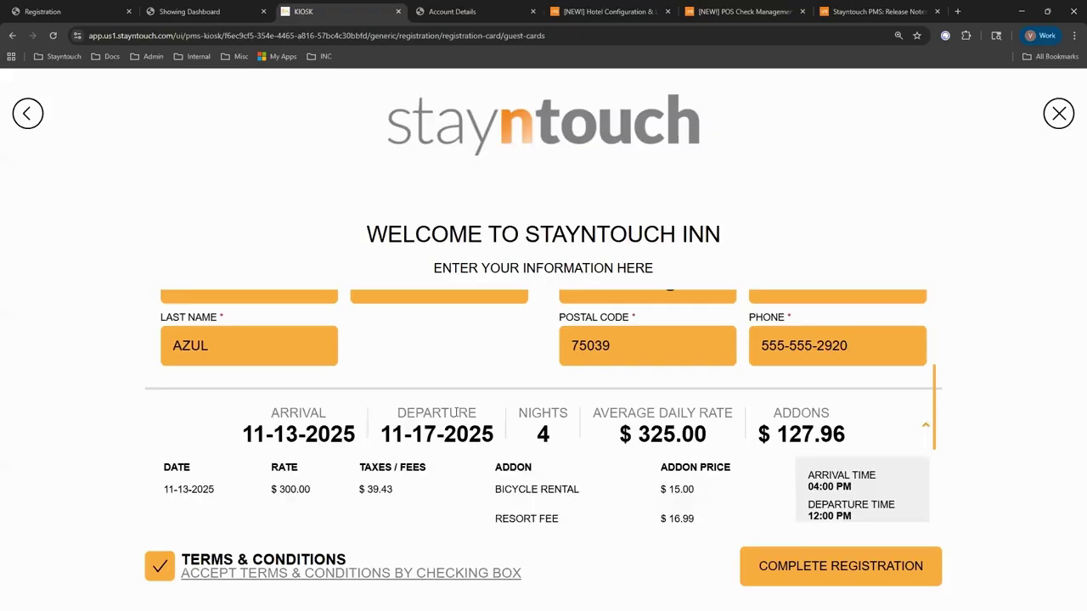
click(926, 429)
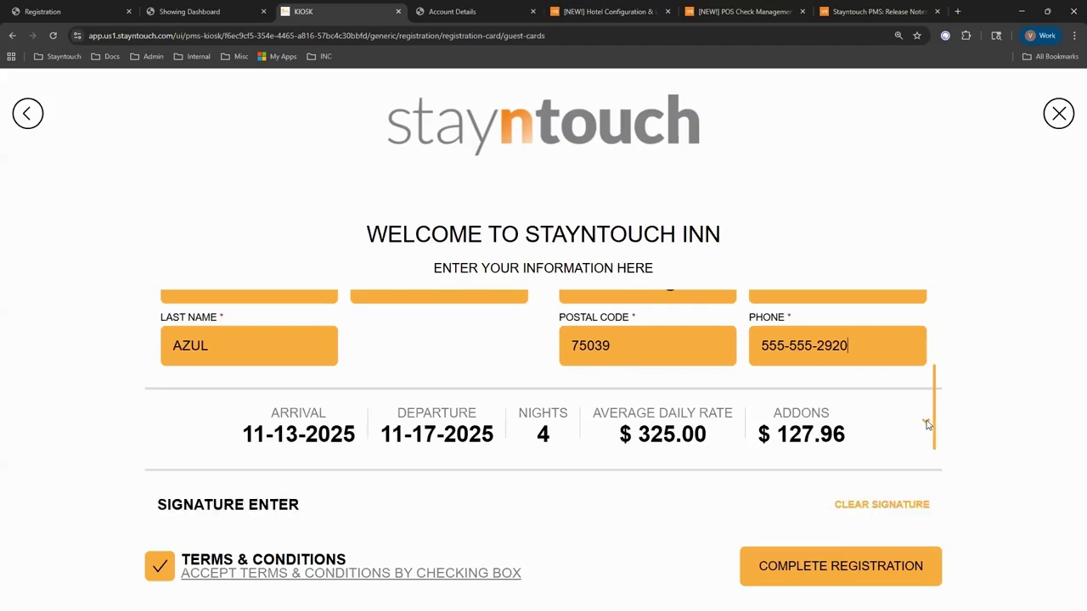
click(924, 425)
scroll(713, 435, down, 3)
scroll(524, 431, down, 2)
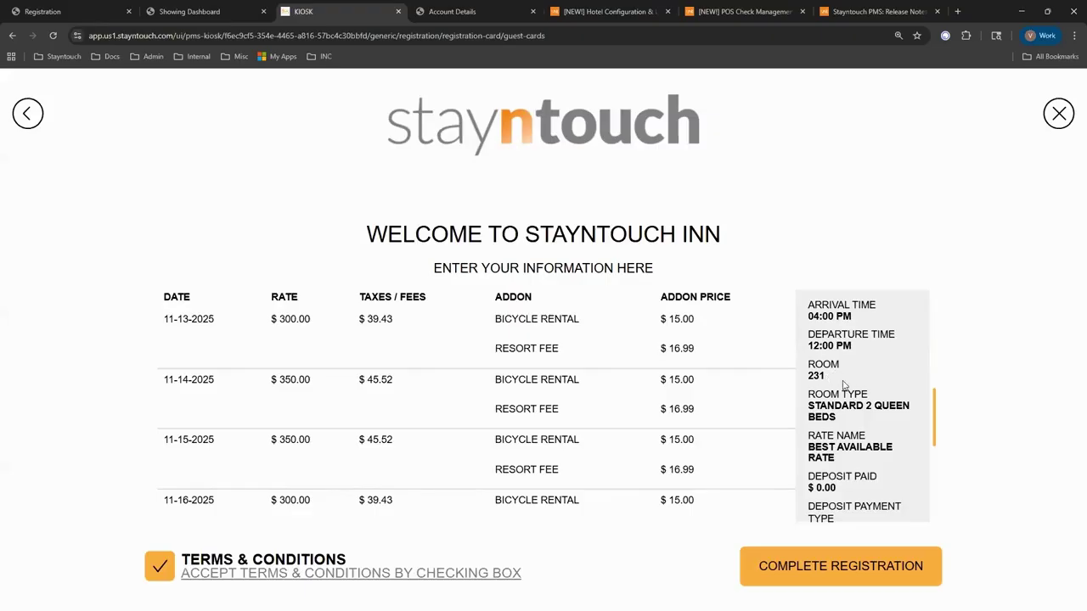
scroll(826, 416, down, 2)
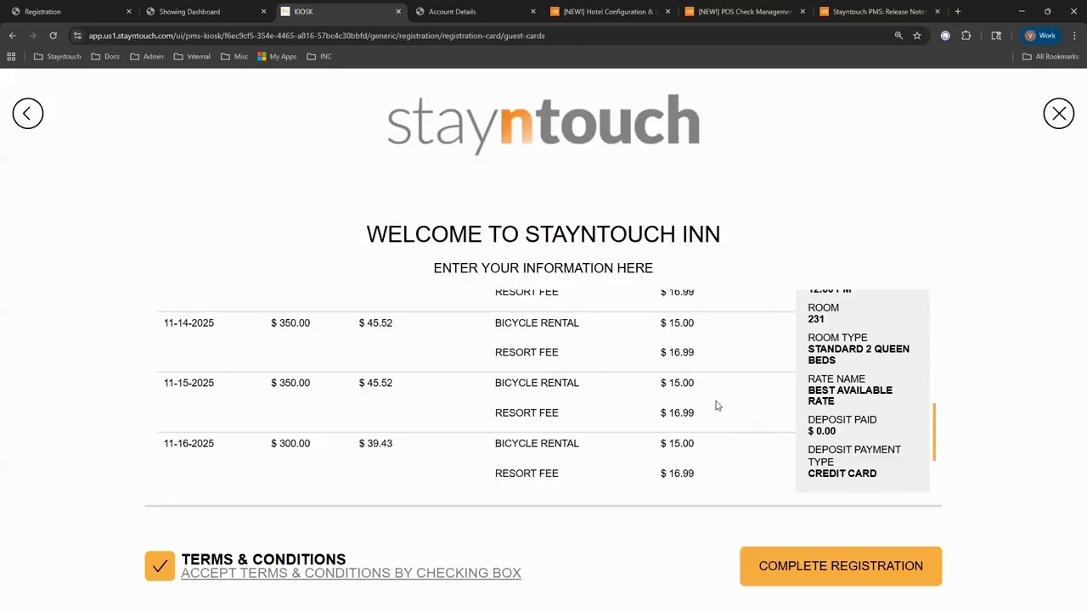
scroll(715, 406, down, 2)
scroll(715, 406, down, 5)
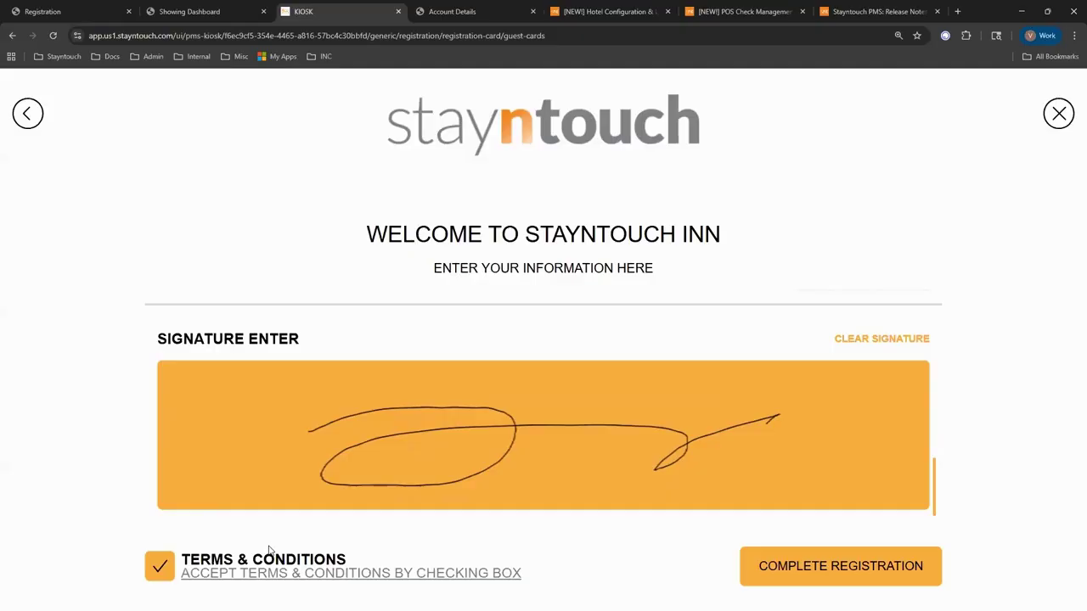
Agree to the terms and conditions, sign, and complete the kiosk registration.
click(225, 582)
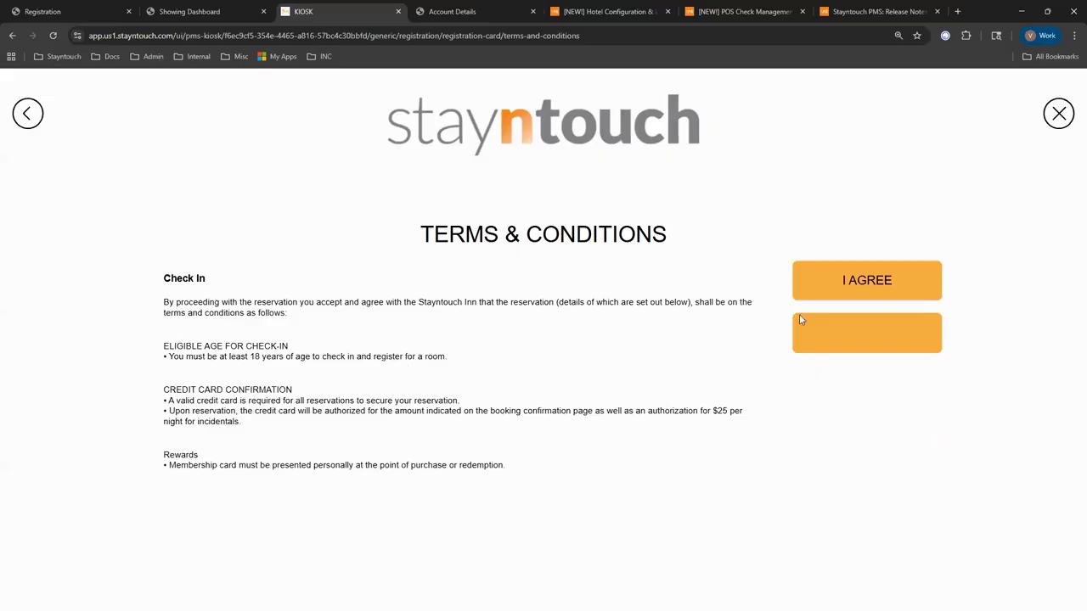
click(880, 290)
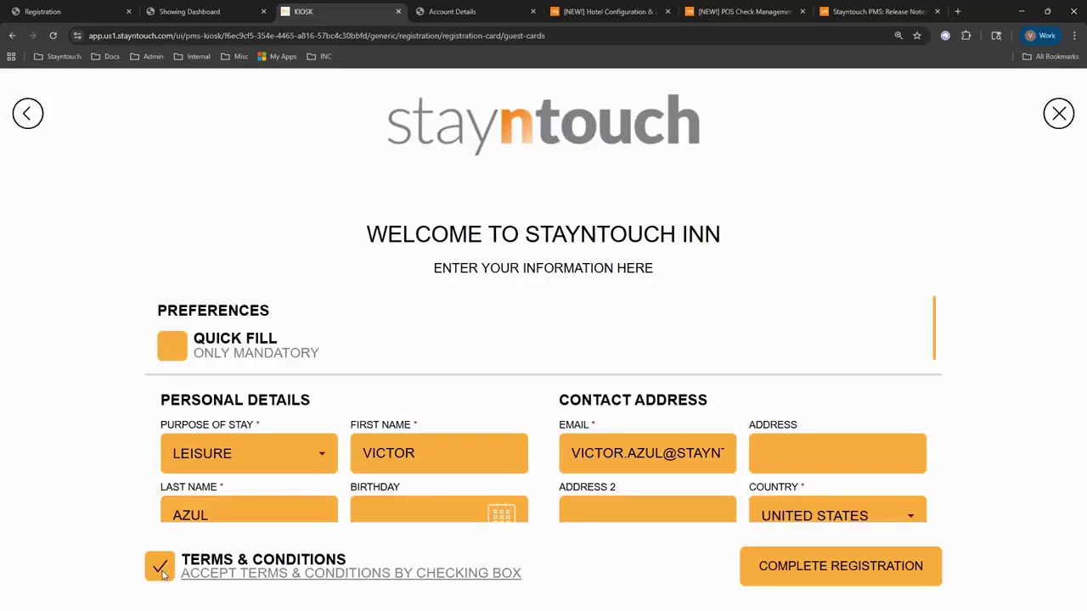
scroll(404, 470, down, 5)
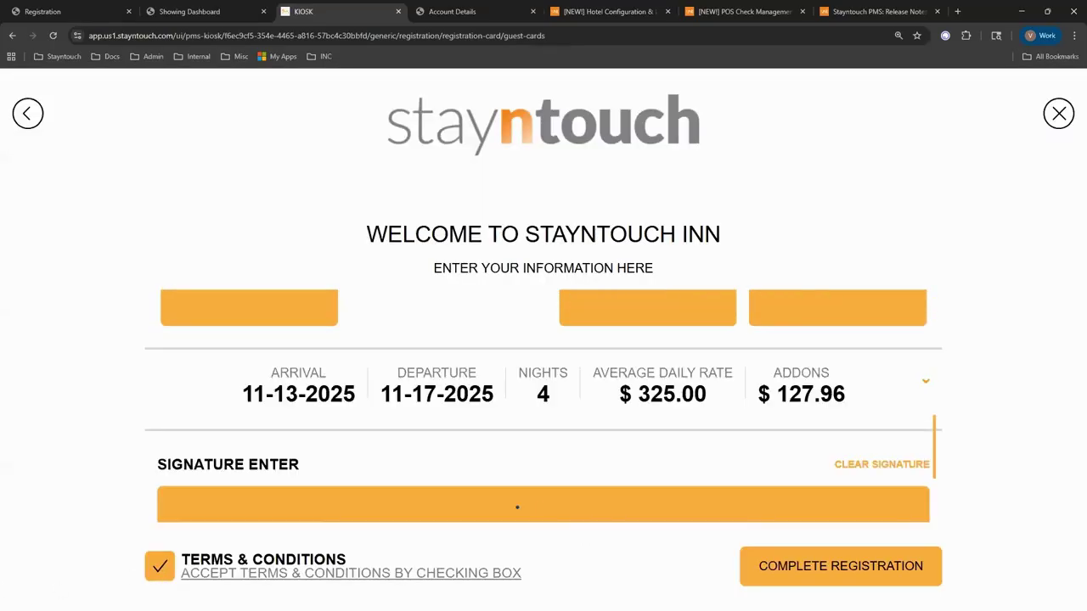
drag(294, 493, 722, 479)
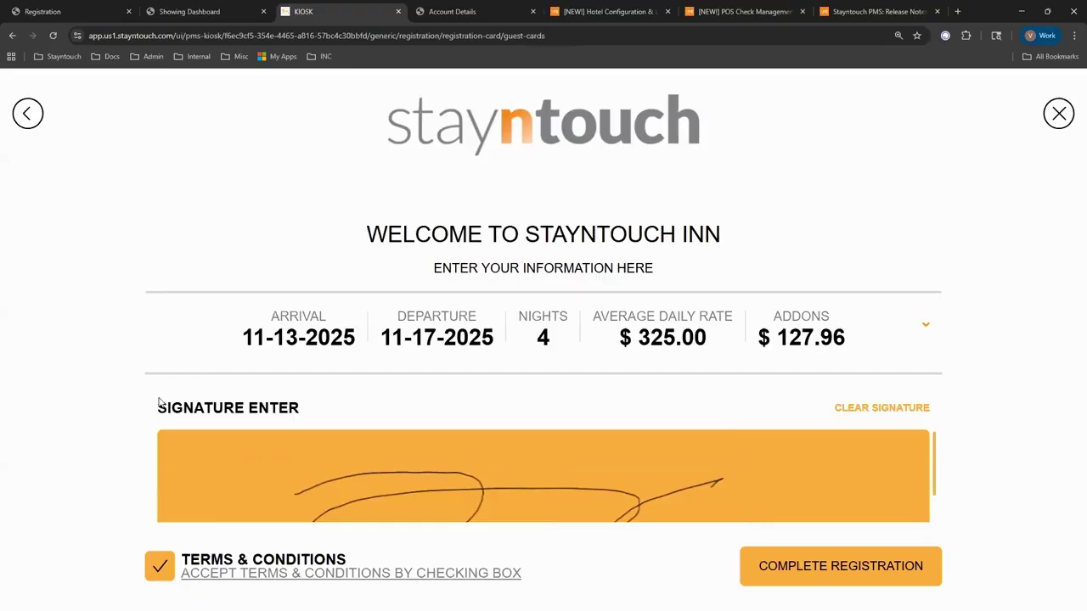
scroll(159, 403, down, 1)
mouse_move(371, 427)
mouse_down()
mouse_move(495, 449)
mouse_move(696, 421)
mouse_up()
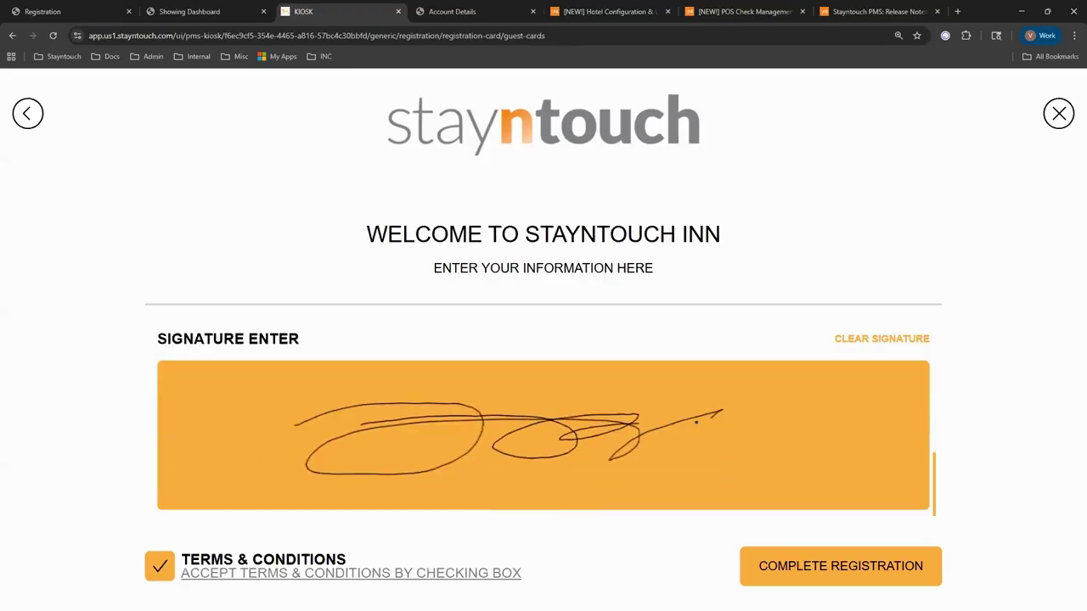
click(832, 569)
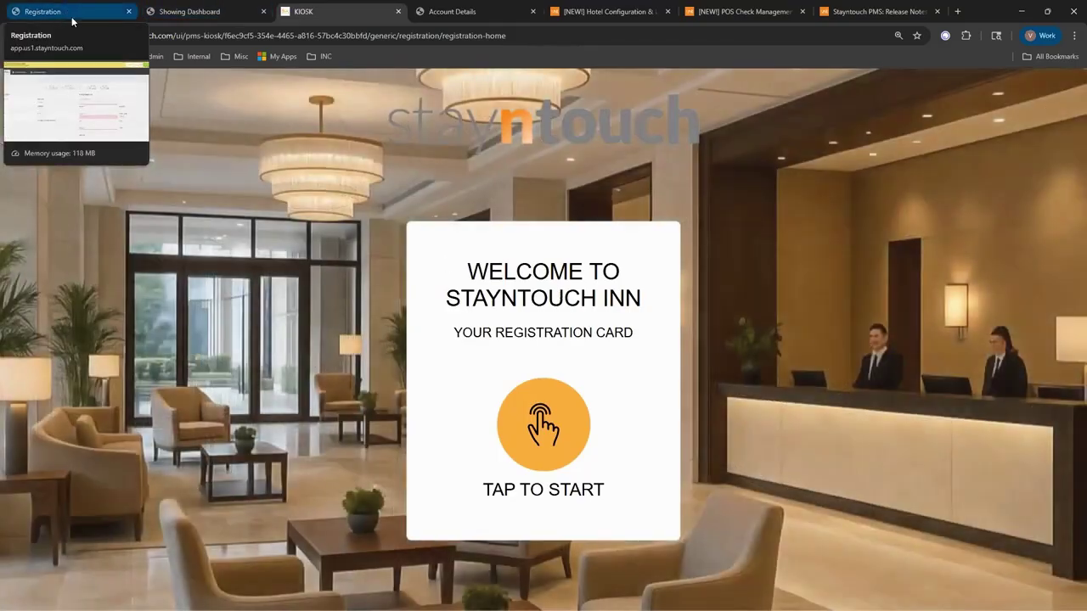
Check the signed registration card and proceed to check-in for room 231.
click(73, 17)
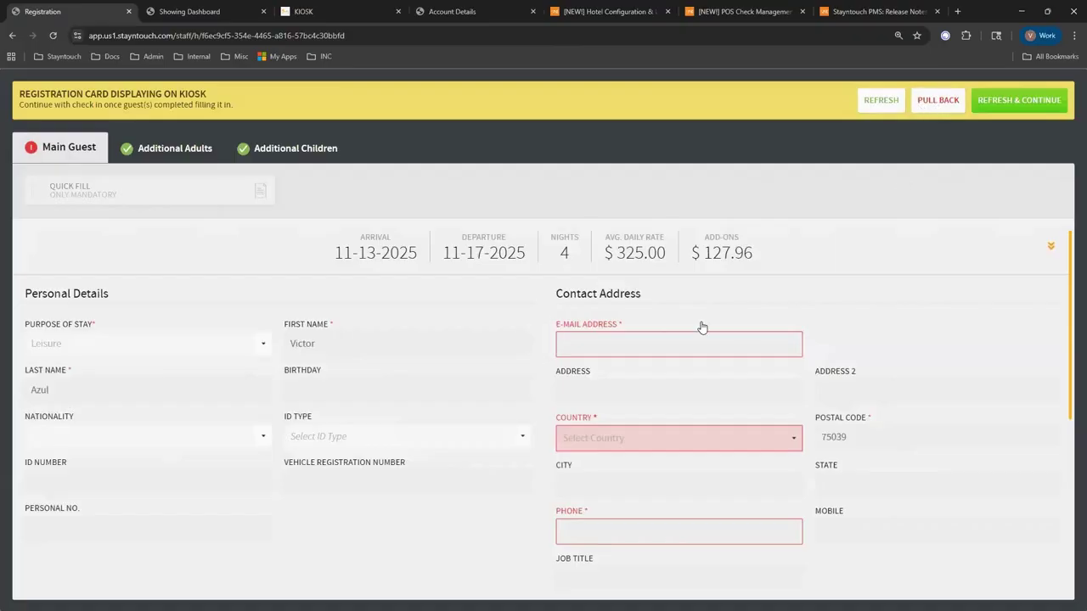
click(336, 8)
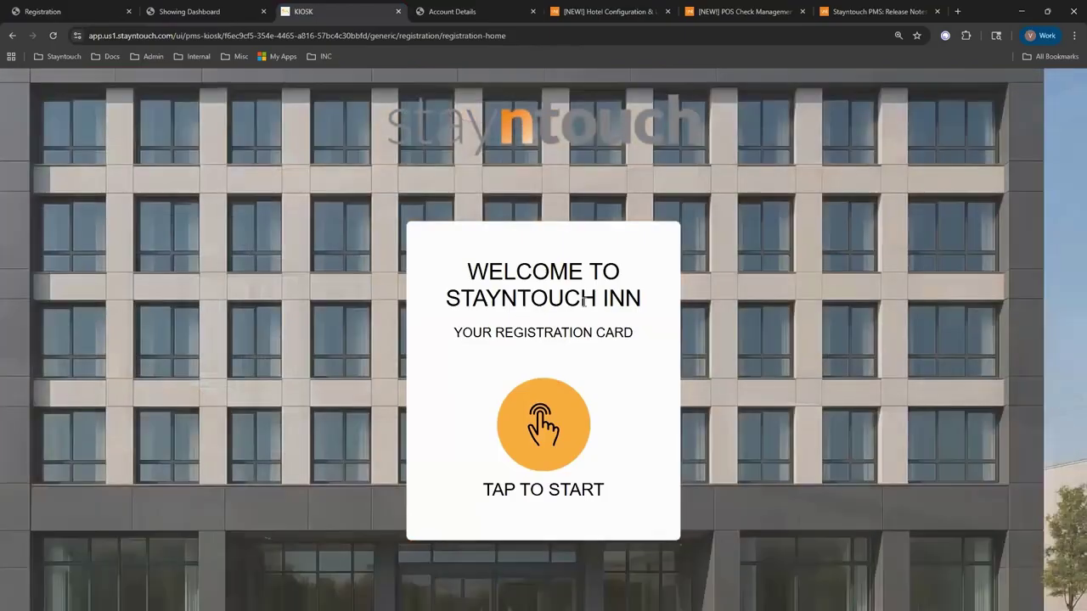
click(46, 11)
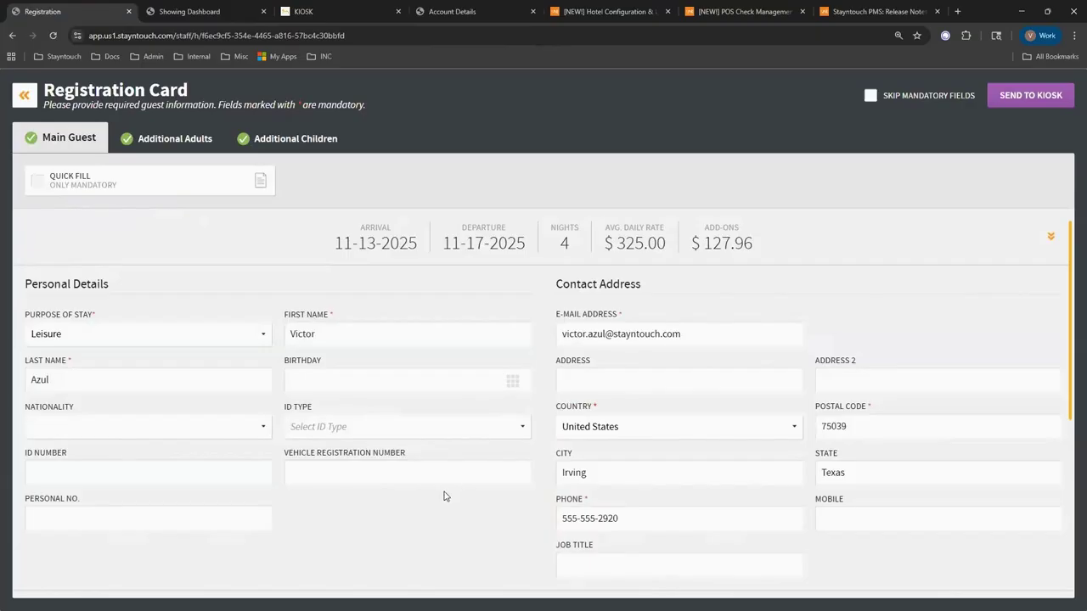
scroll(534, 432, down, 2)
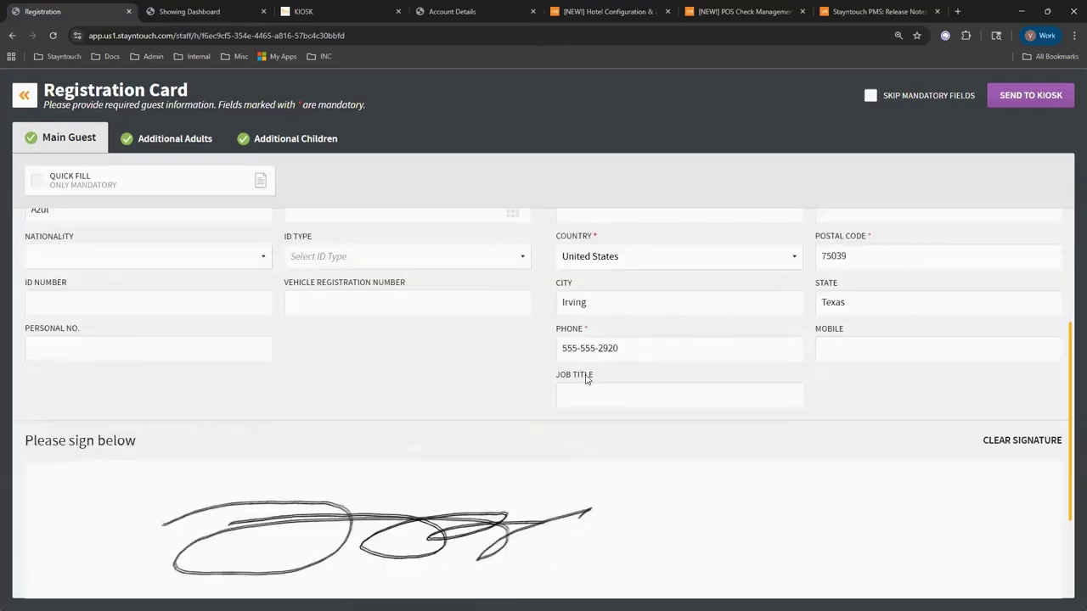
scroll(561, 378, up, 1)
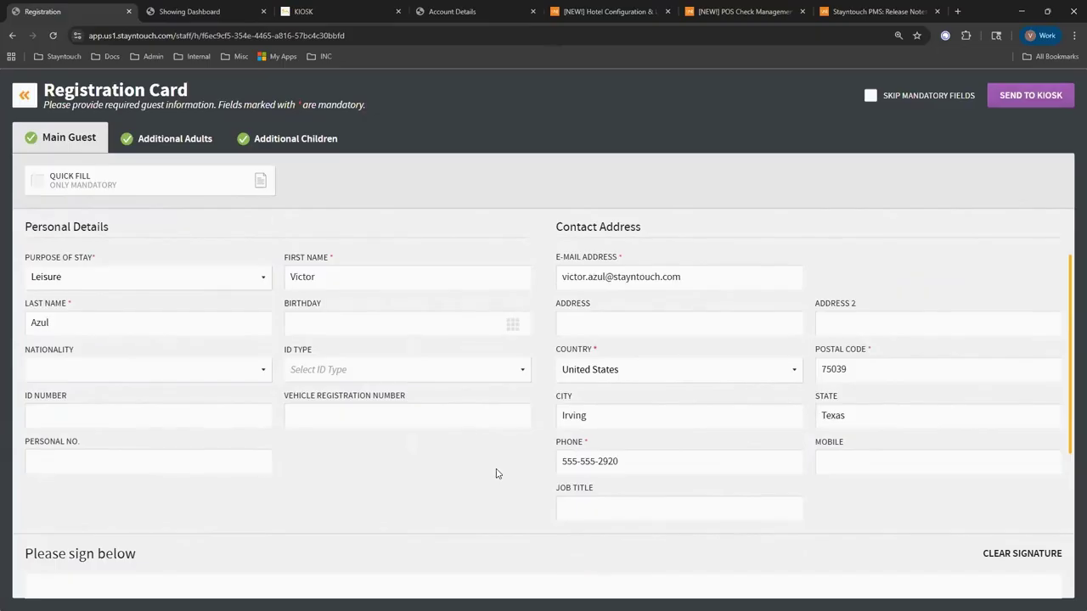
scroll(490, 473, down, 3)
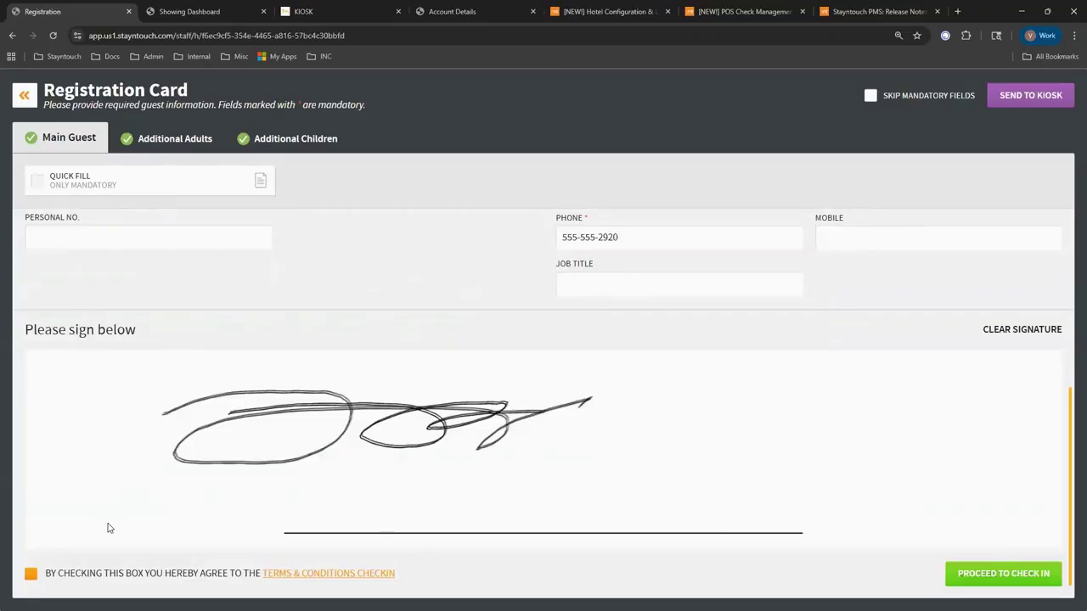
click(1008, 570)
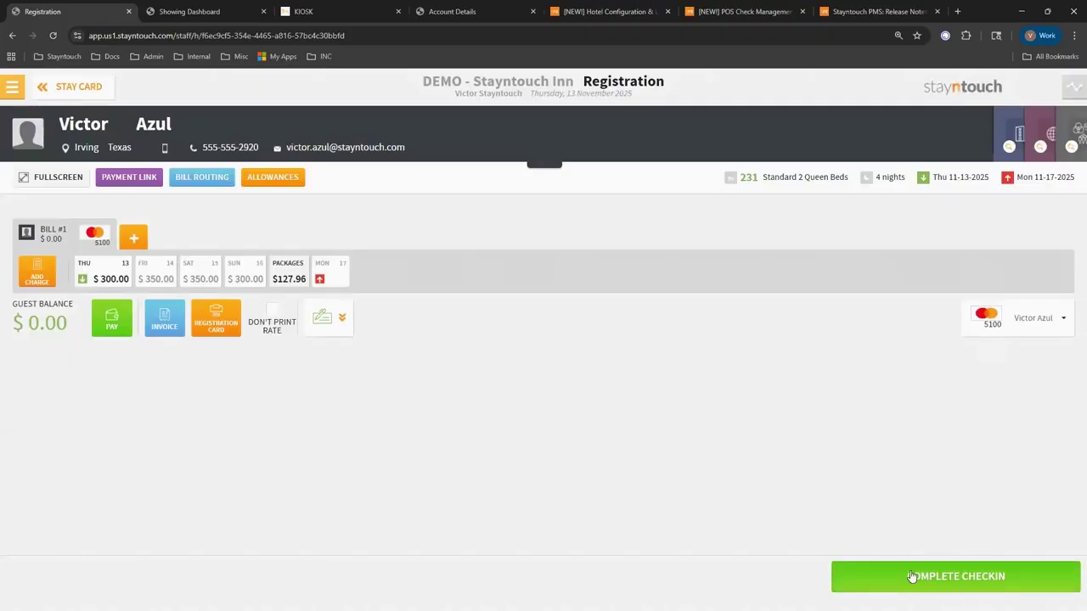
click(854, 575)
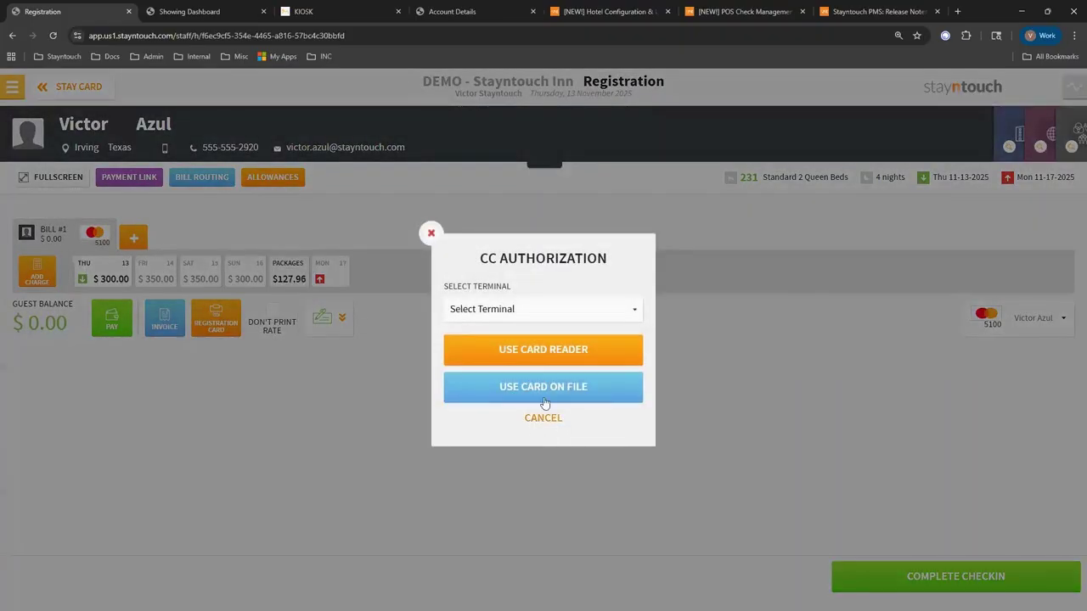
click(536, 419)
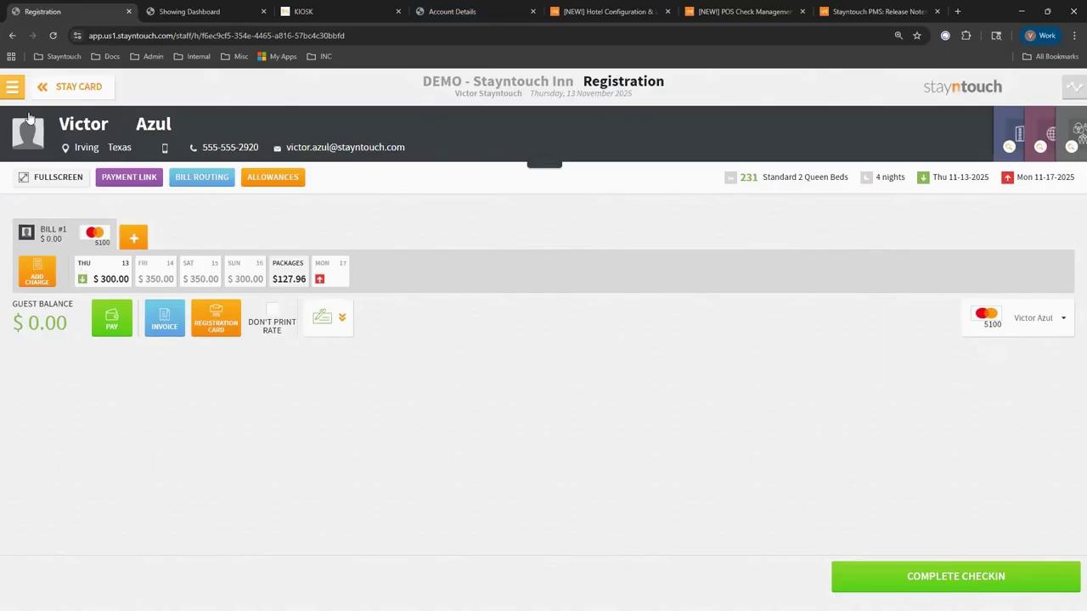
Go to Settings > Settings and open the KIOSK page of Hotel Admin.
click(12, 89)
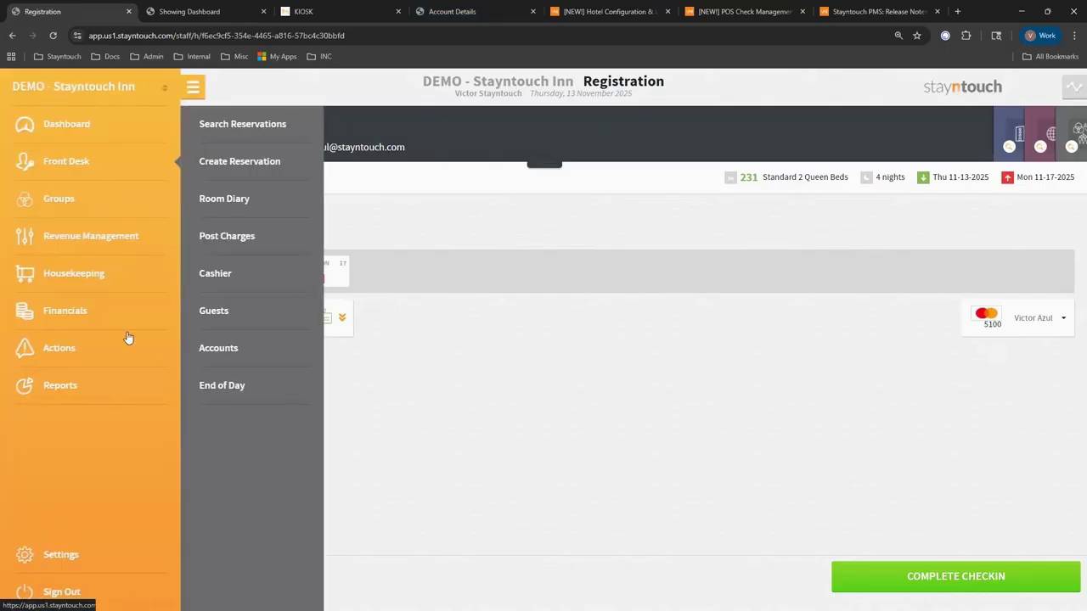
click(73, 560)
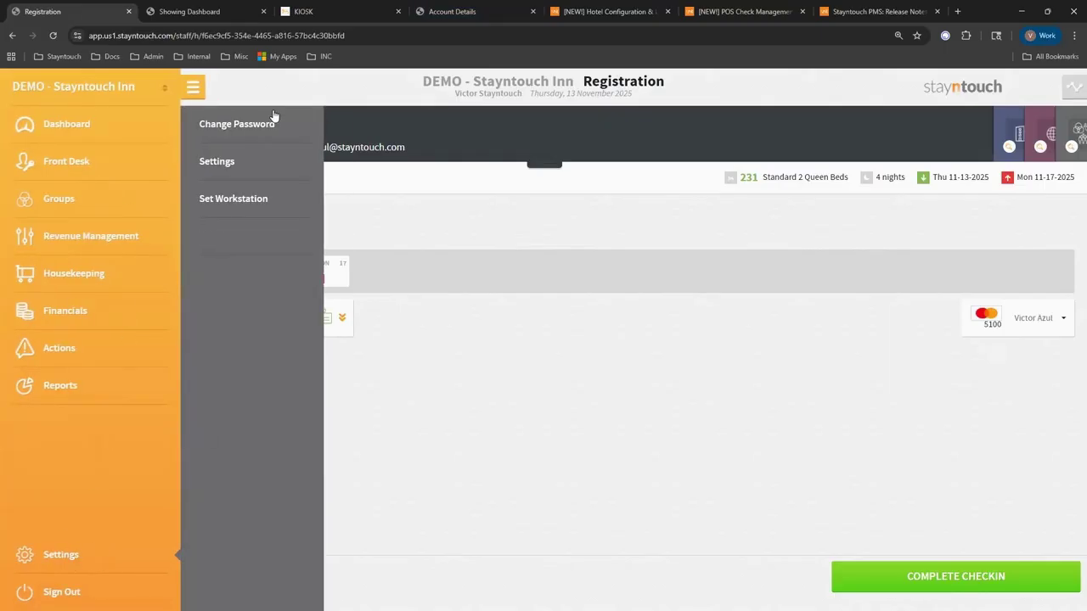
click(233, 162)
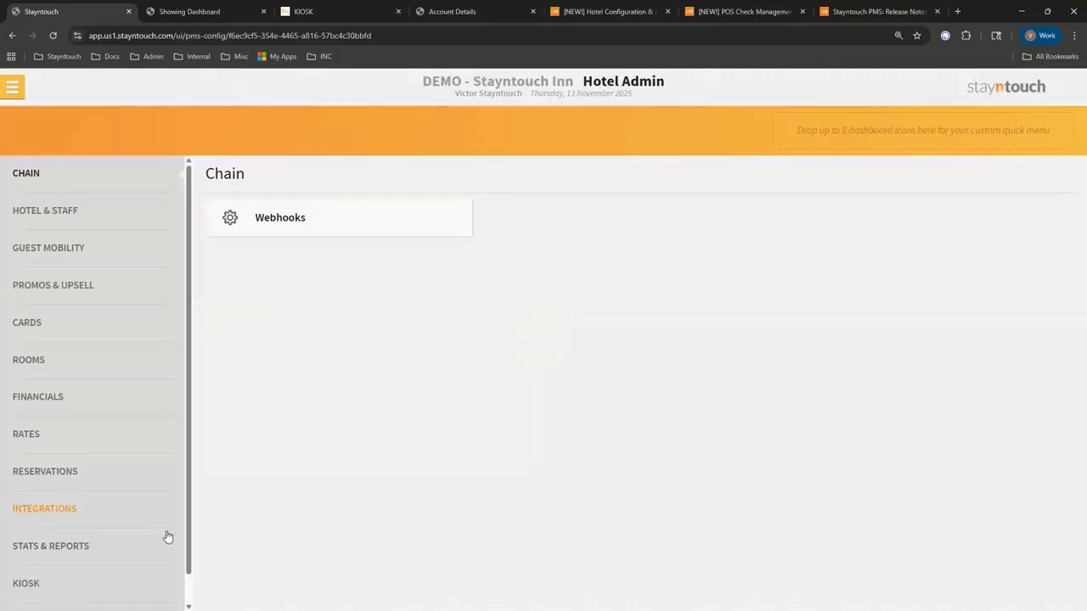
scroll(152, 492, down, 1)
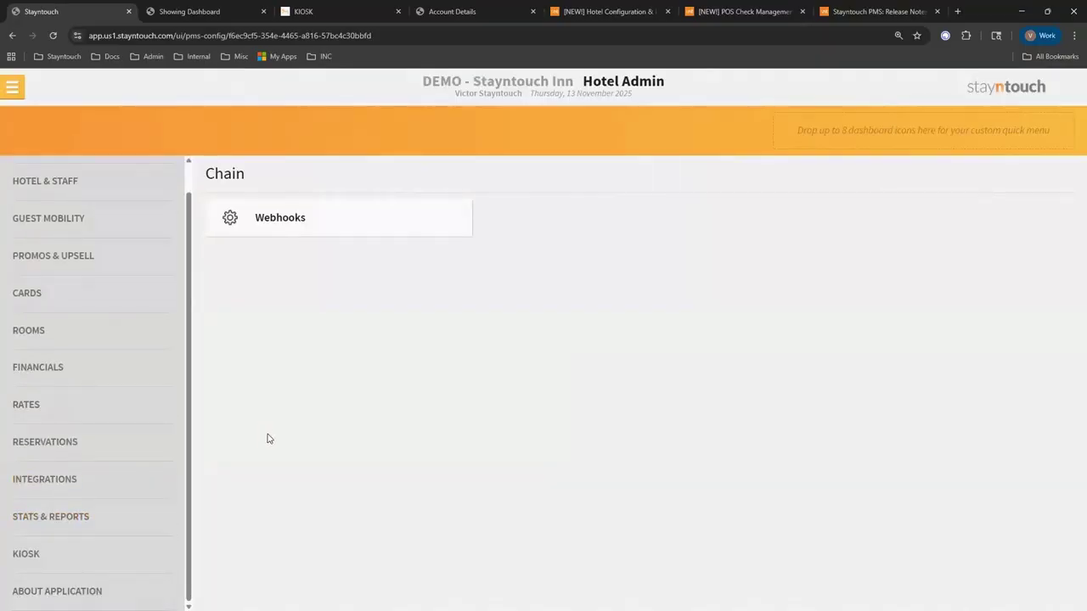
click(129, 565)
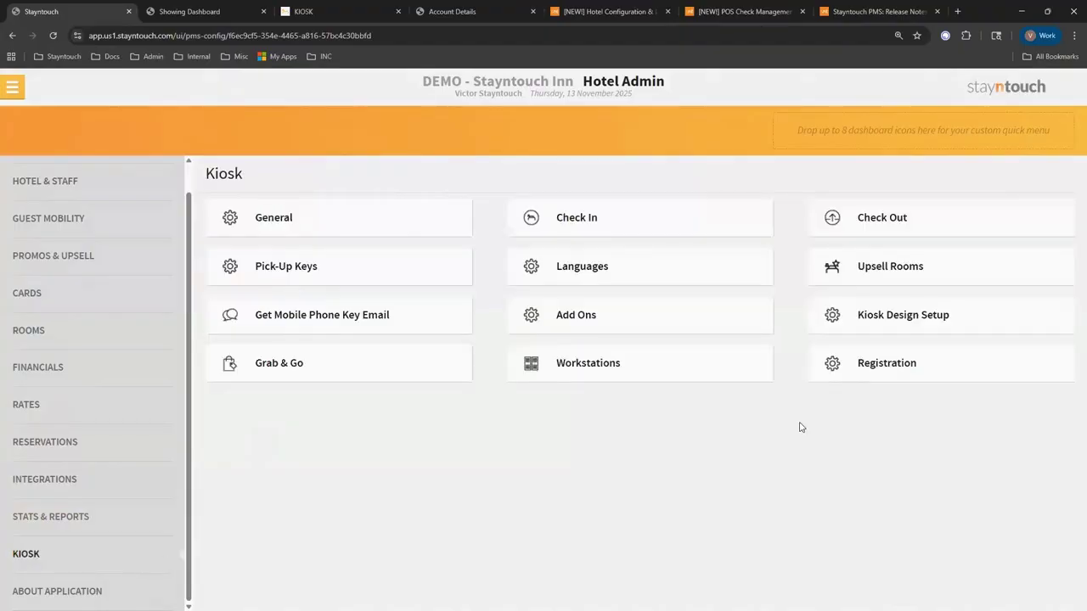
Open the kiosk Registration setup and keep the inactivity timeout at 60 seconds.
click(864, 367)
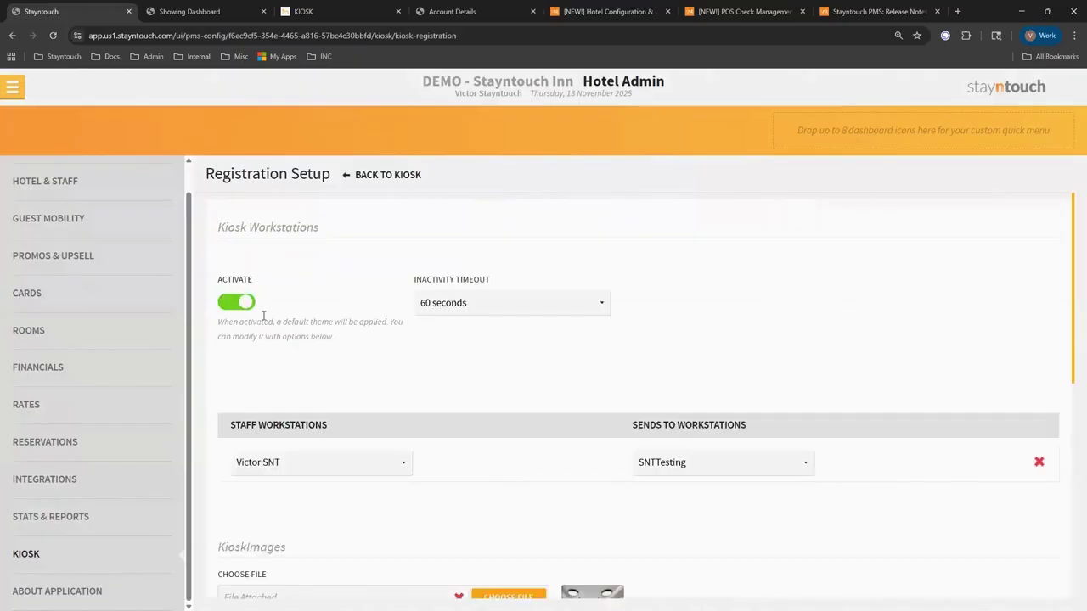
click(473, 309)
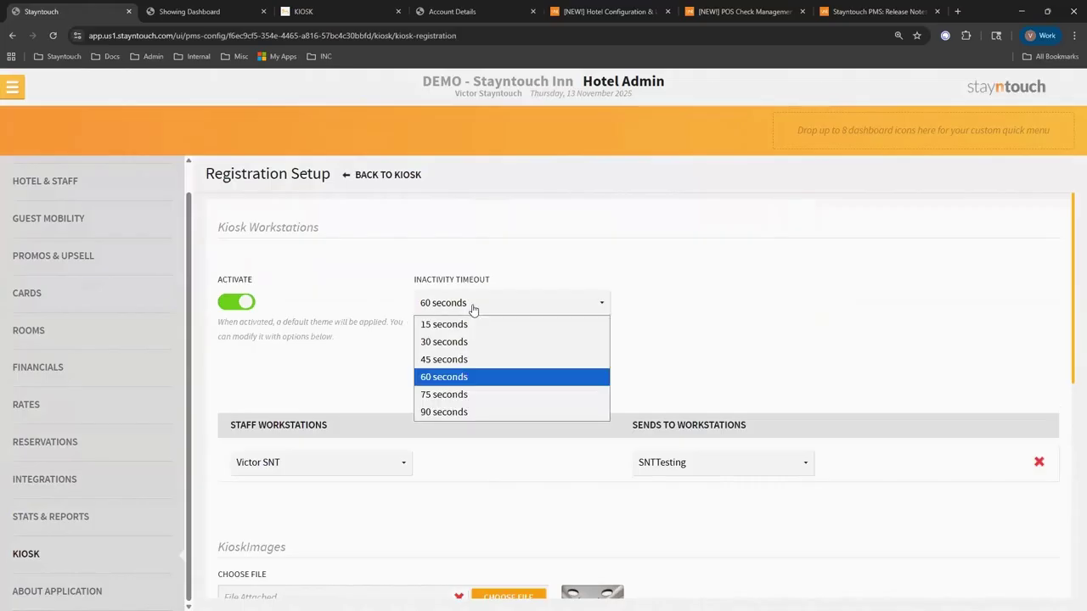
click(473, 309)
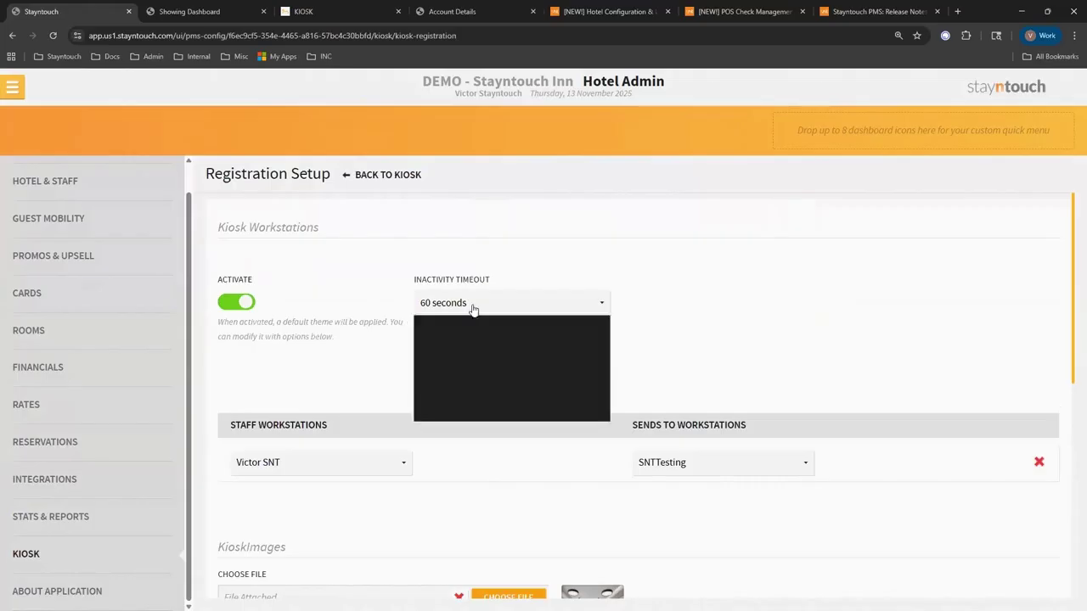
Compare the live kiosk welcome screen with the Registration setup page, rechecking the timeout choices.
click(352, 10)
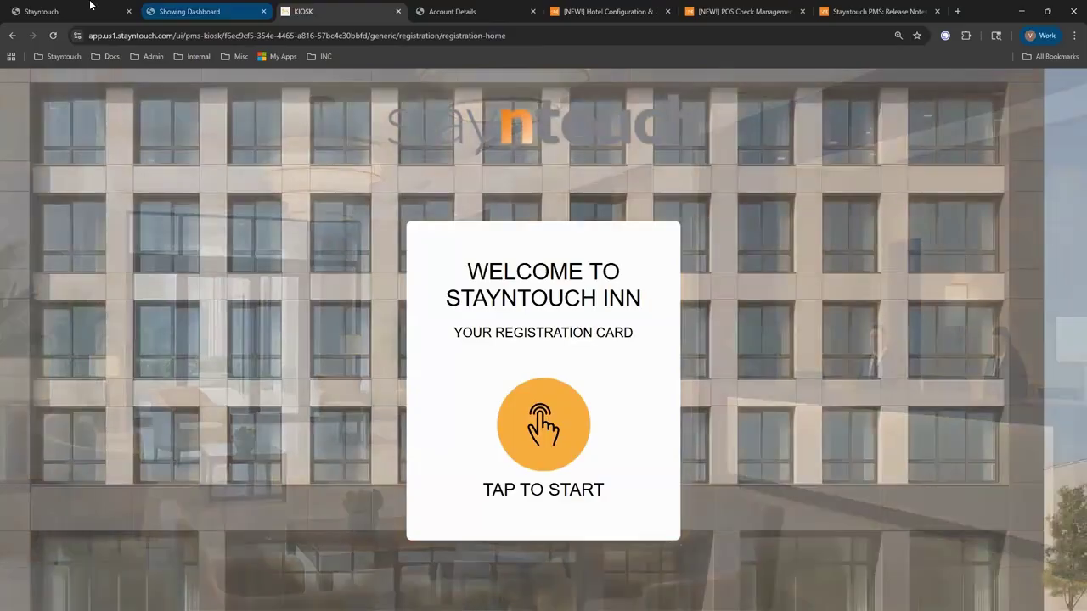
click(77, 11)
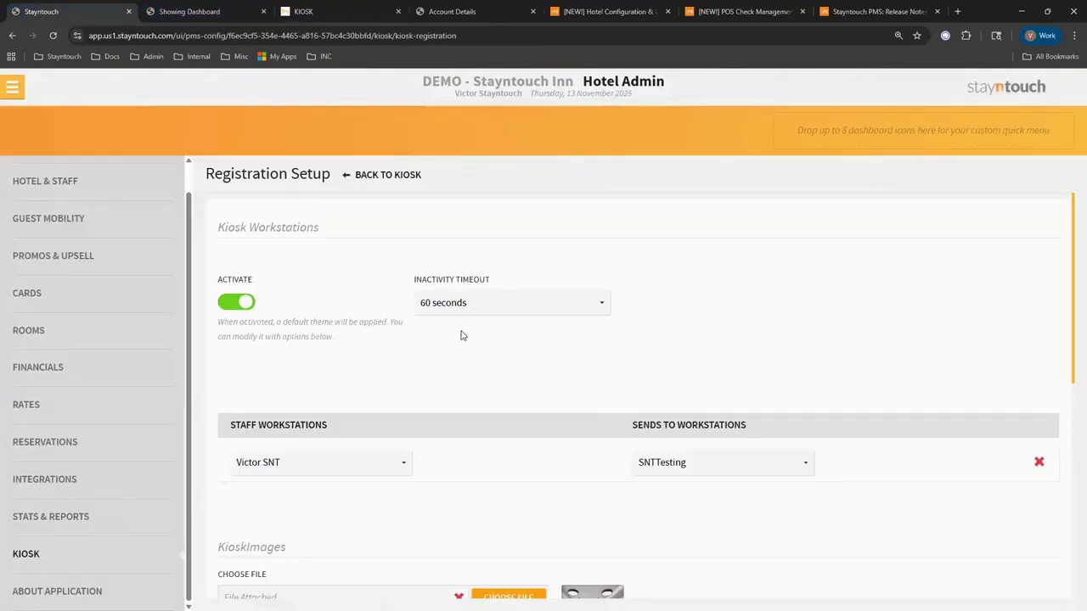
click(367, 7)
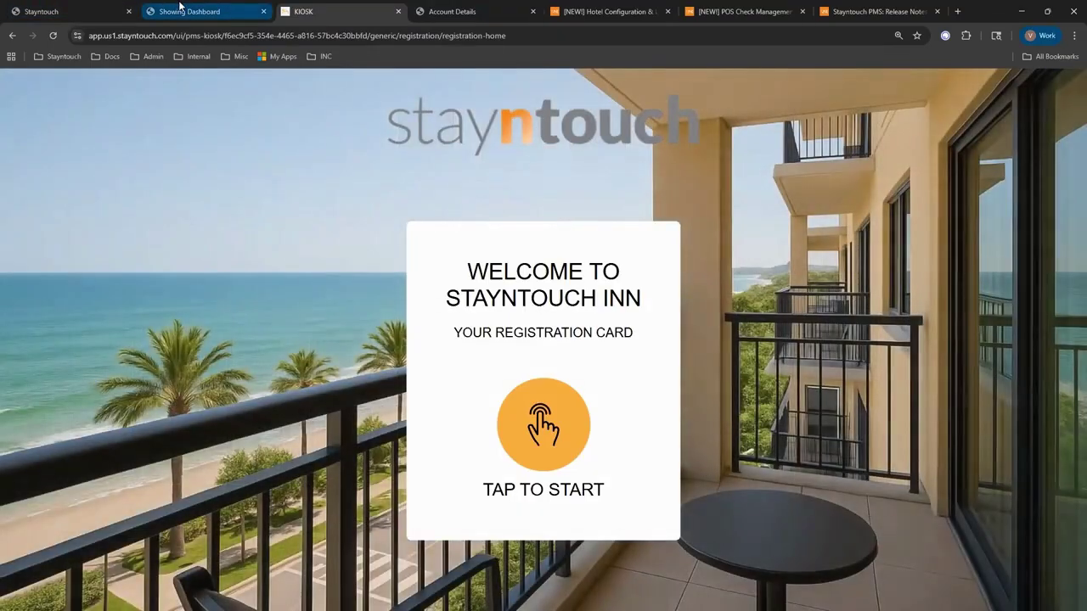
key(ctrl+1)
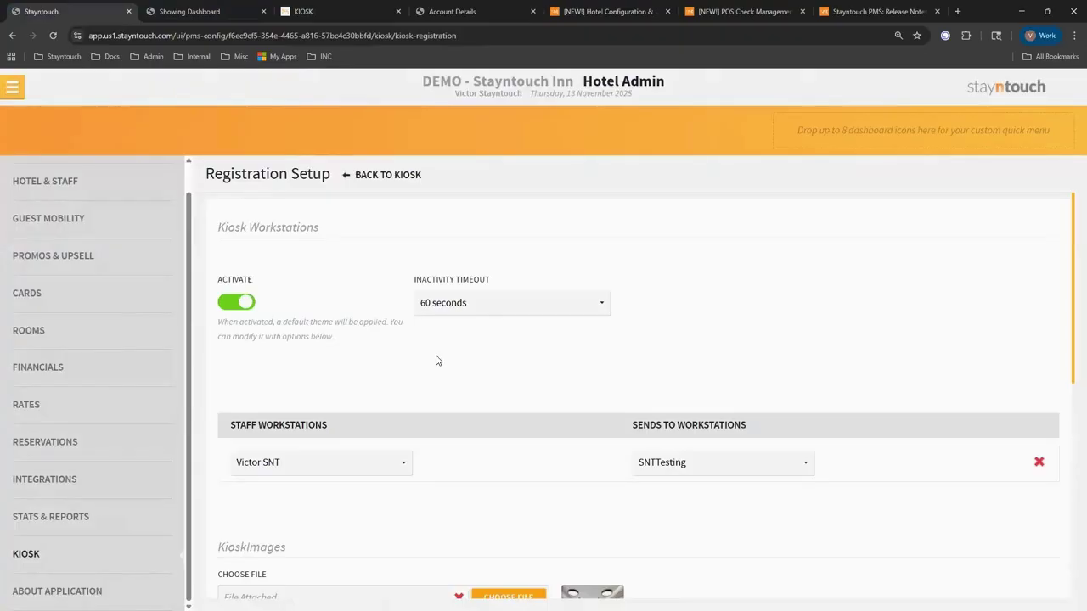
click(463, 312)
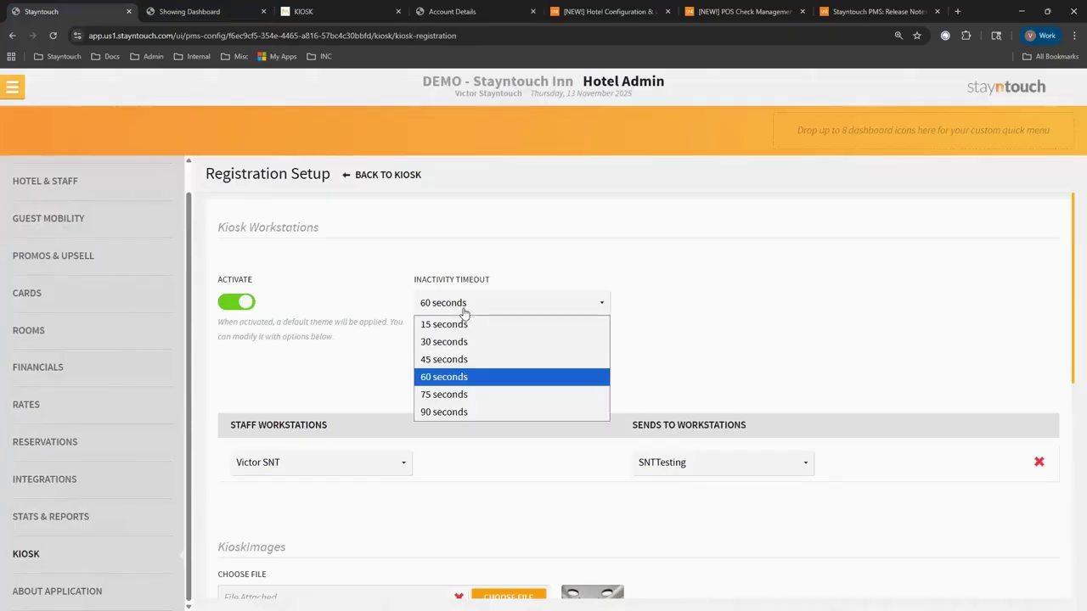
click(362, 333)
scroll(407, 347, down, 2)
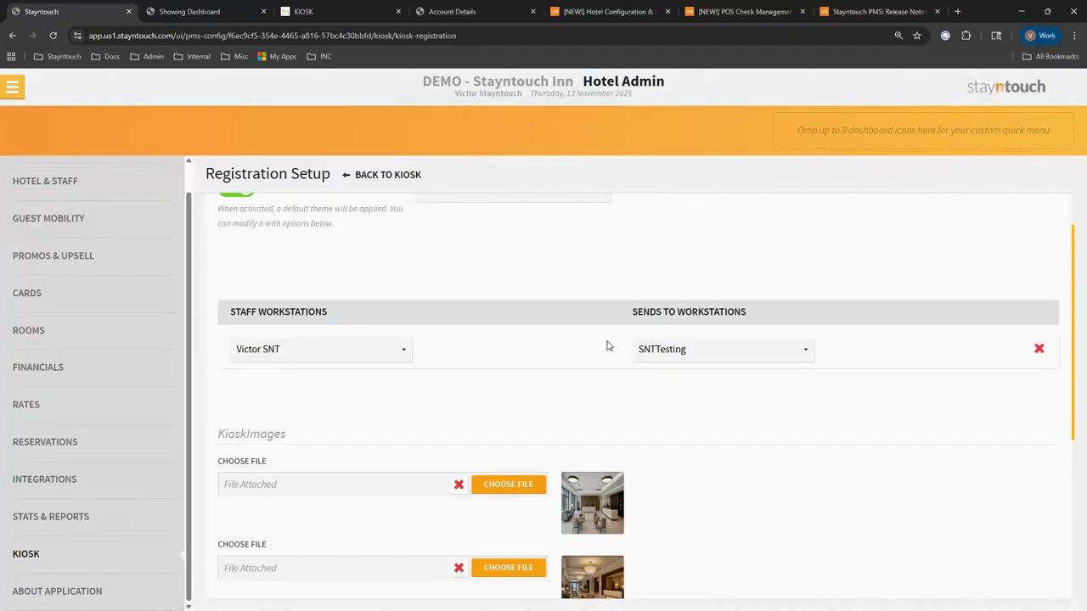
click(284, 360)
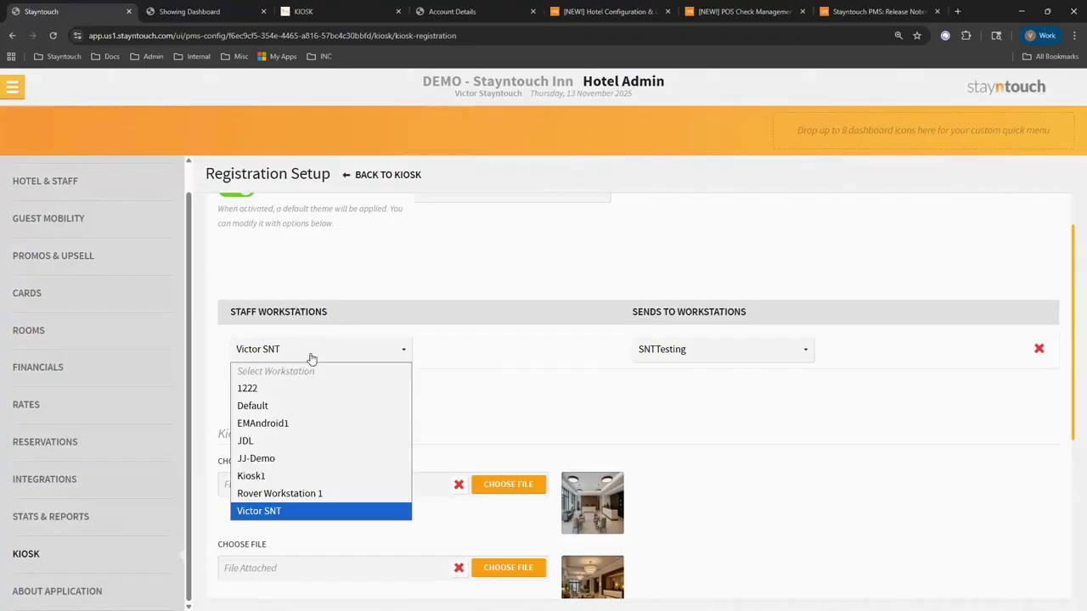
click(479, 395)
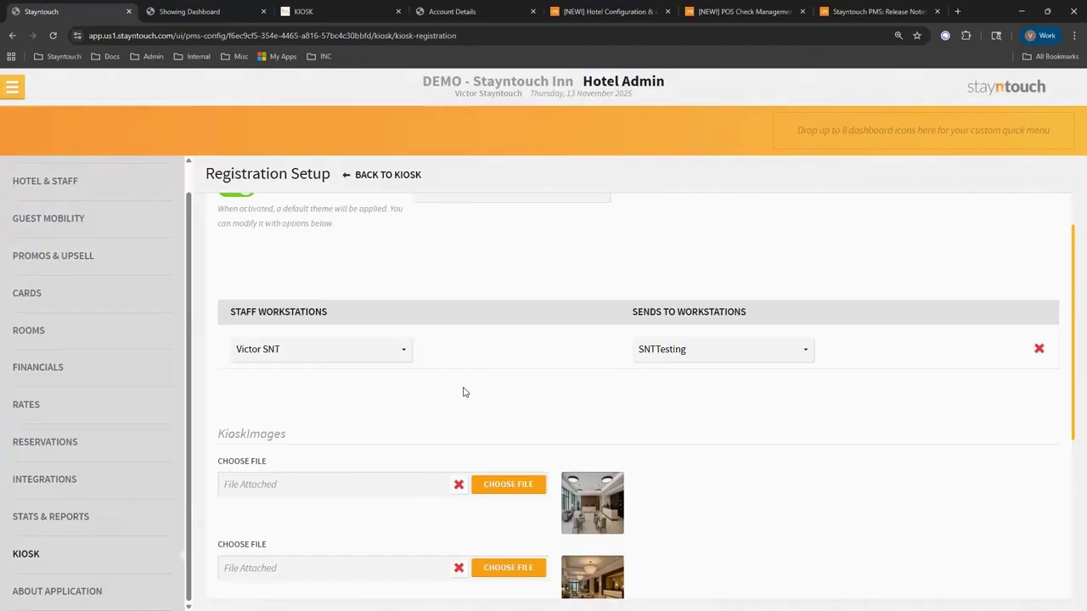
click(705, 354)
click(705, 354)
scroll(722, 400, down, 3)
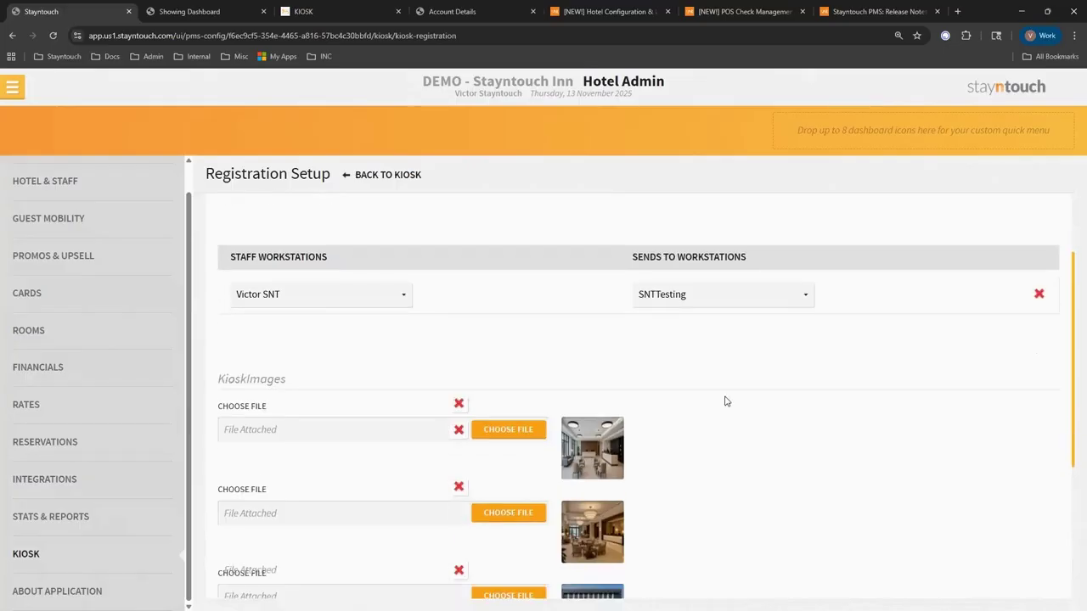
scroll(239, 315, up, 1)
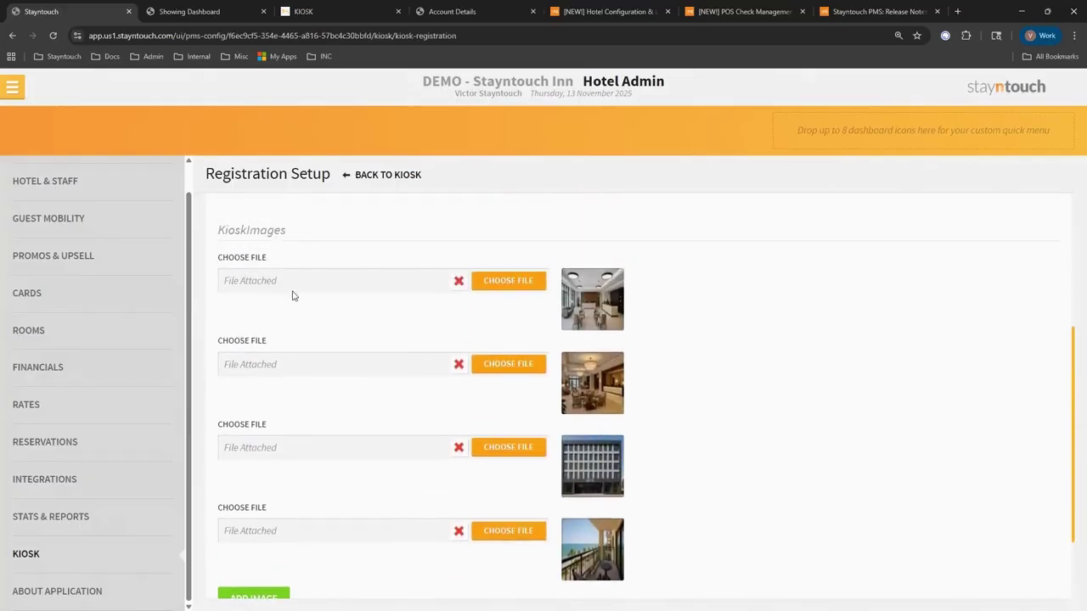
scroll(410, 449, down, 1)
scroll(412, 458, down, 1)
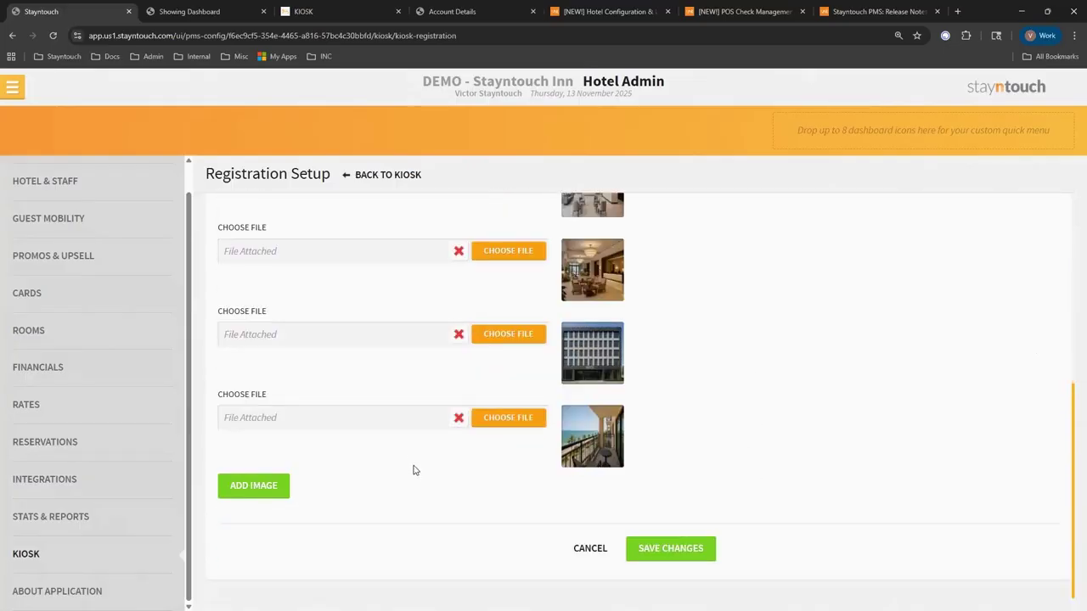
scroll(413, 470, up, 1)
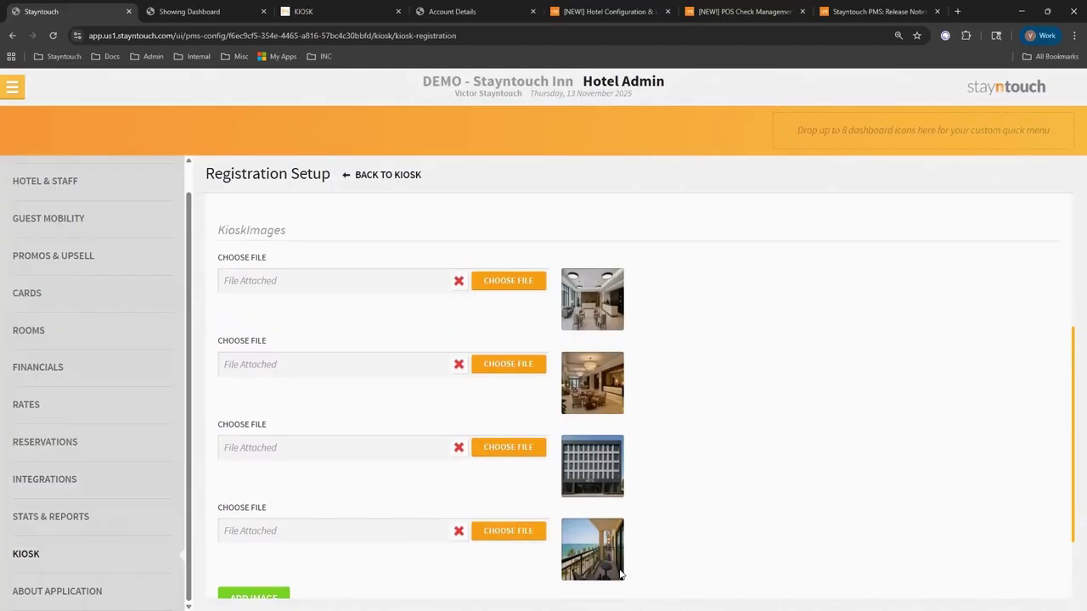
scroll(730, 411, down, 1)
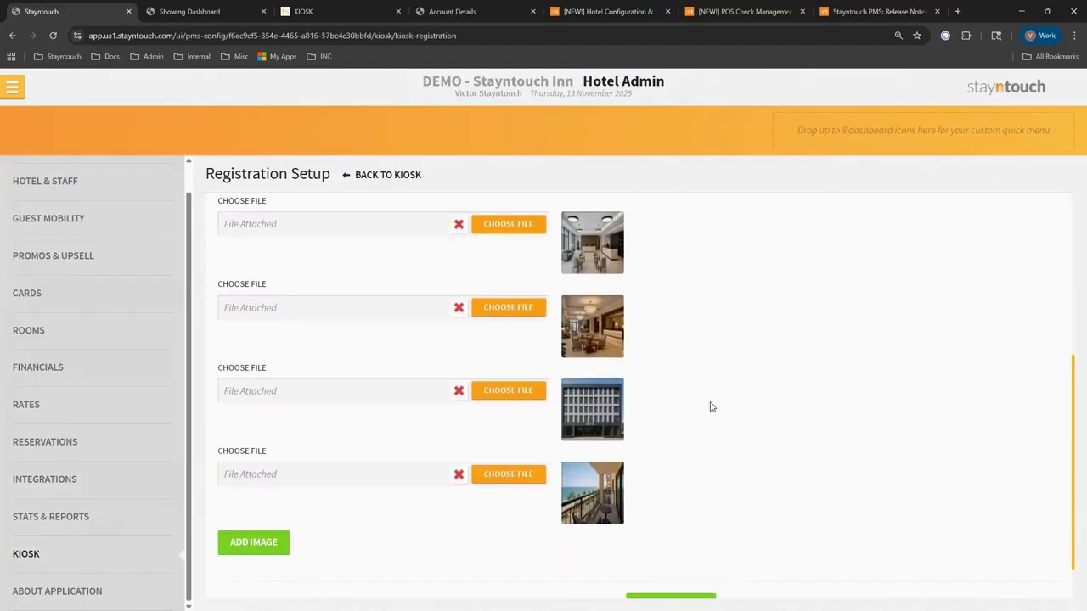
click(325, 19)
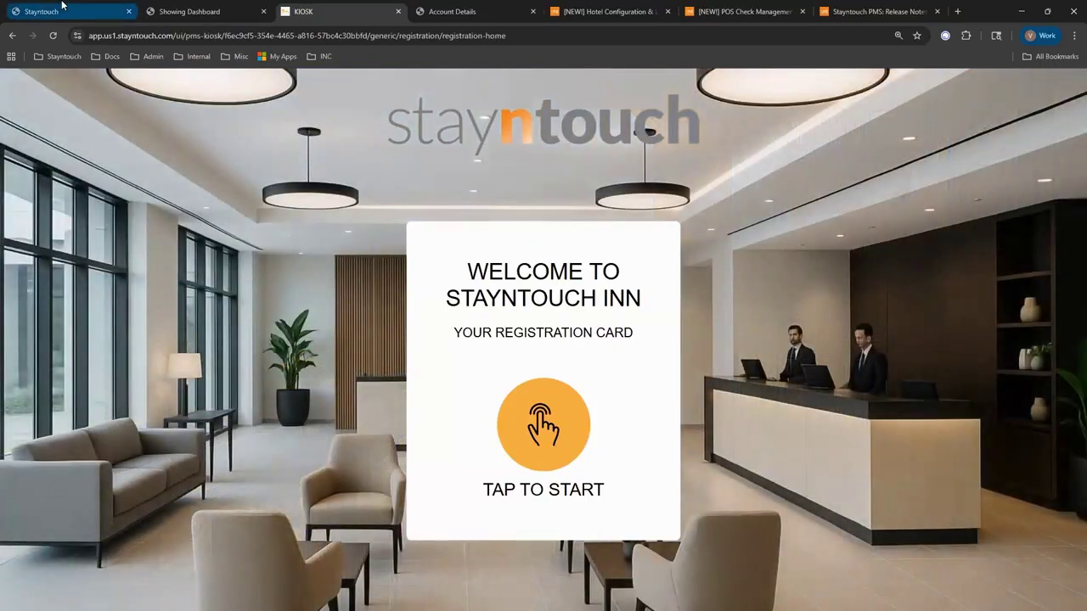
click(65, 10)
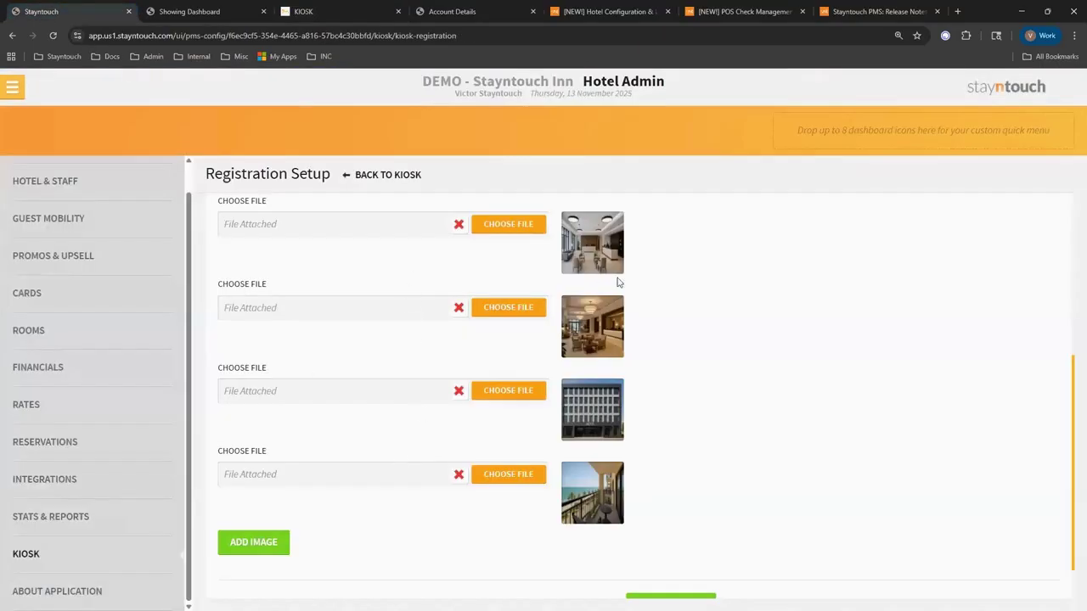
click(310, 13)
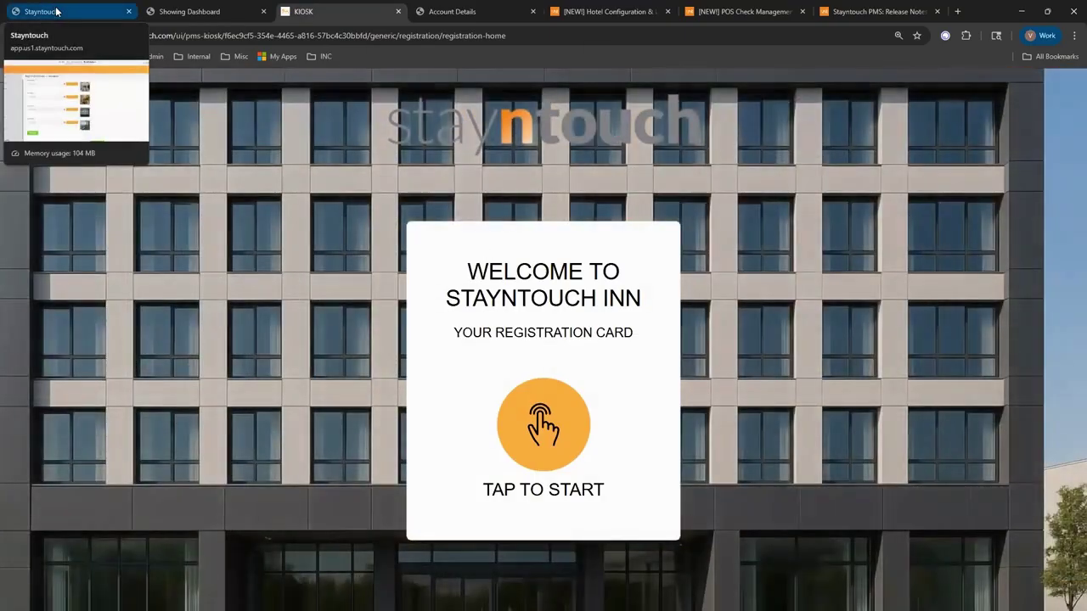
click(53, 11)
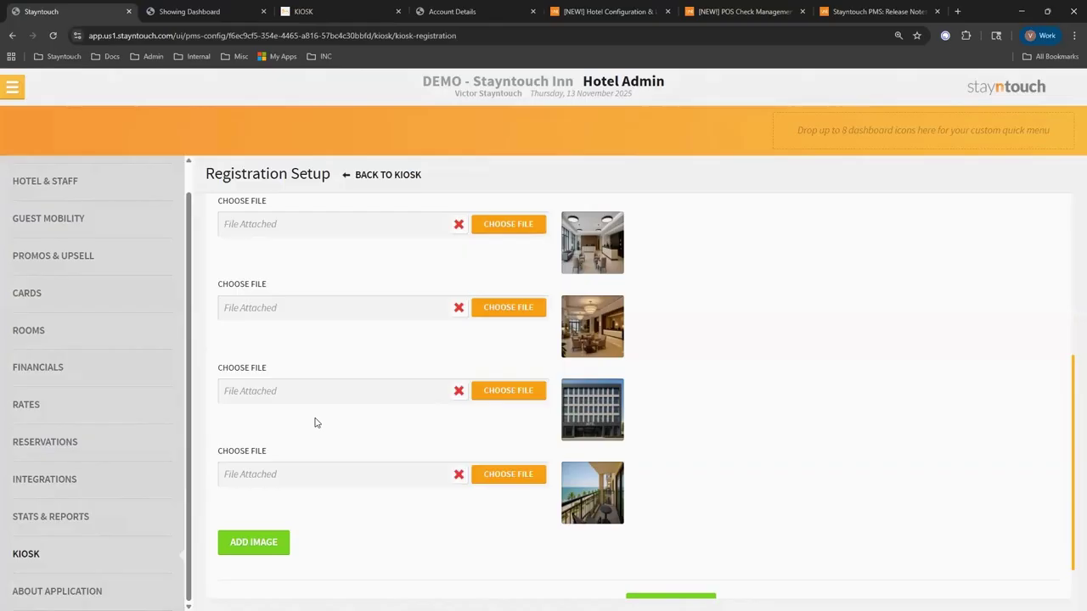
Open the Guest Bill of room 231, today's first arrival, from the dashboard Arrivals list.
click(12, 88)
click(64, 134)
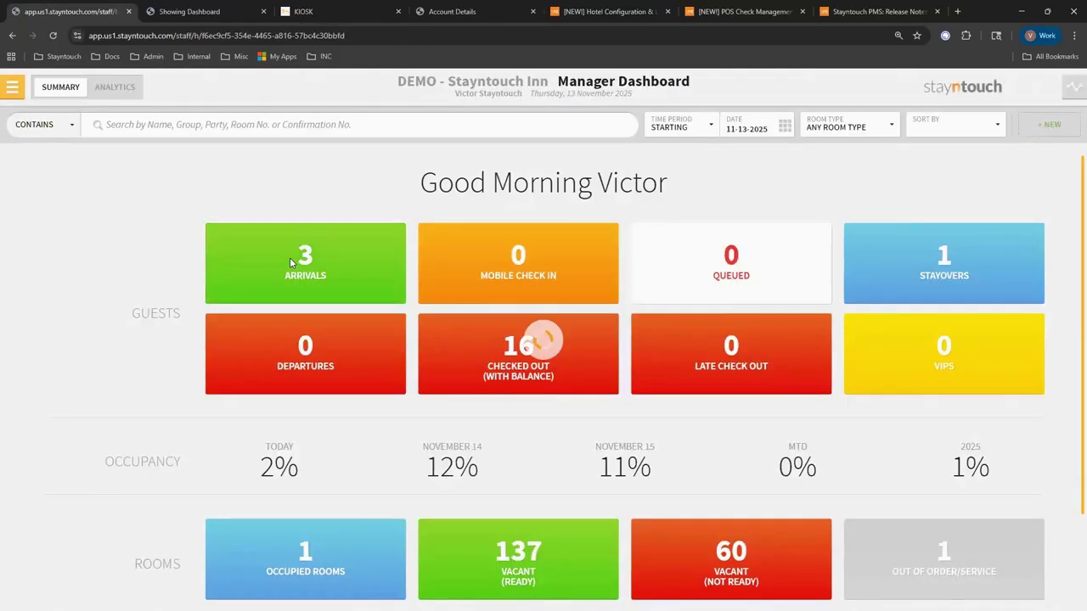
click(290, 257)
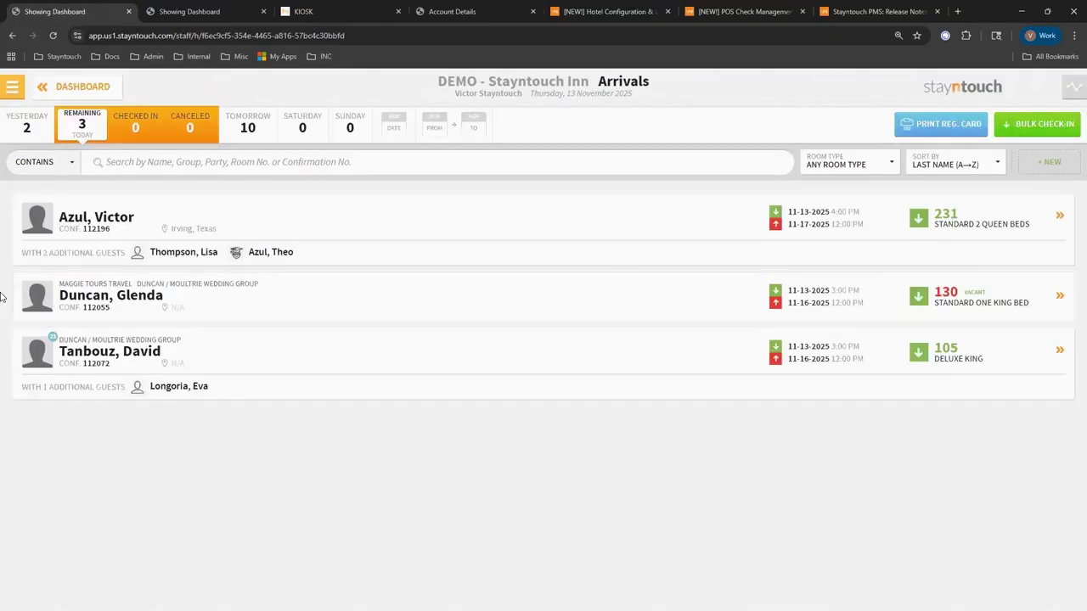
click(147, 225)
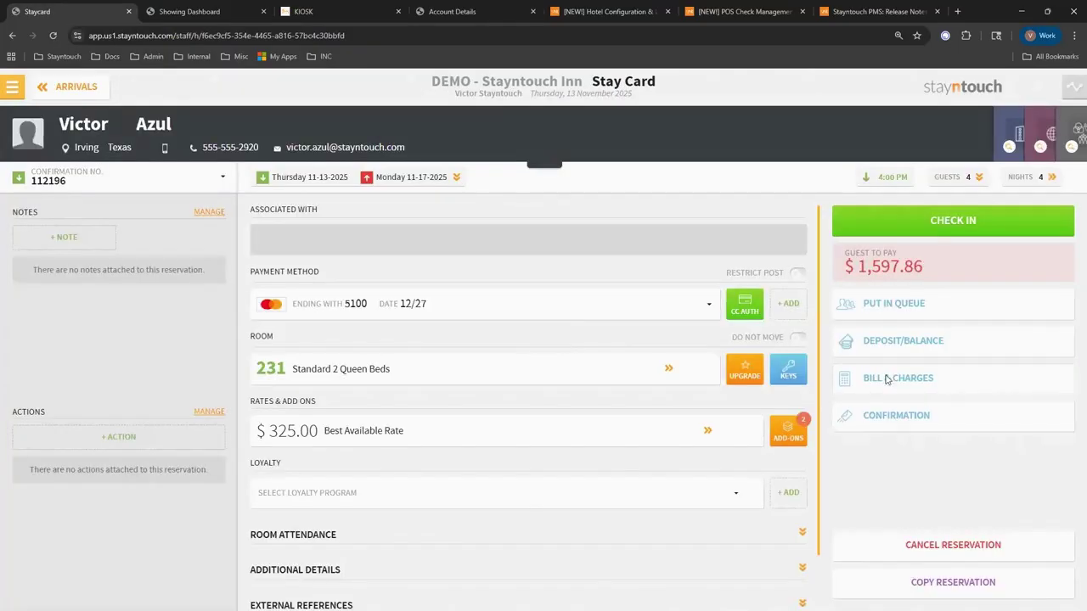
click(885, 379)
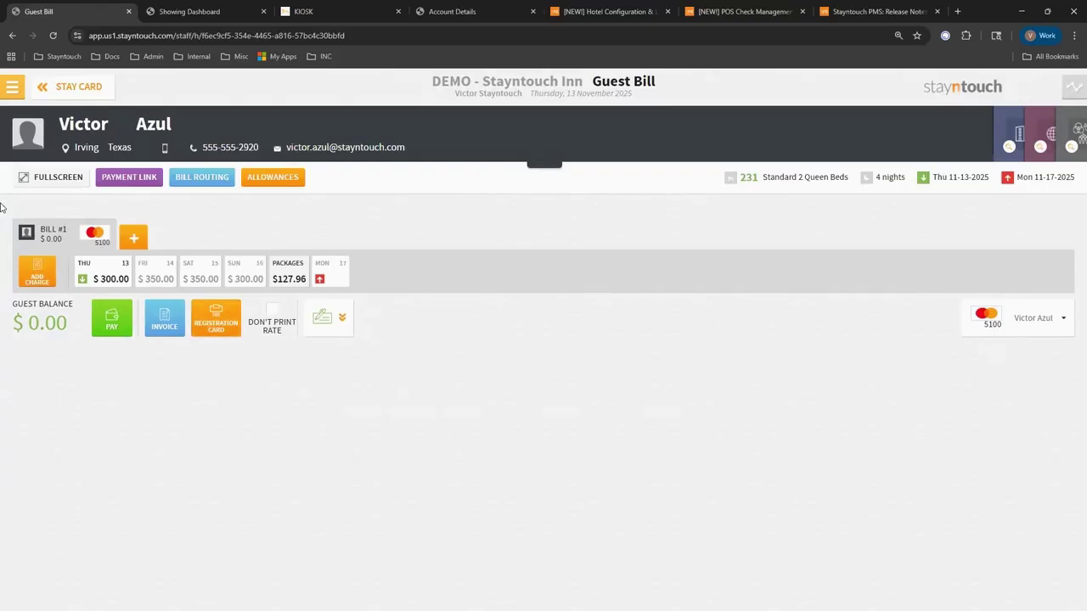
click(12, 87)
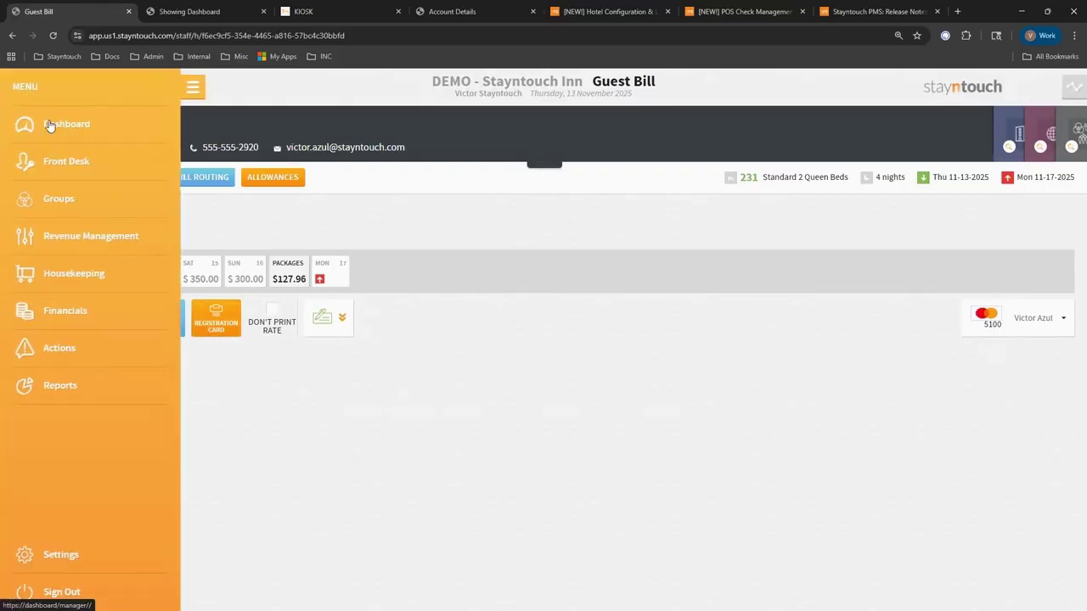
Go to Front Desk > Accounts, then open Front Desk > Post Charges.
click(41, 125)
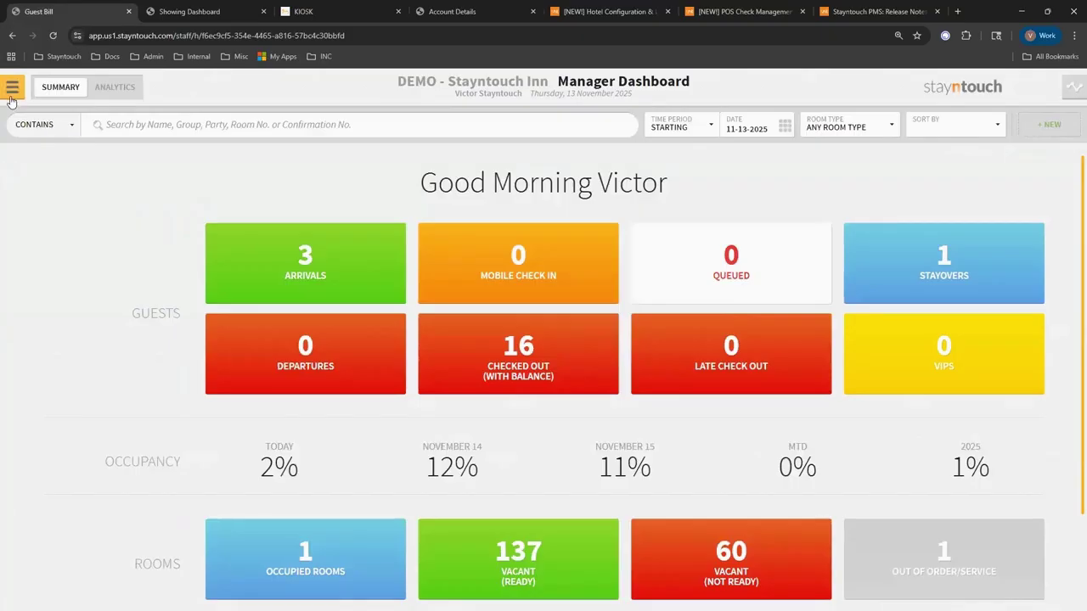
click(12, 86)
click(82, 162)
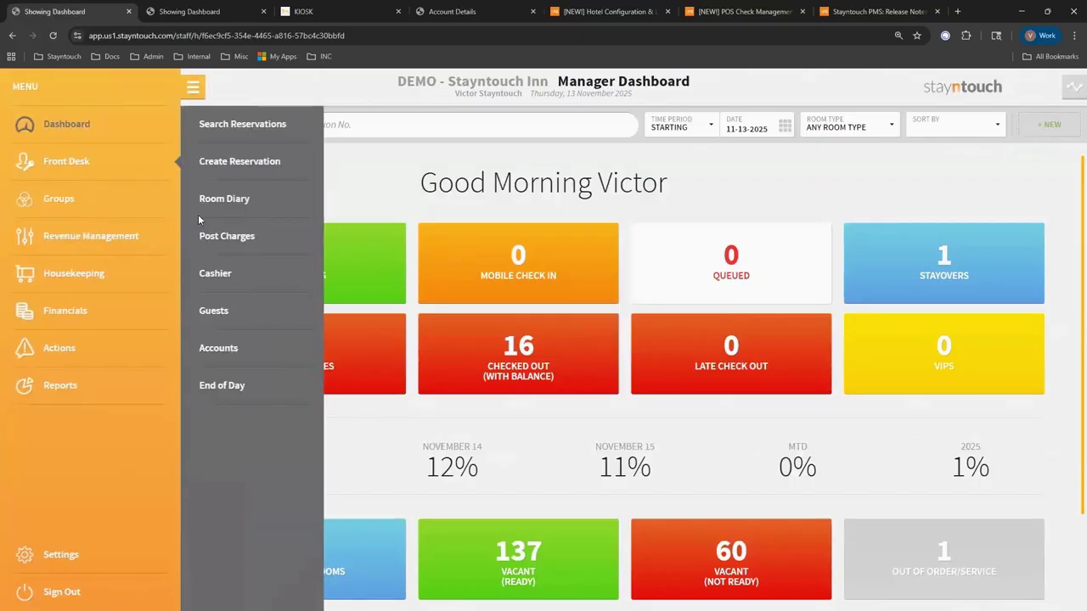
click(231, 350)
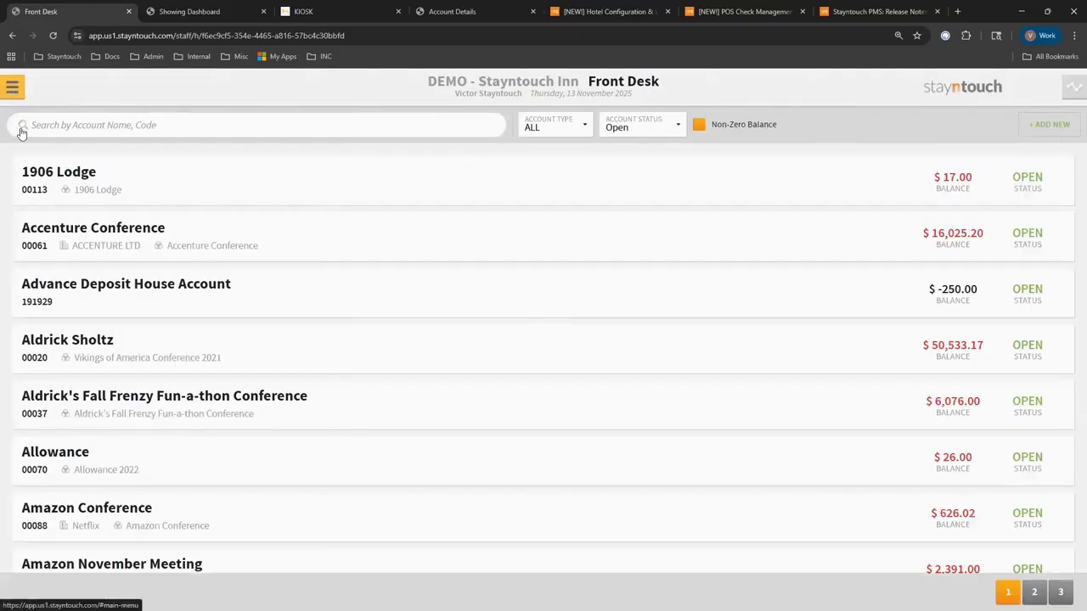
click(12, 86)
click(239, 246)
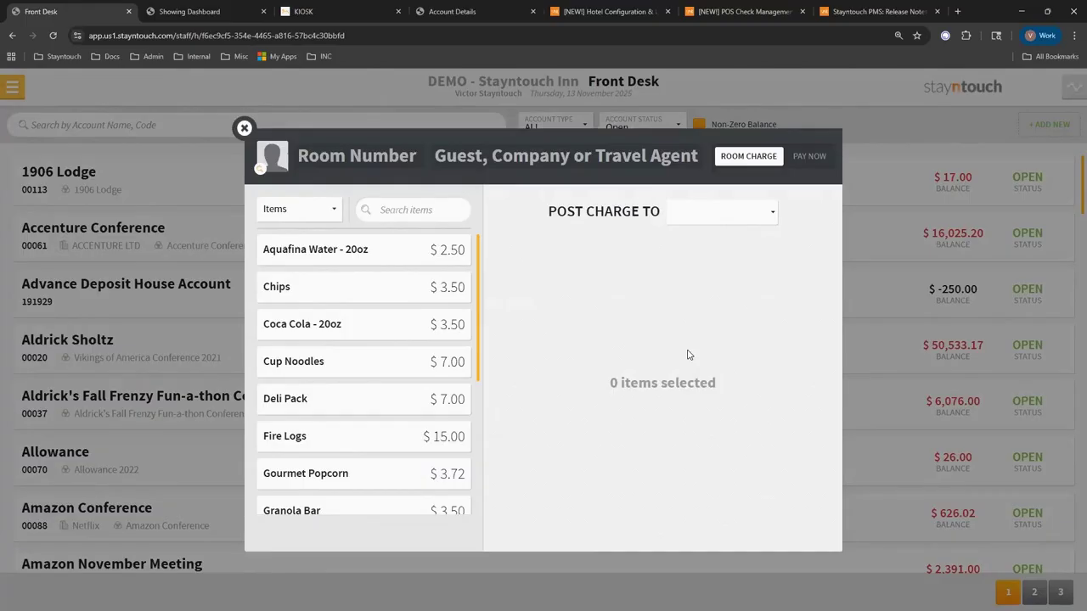
Switch to Pay Now and select House Use - Employee Account as the passerby account.
click(804, 159)
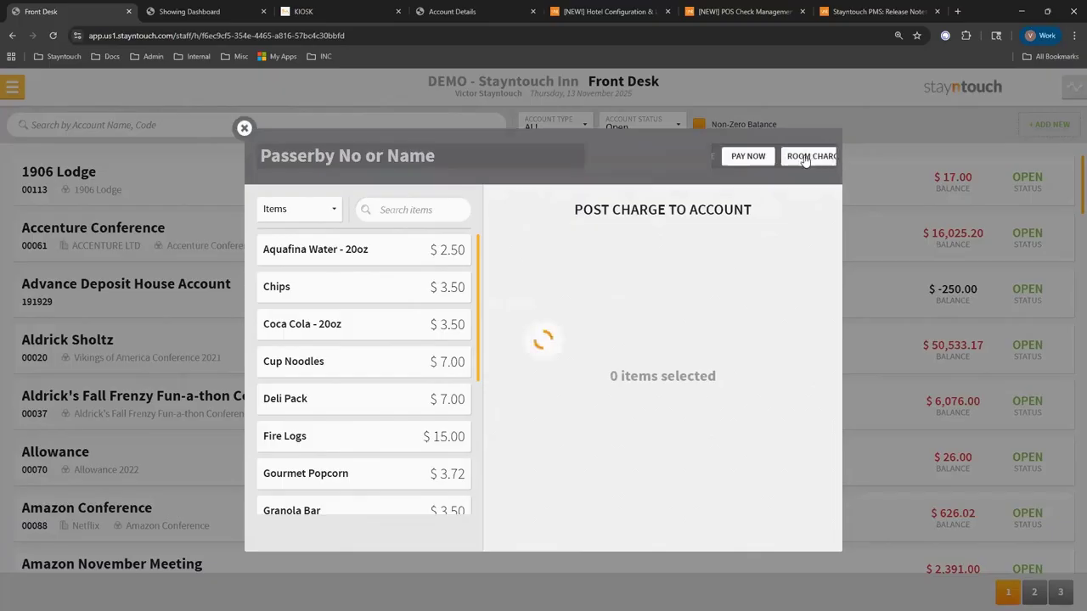
click(326, 162)
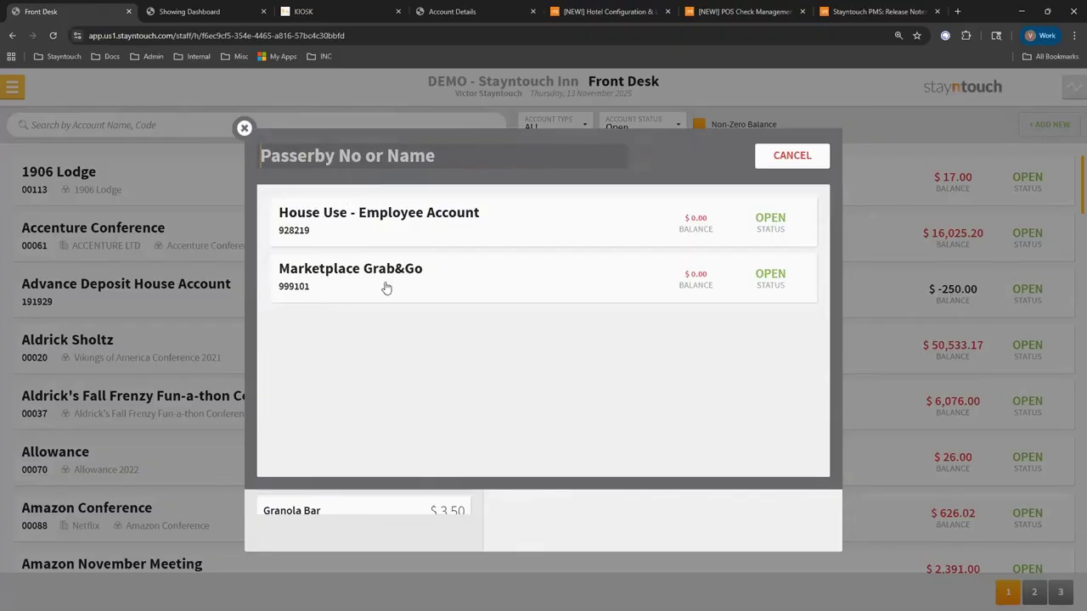
click(347, 228)
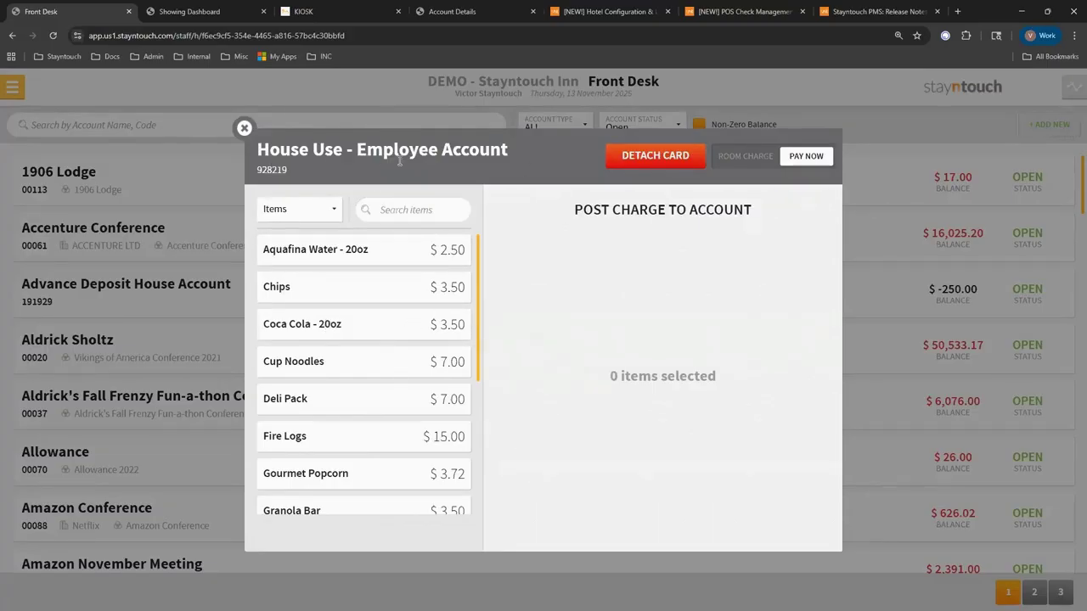
click(655, 160)
click(365, 157)
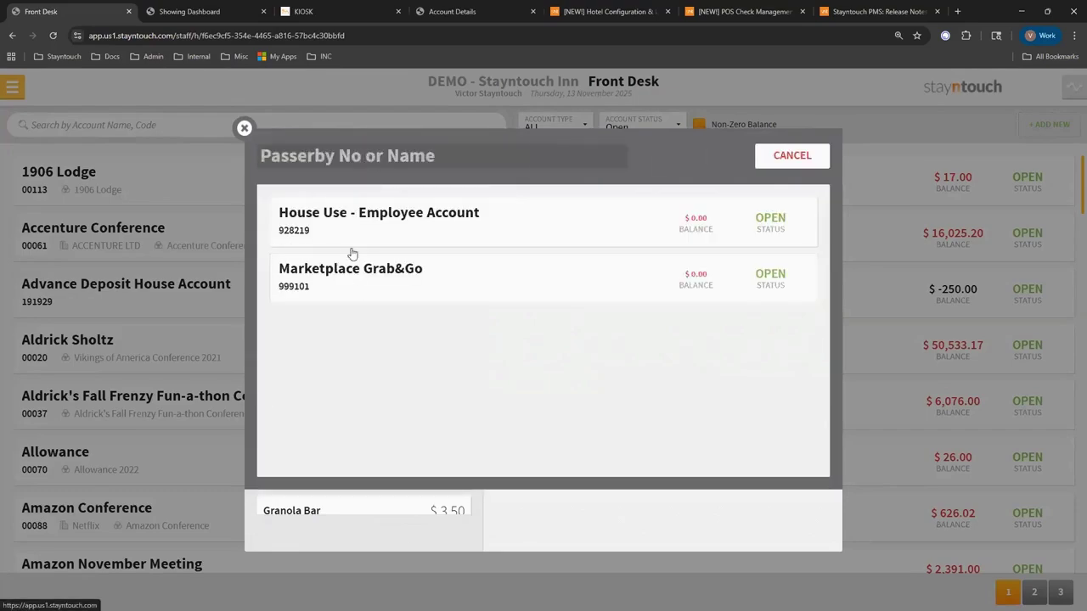
click(349, 222)
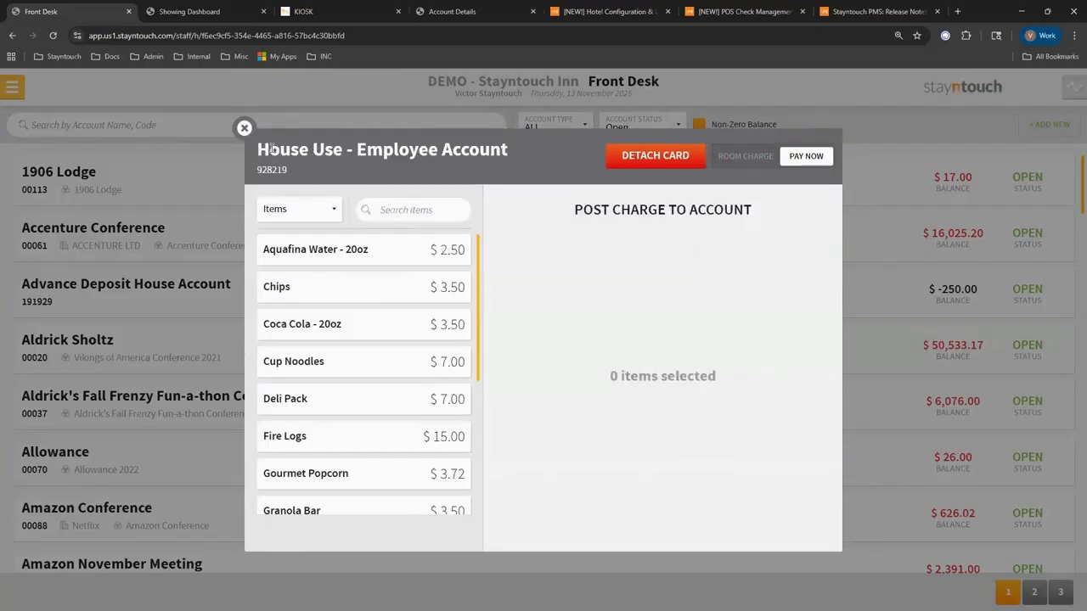
Add Chips and a Deli Pack and proceed to the $10.50 charges summary.
click(319, 295)
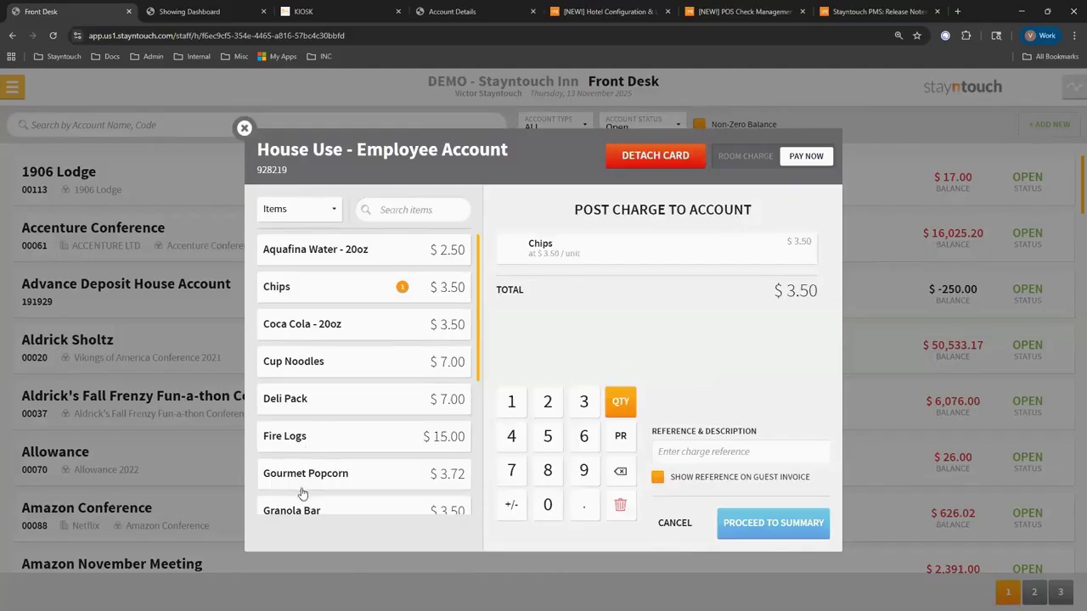
click(314, 398)
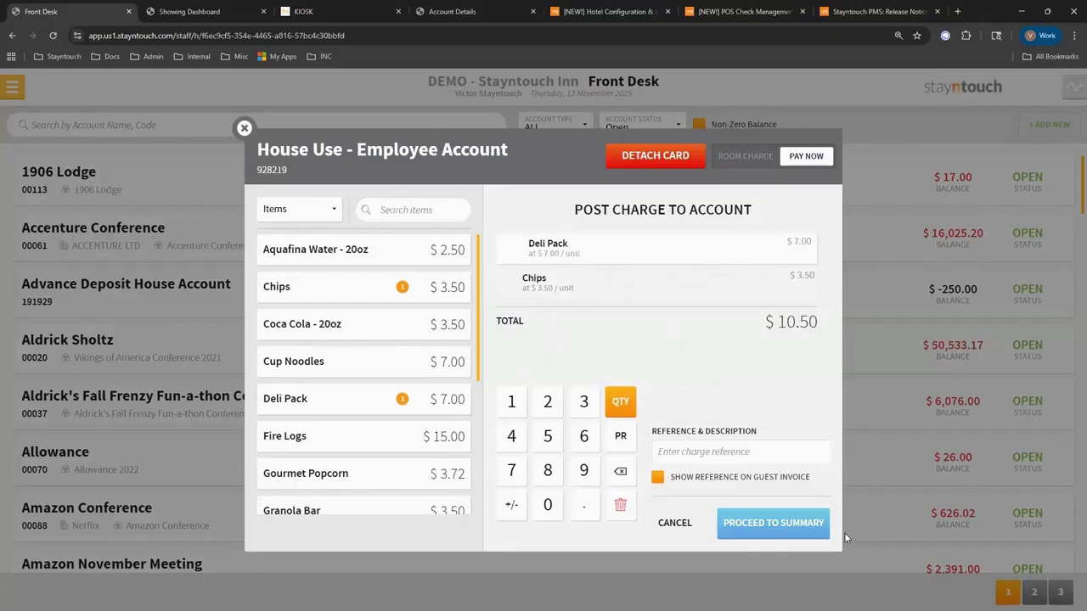
click(752, 523)
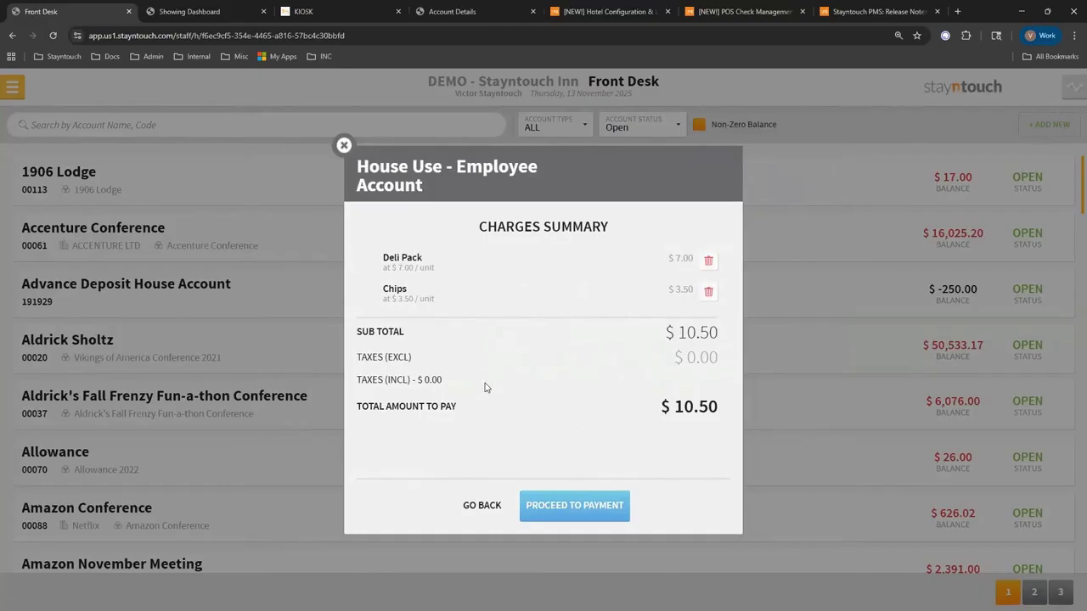
Pay the $10.50 manually with the account's saved Visa card.
click(585, 512)
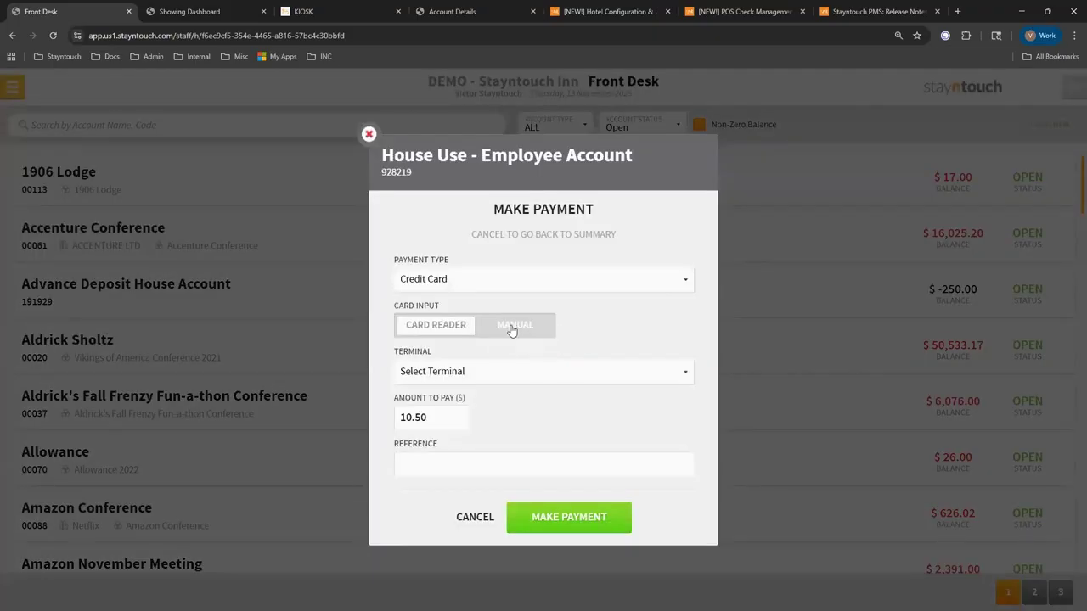
click(515, 326)
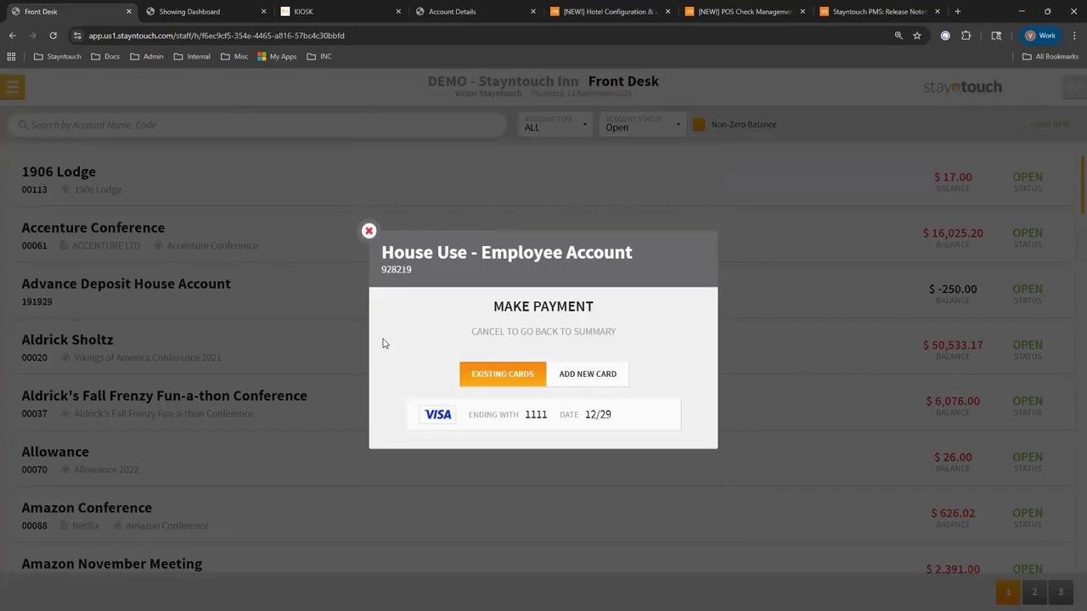
click(433, 421)
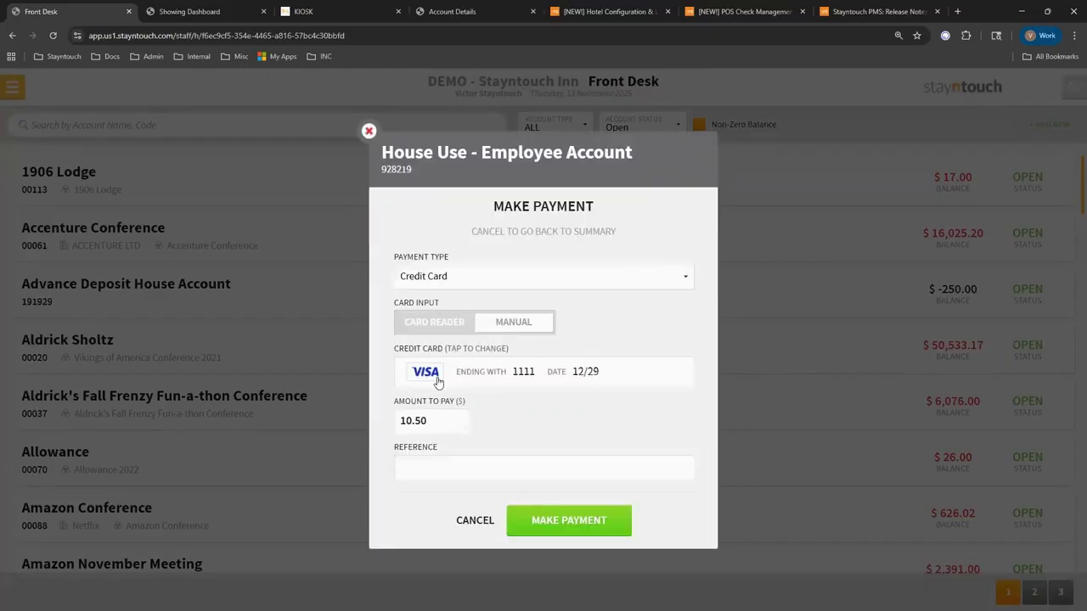
click(561, 520)
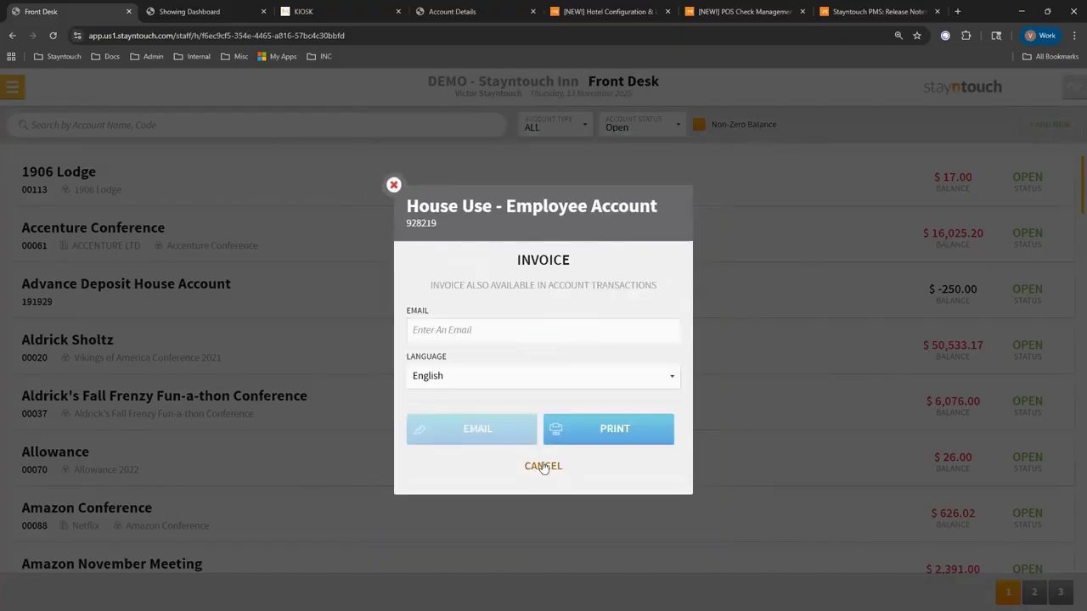
click(448, 335)
Print-preview the Deli Pack and Chips invoice, zoom in, then close the preview.
click(632, 431)
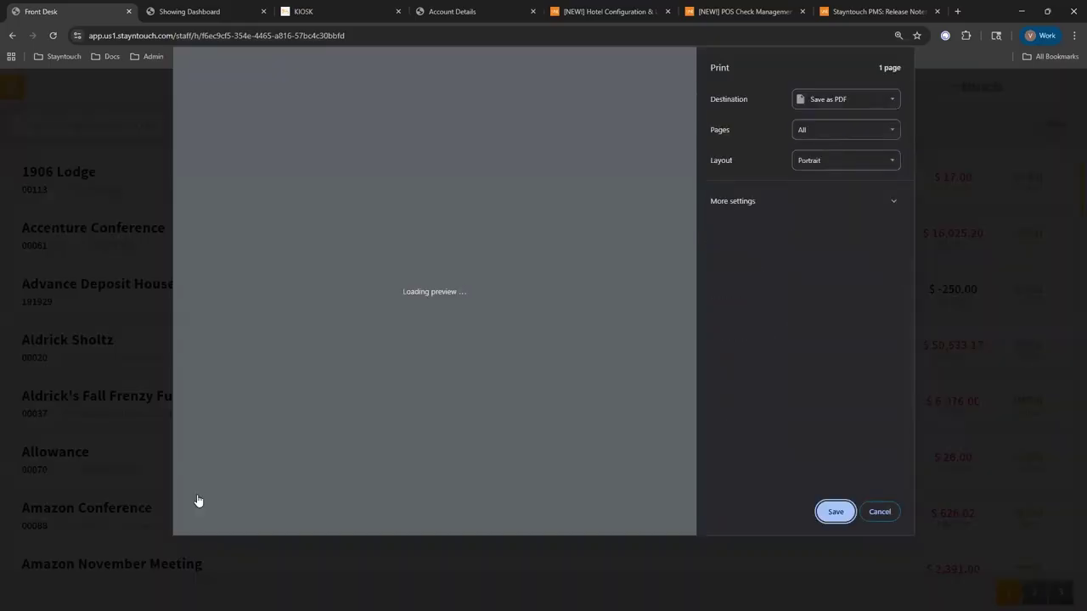
click(205, 475)
click(205, 481)
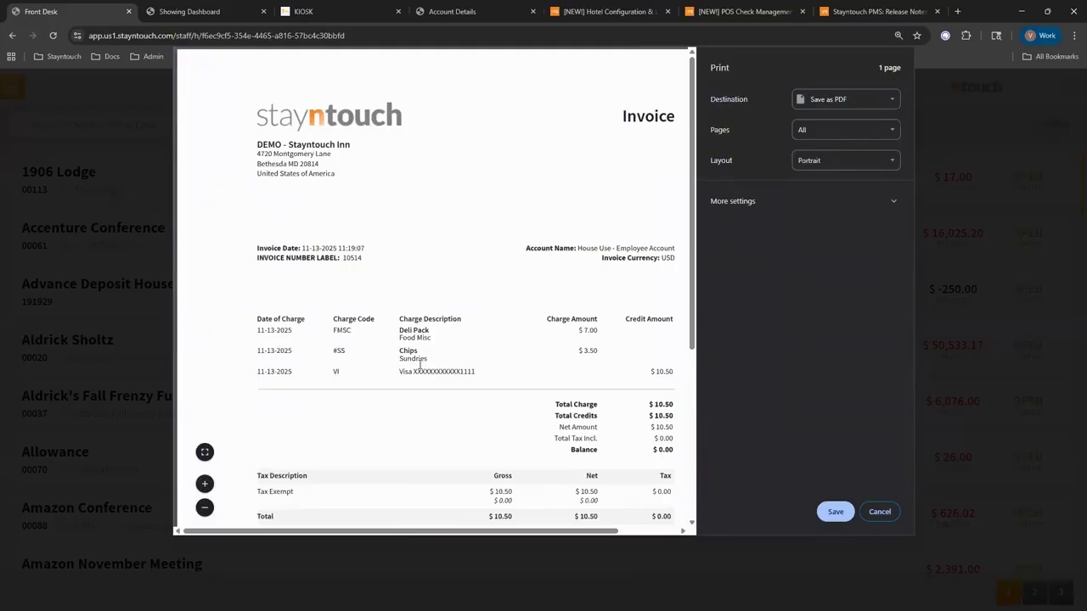
drag(547, 533, 563, 533)
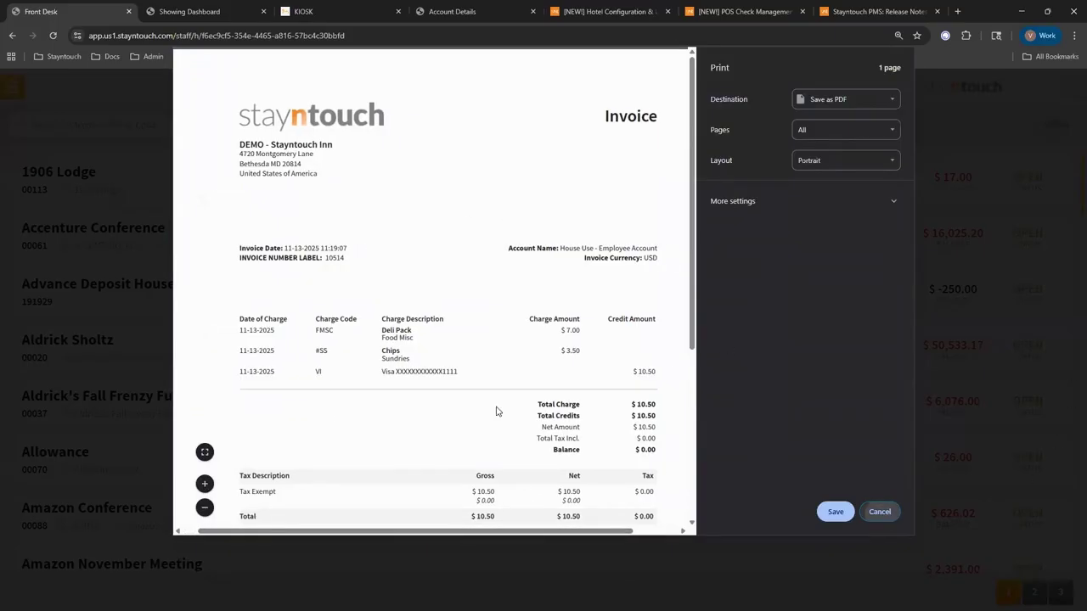
key(Escape)
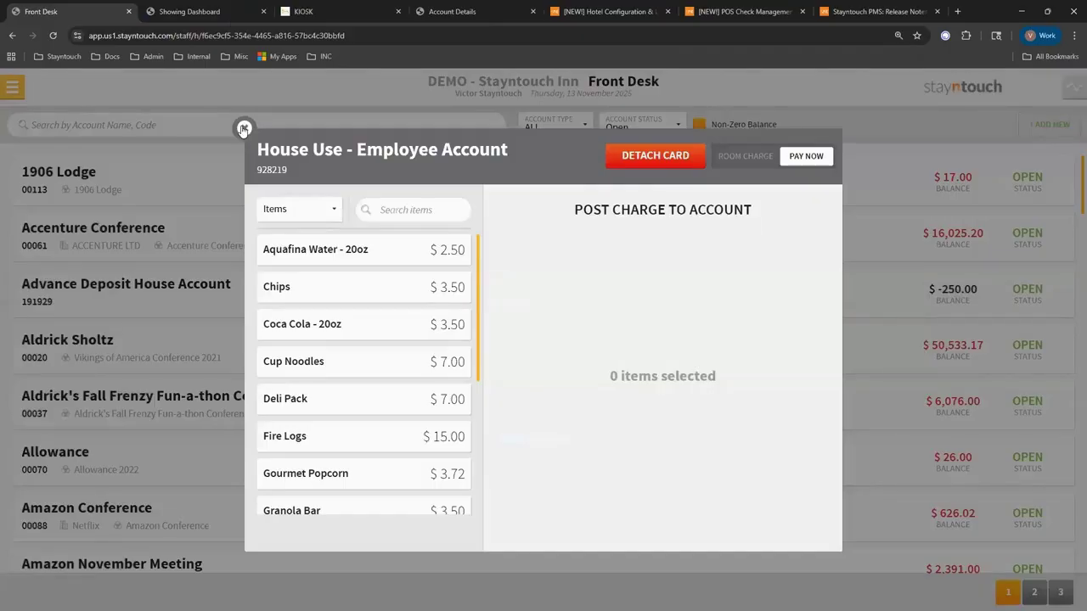
Filter accounts to PASSERBY including zero balances, and open House Use - Employee Account's transactions.
click(244, 129)
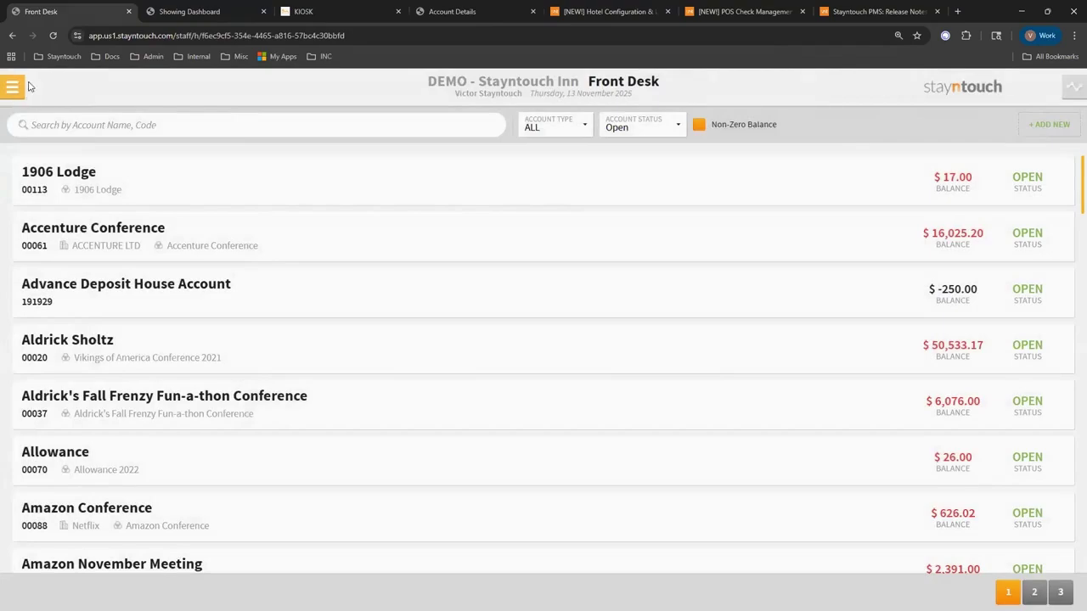
click(12, 88)
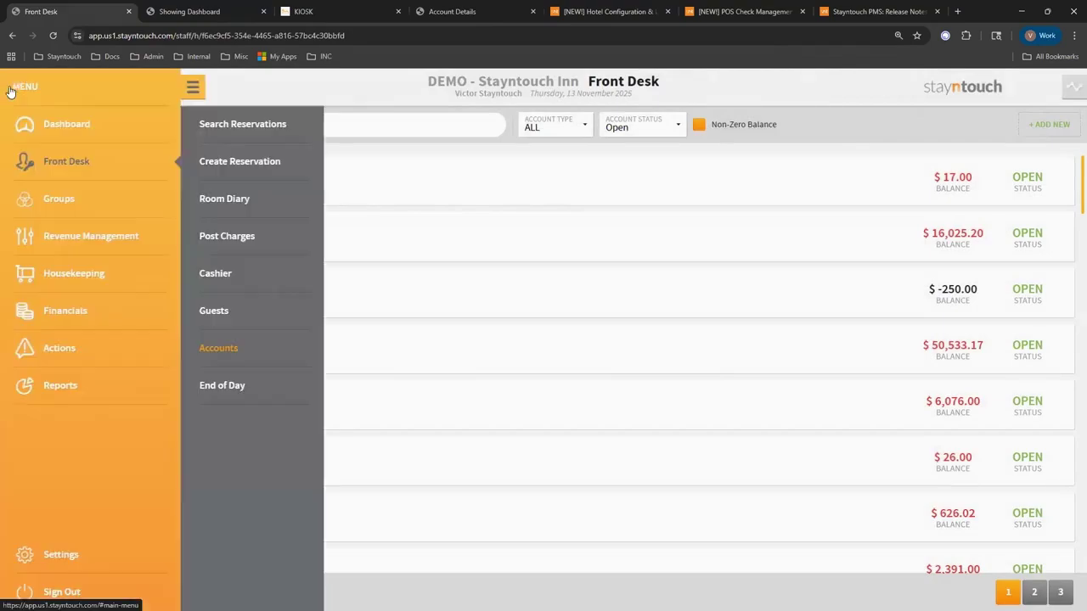
click(217, 358)
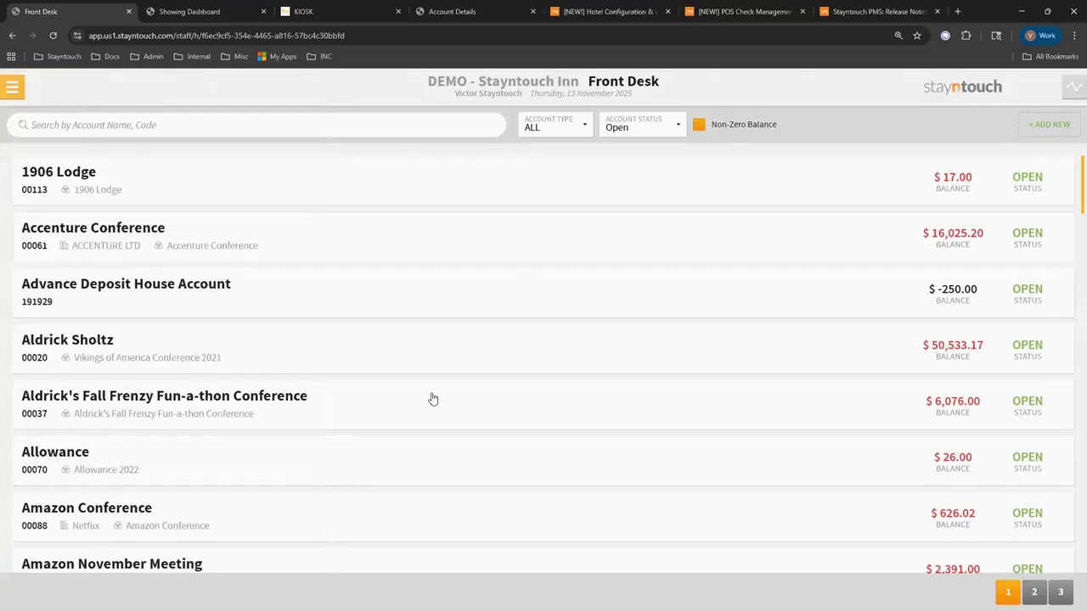
click(578, 131)
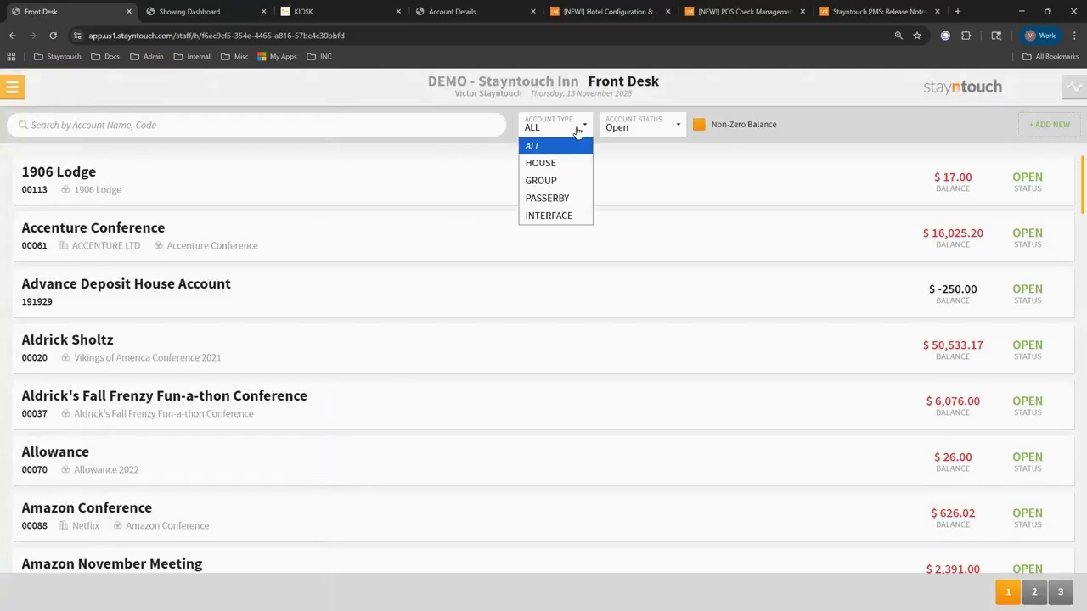
click(557, 198)
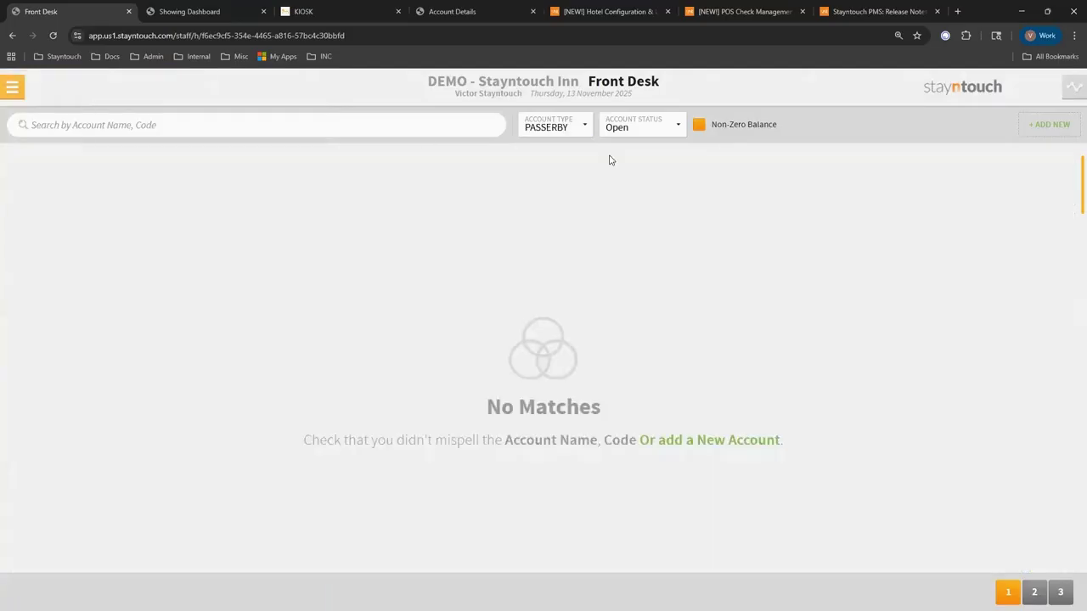
click(709, 129)
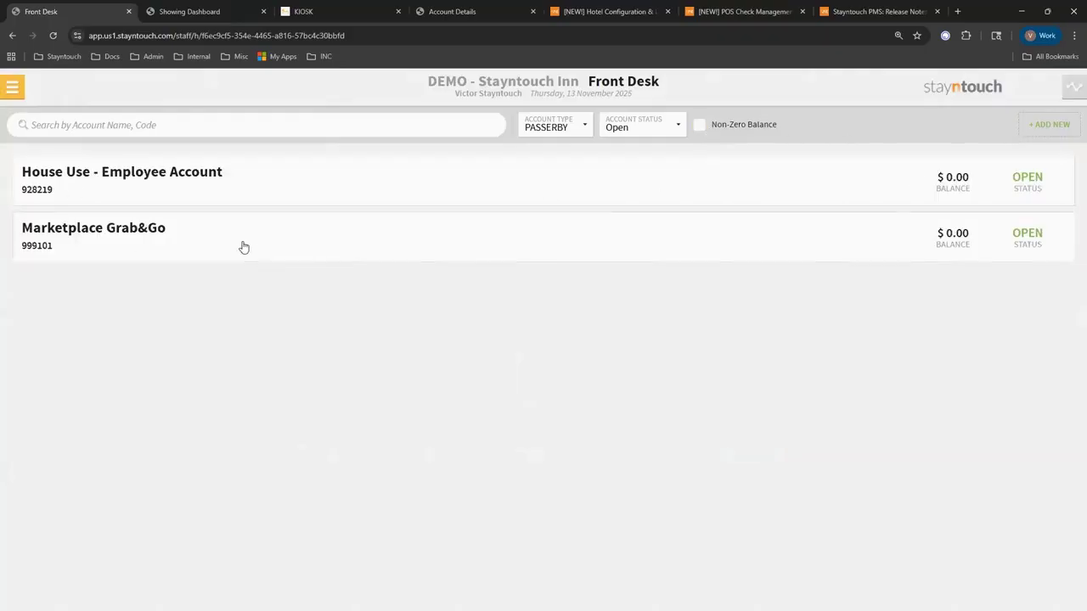
click(126, 202)
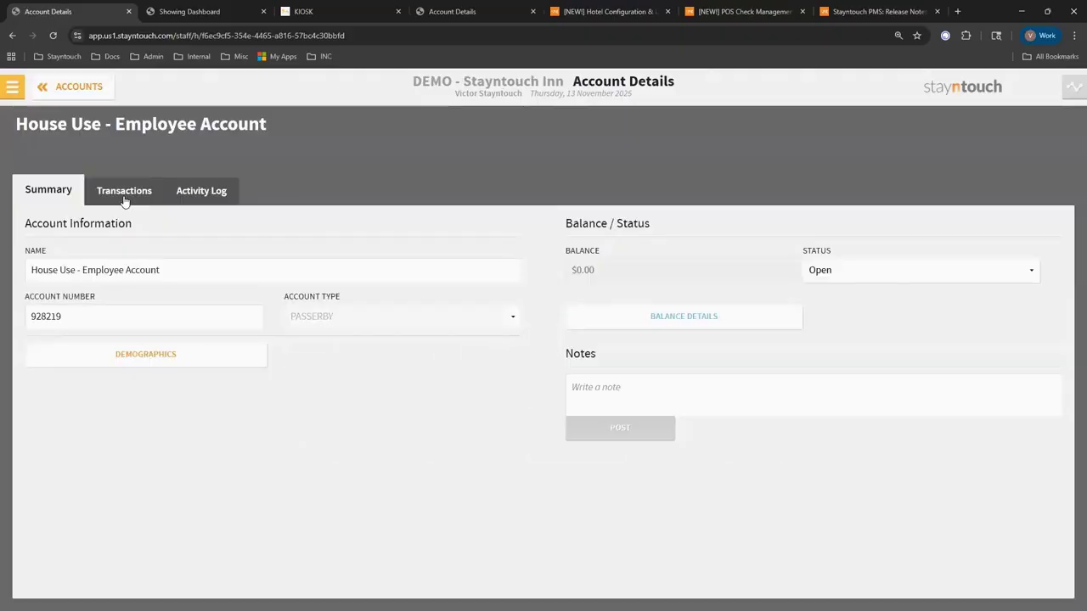
click(124, 194)
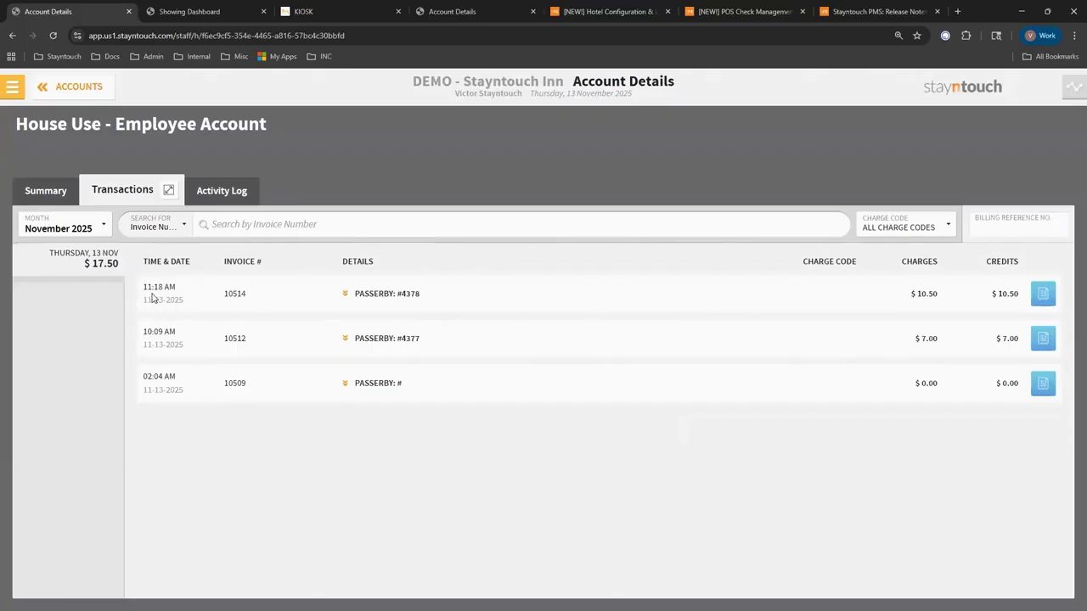
Expand invoice 10514 to show its Food Misc, Sundries and Visa credit lines.
click(346, 295)
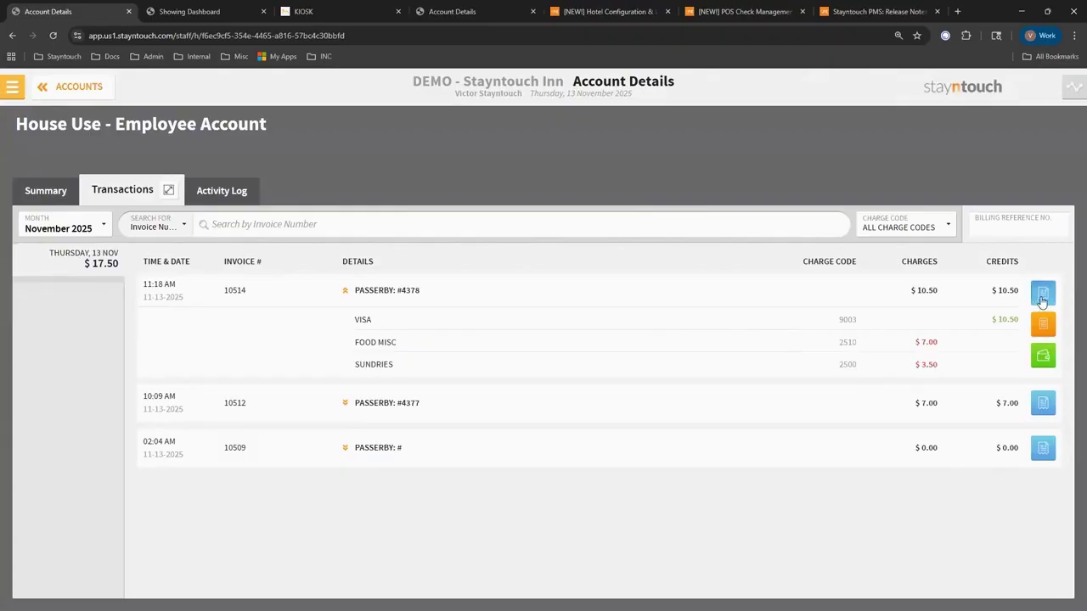
click(1043, 293)
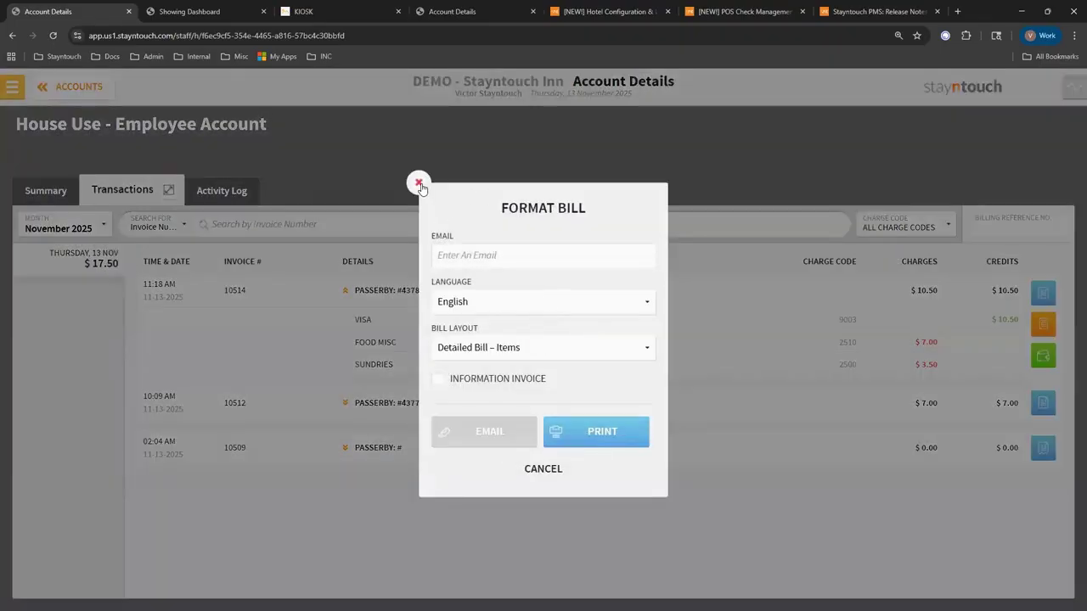
click(776, 371)
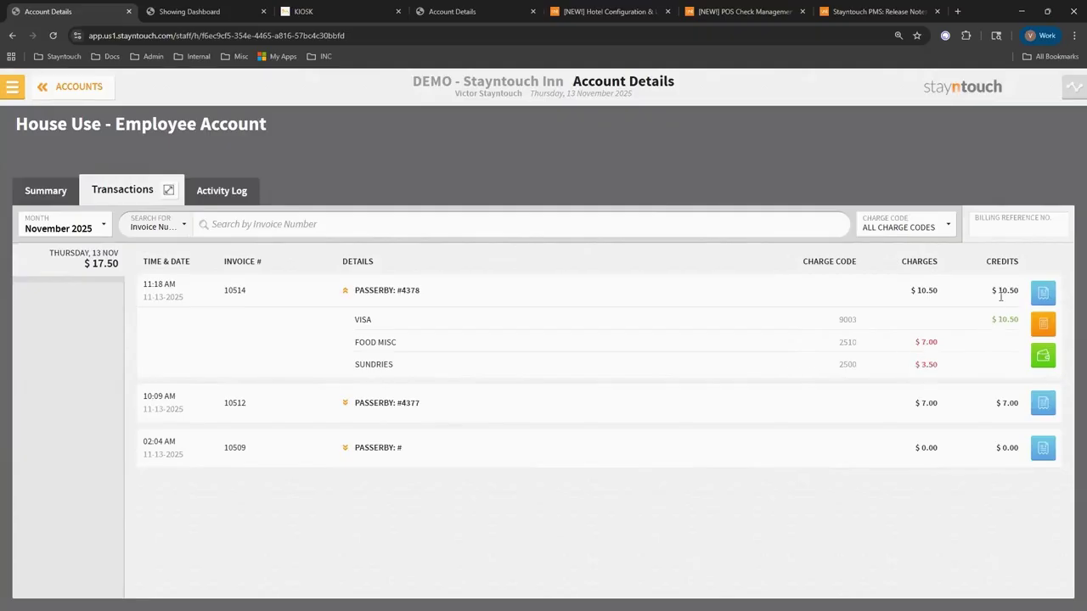
Post a negative Sundries charge to invoice 10514 with reason Guest Service Recovery.
click(1045, 329)
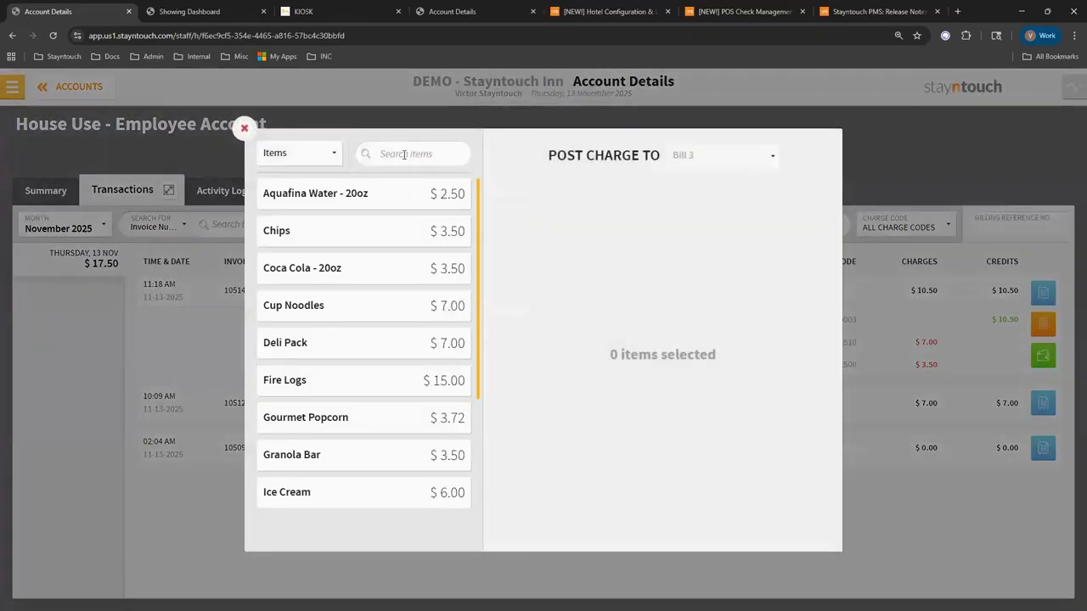
click(404, 154)
text(sundri)
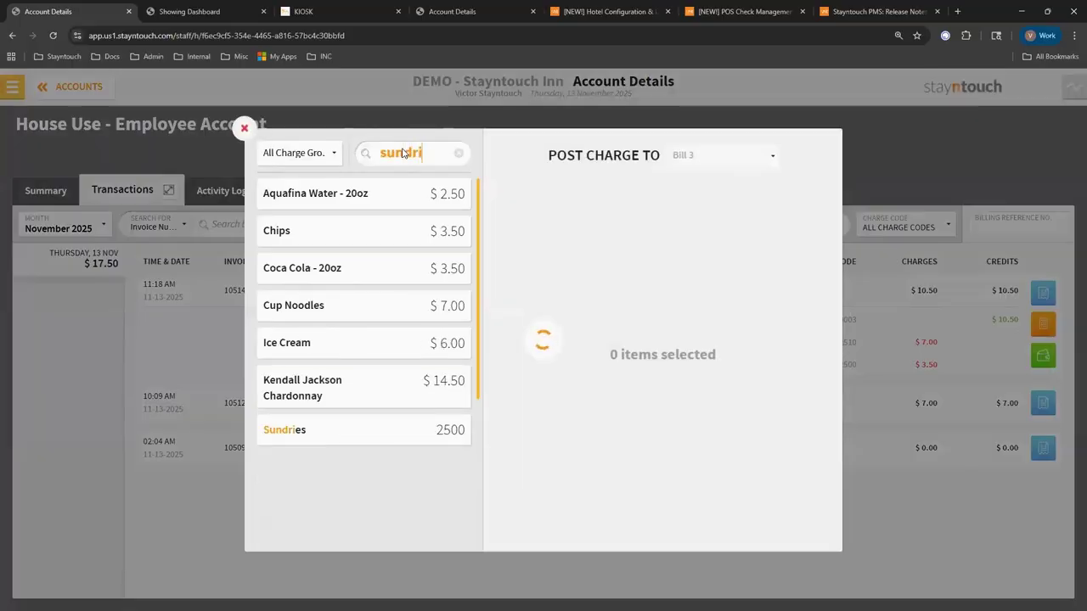
click(333, 481)
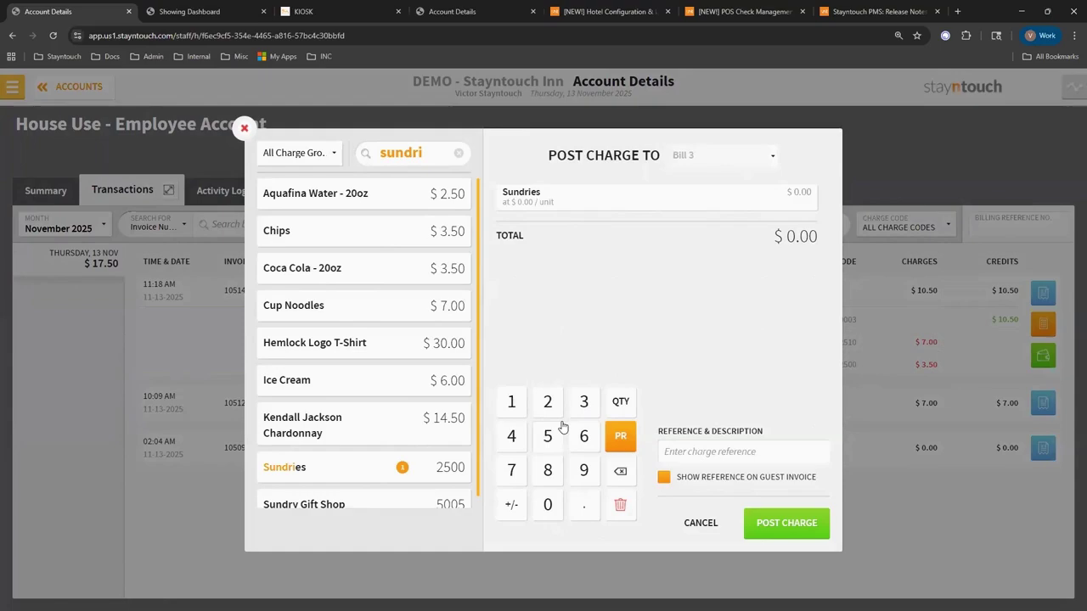
click(511, 504)
click(745, 411)
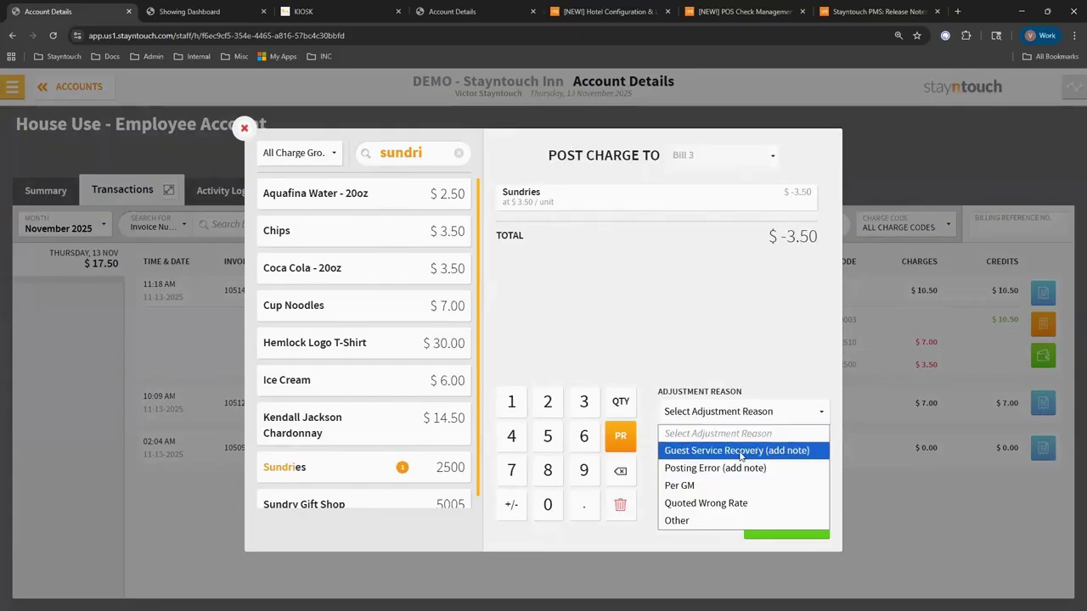
click(739, 451)
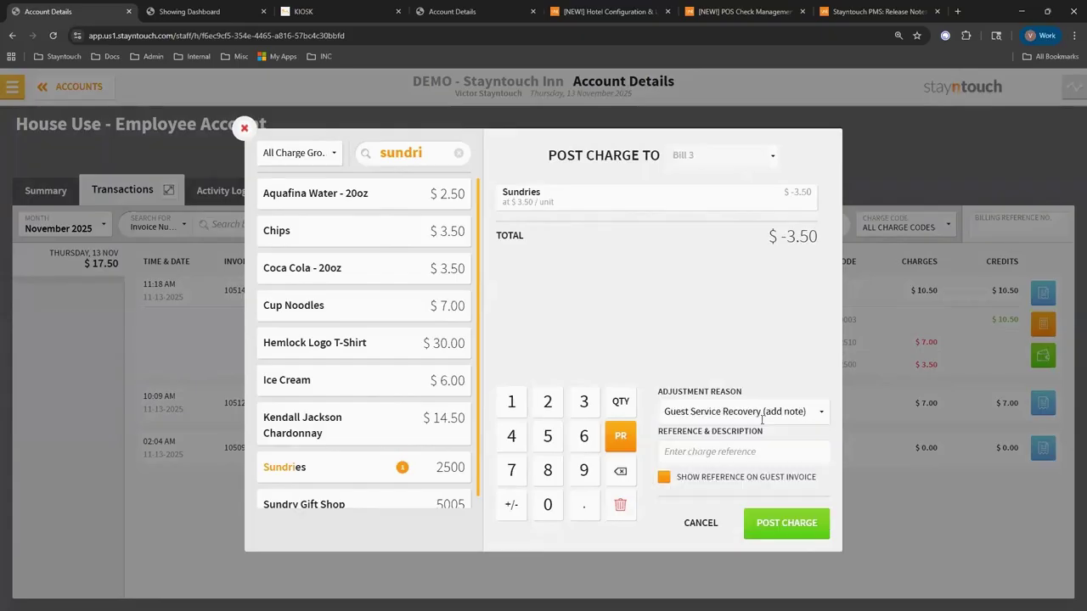
click(798, 523)
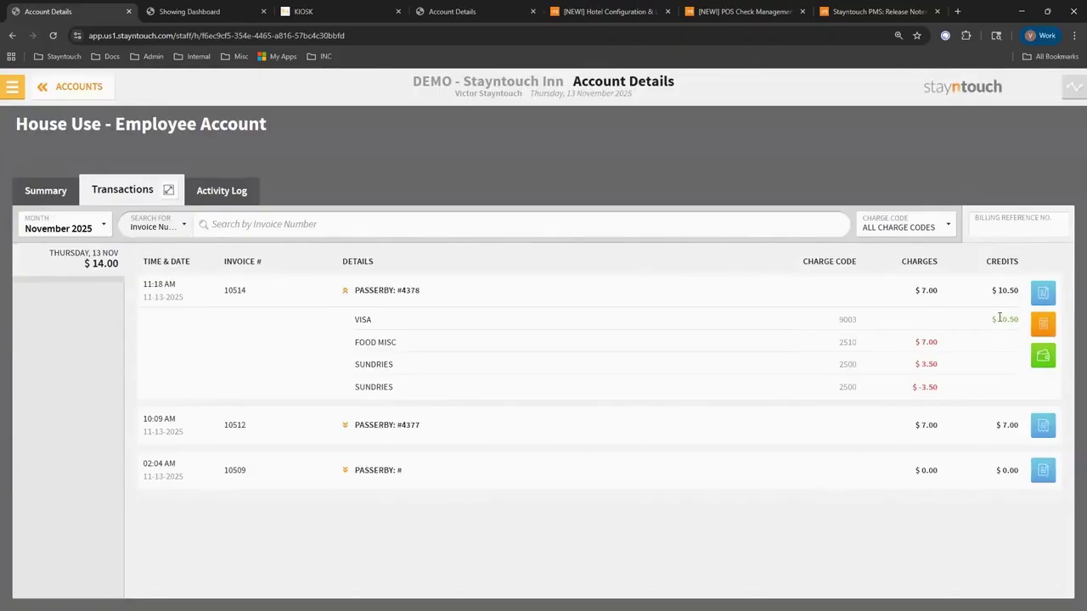
Refund $3.50 by Credit Card to the saved Visa on invoice 10514 and close the confirmation.
click(1043, 356)
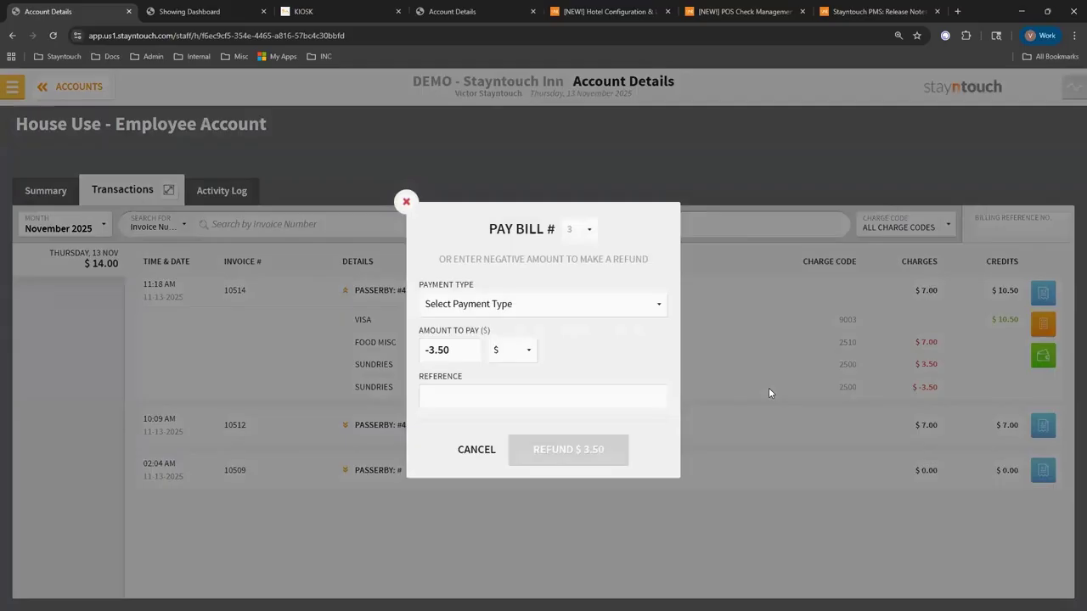
click(591, 304)
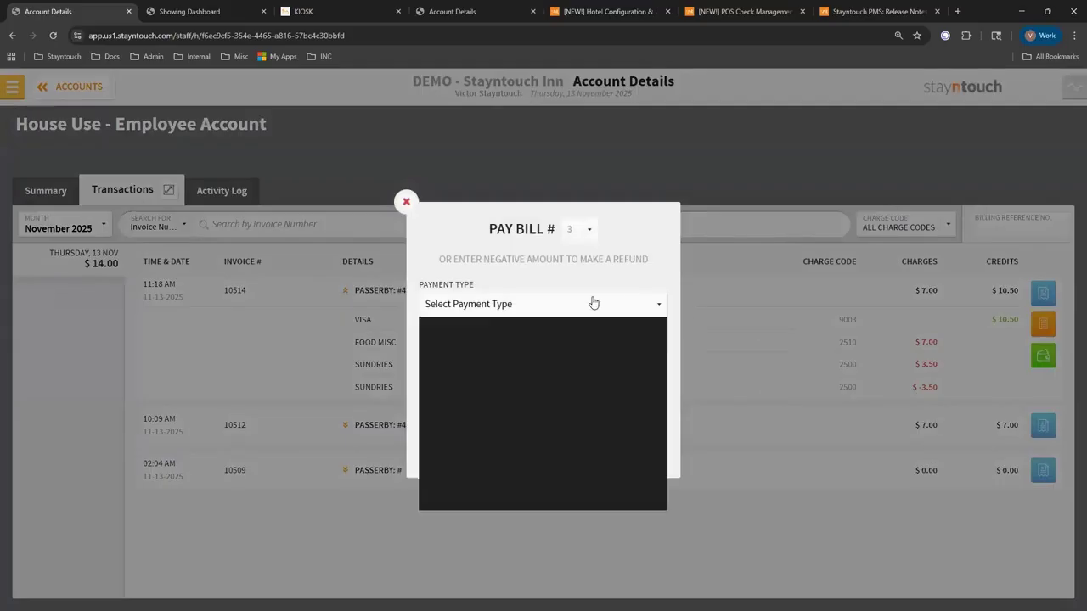
click(504, 414)
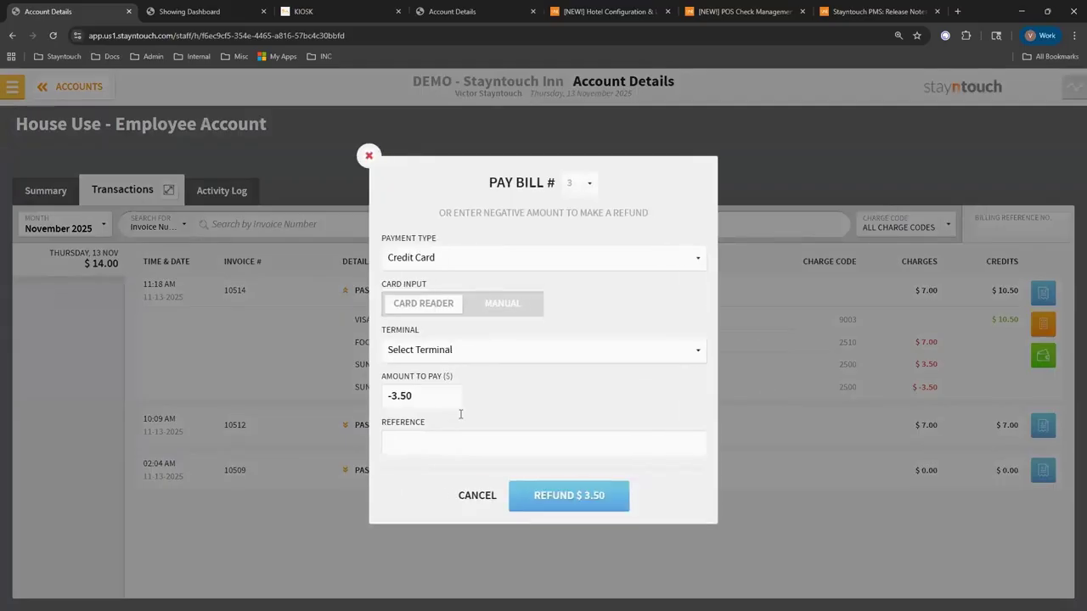
click(526, 305)
click(510, 393)
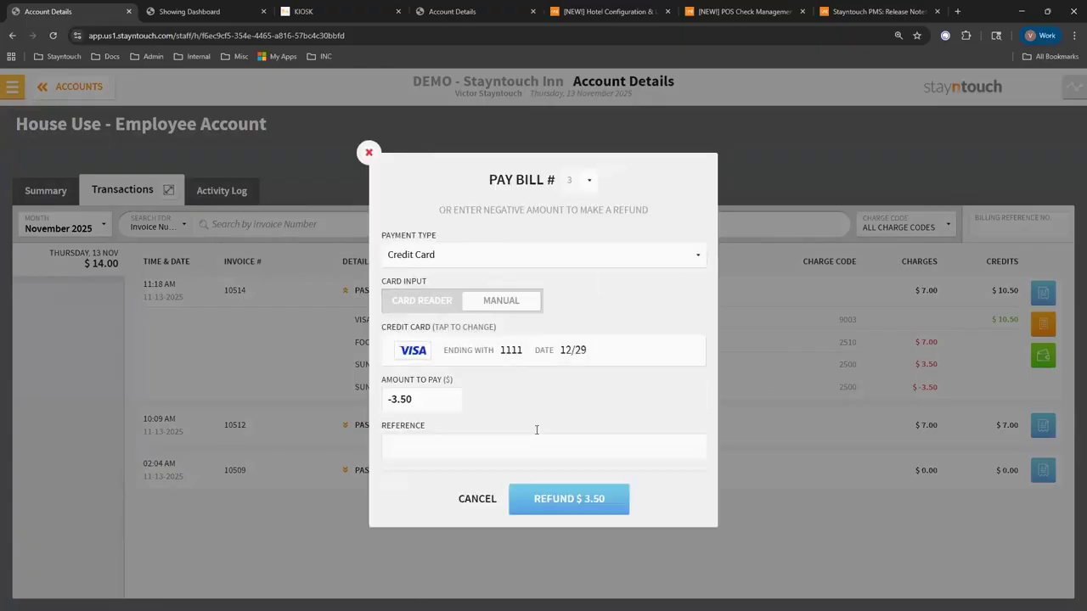
click(547, 504)
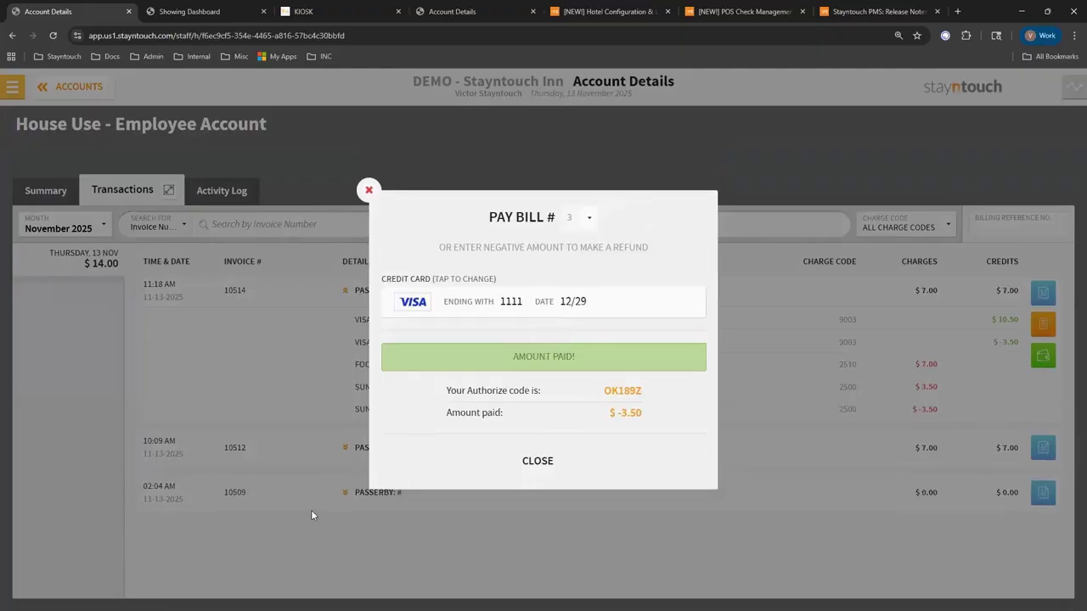
click(540, 461)
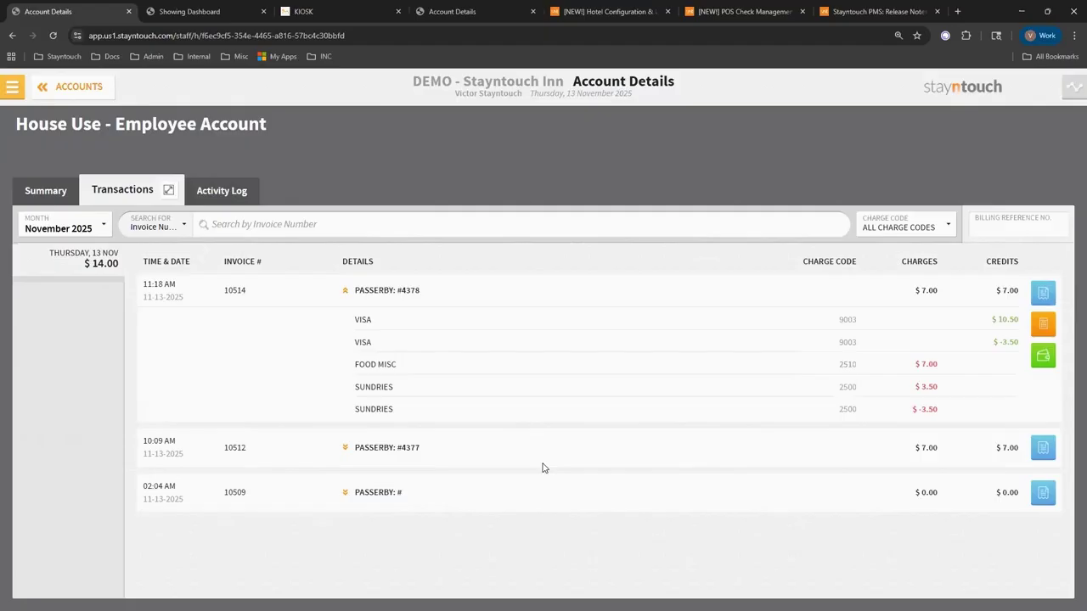
Start a new charge posting from the menu, leaving the charge group on Items.
click(12, 86)
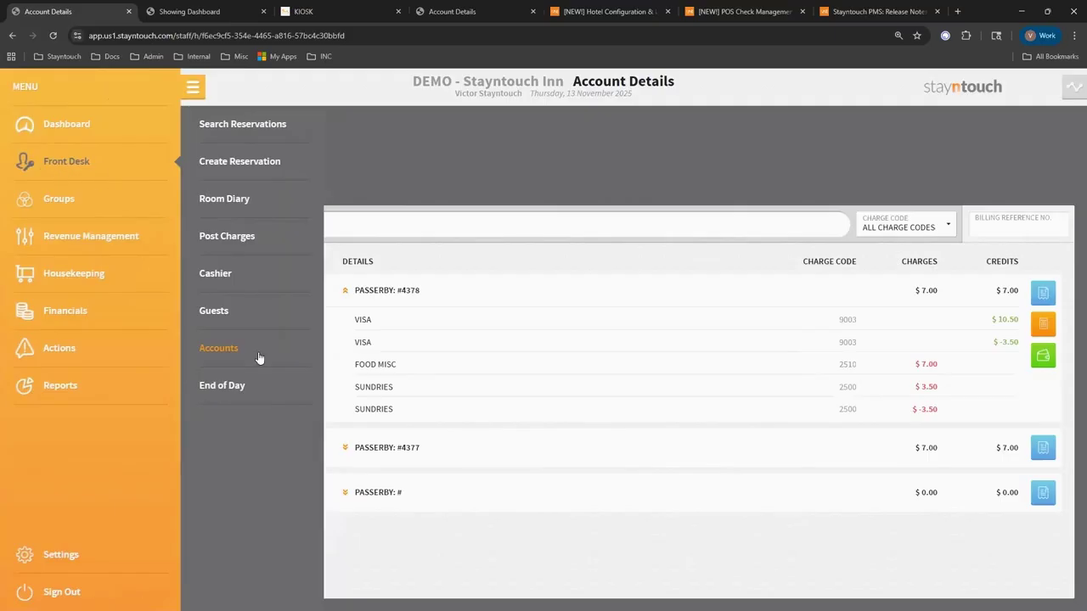
click(226, 237)
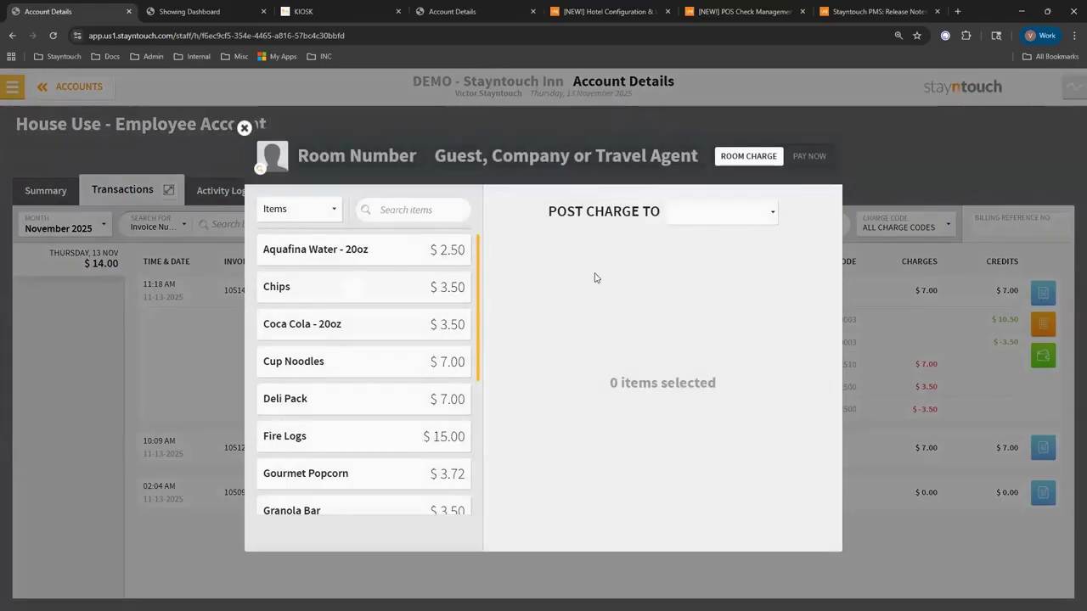
click(296, 213)
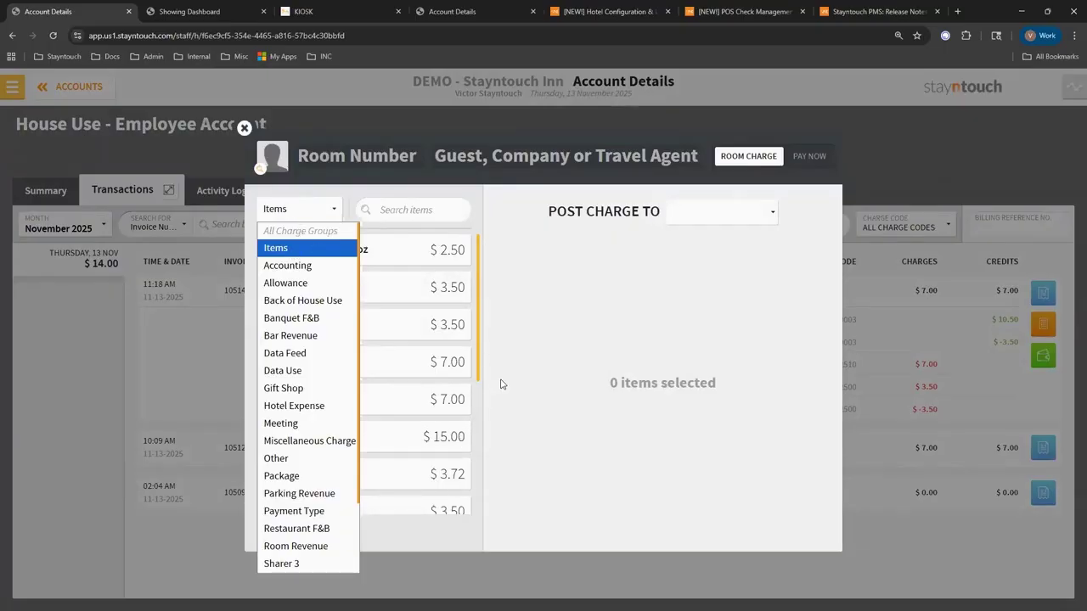
click(287, 252)
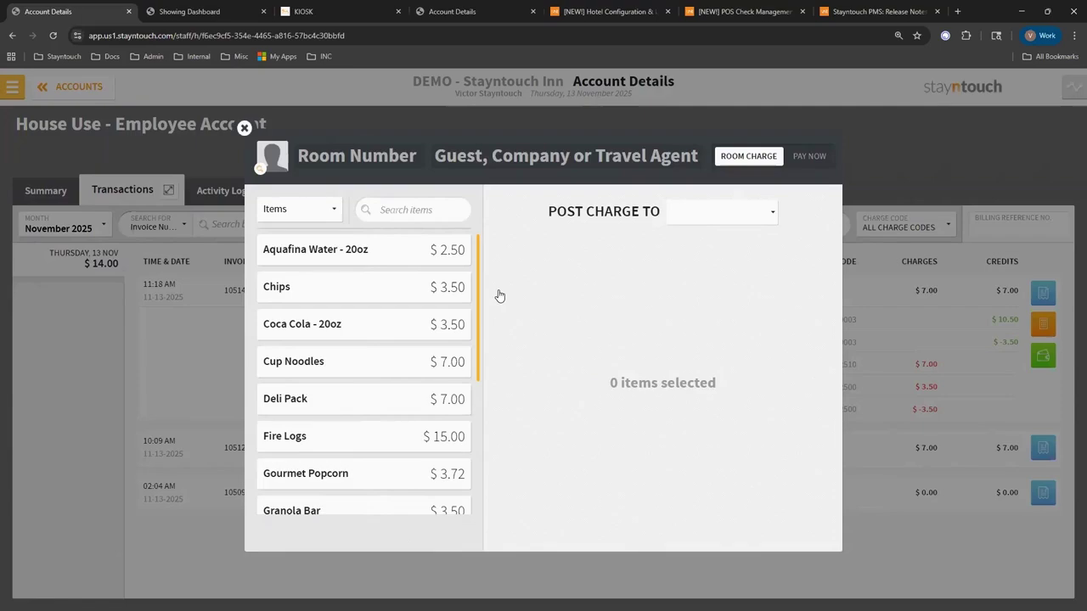
click(302, 214)
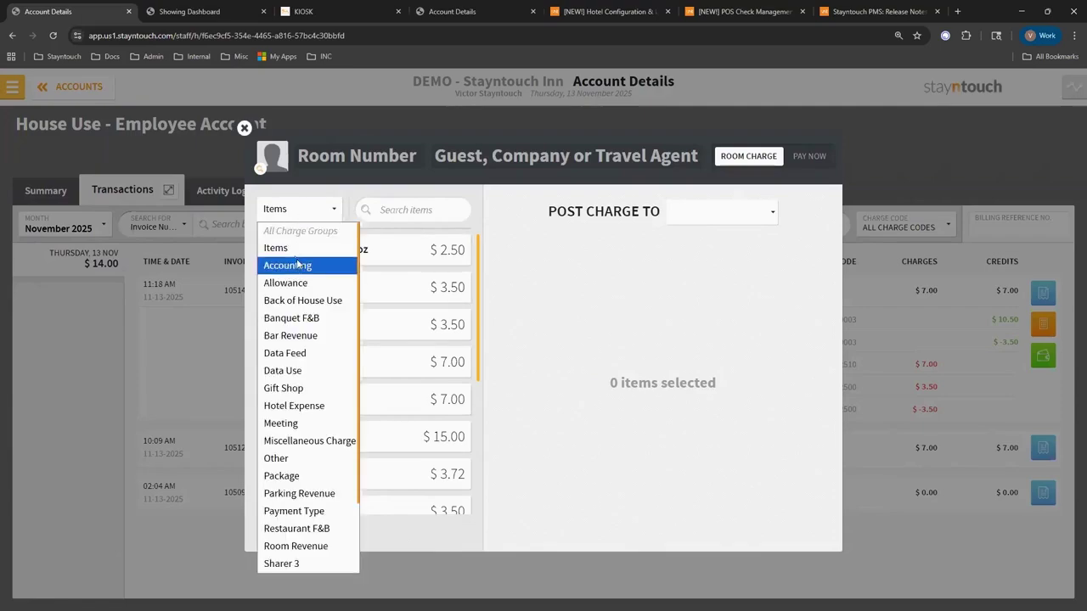
scroll(306, 475, down, 4)
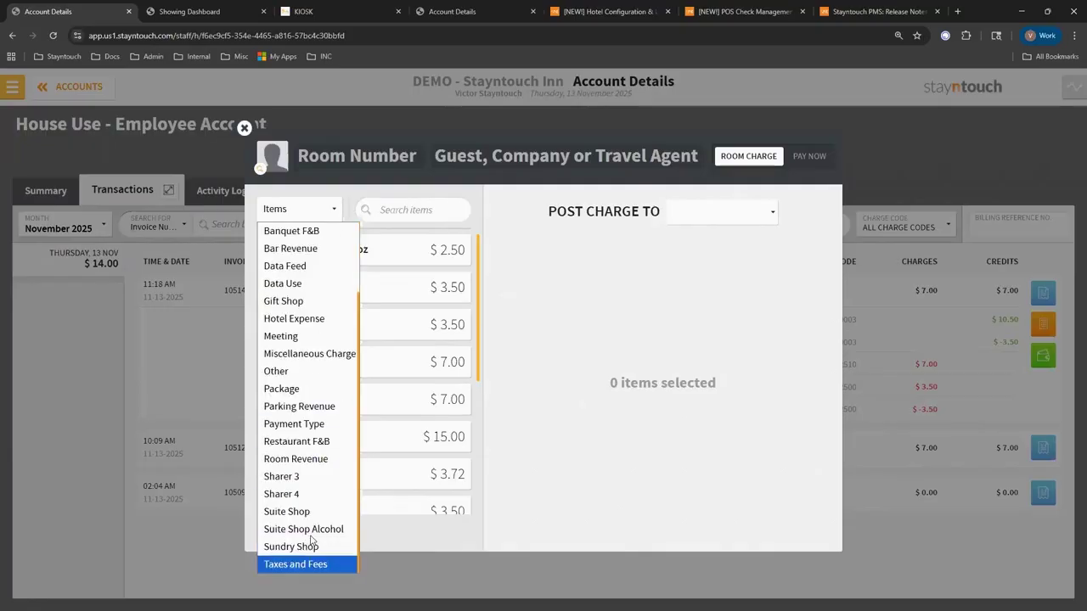
scroll(316, 302, up, 4)
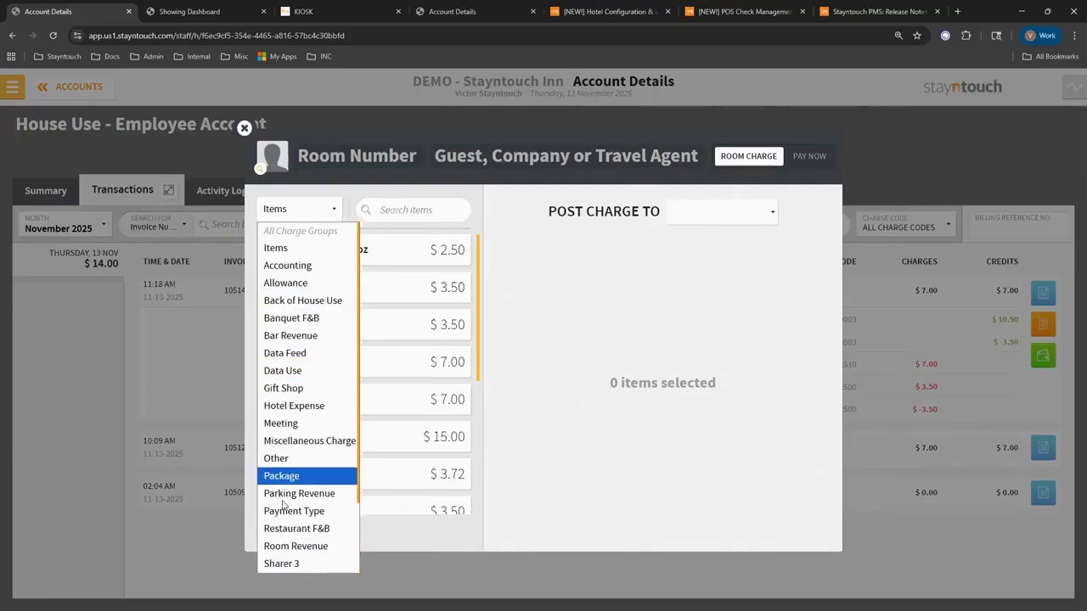
scroll(290, 551, down, 3)
scroll(291, 551, up, 3)
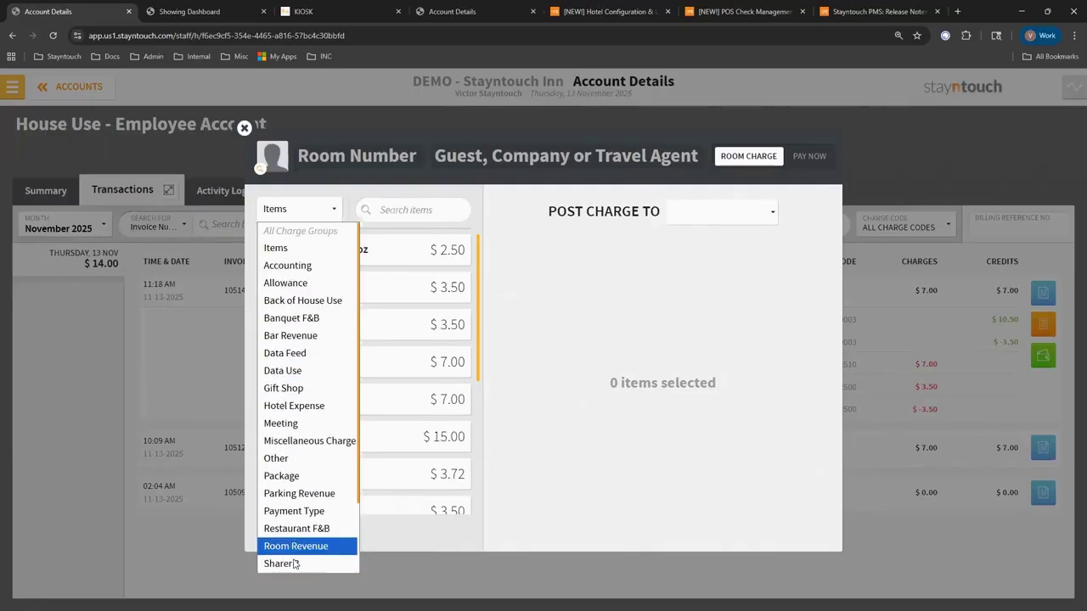
click(282, 249)
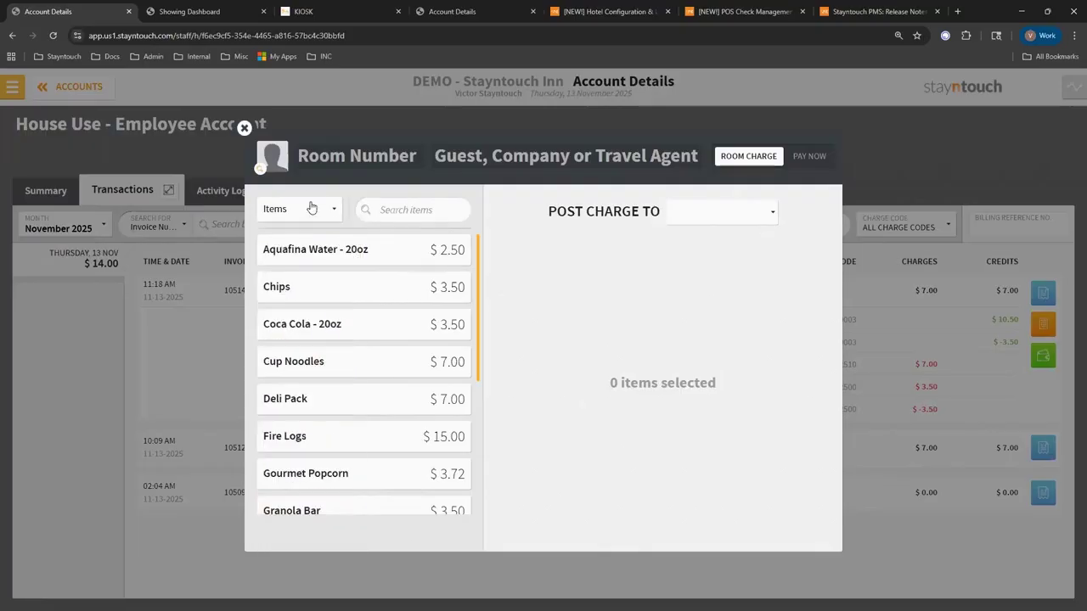
Close the charge window and open Aquafina Water - 20oz under Settings > Financials > Items.
click(244, 128)
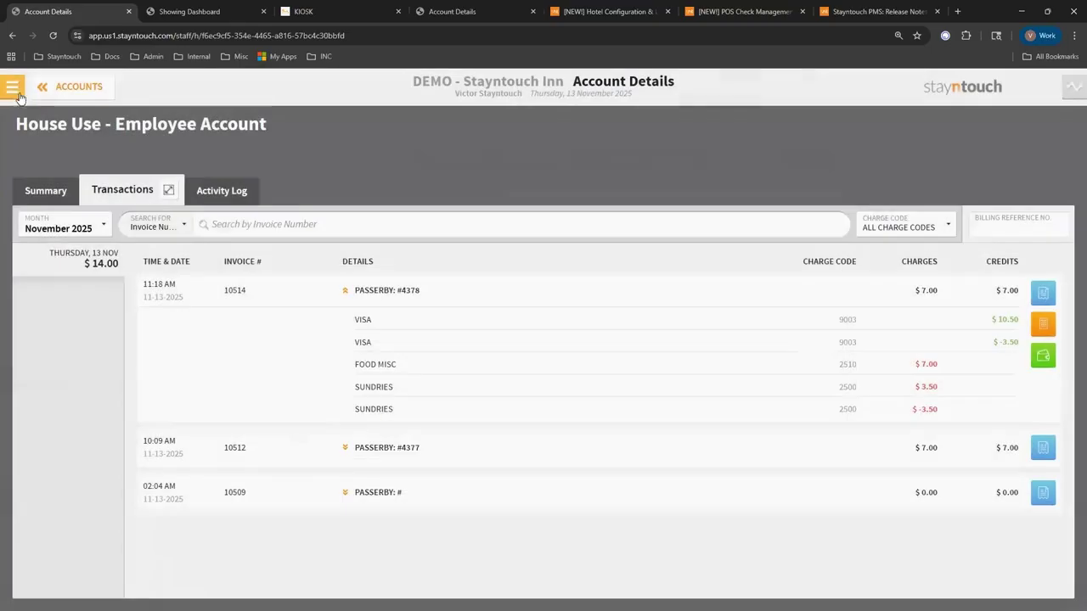
click(12, 87)
click(127, 554)
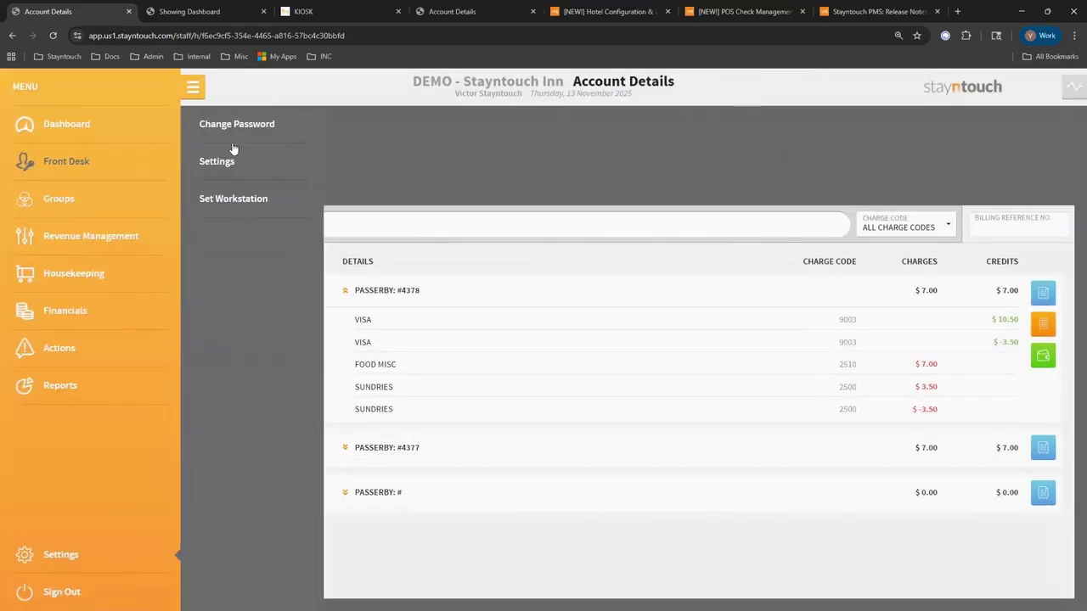
click(231, 161)
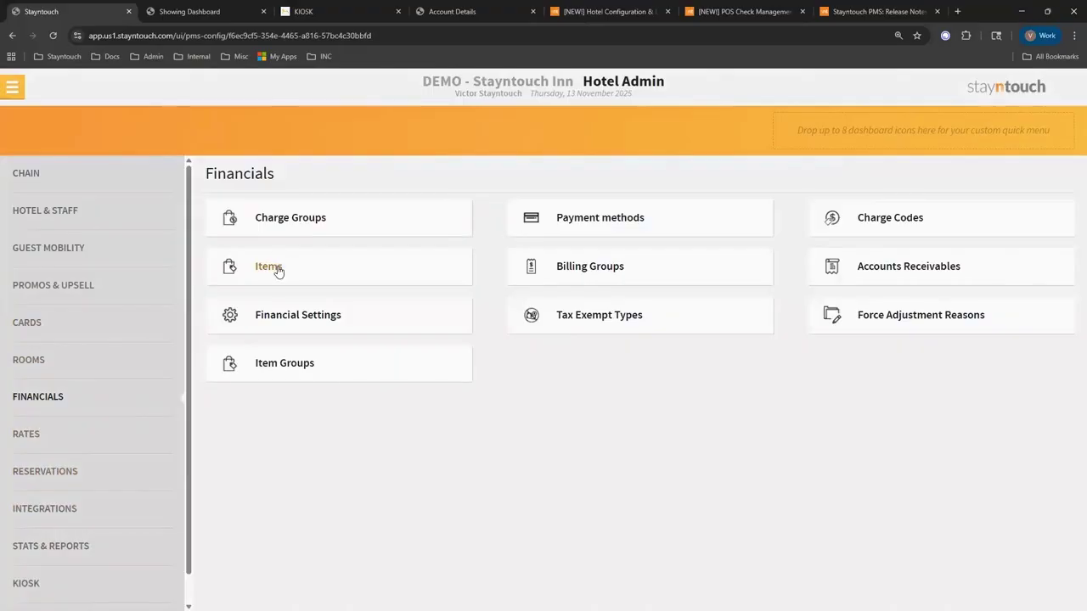
click(268, 268)
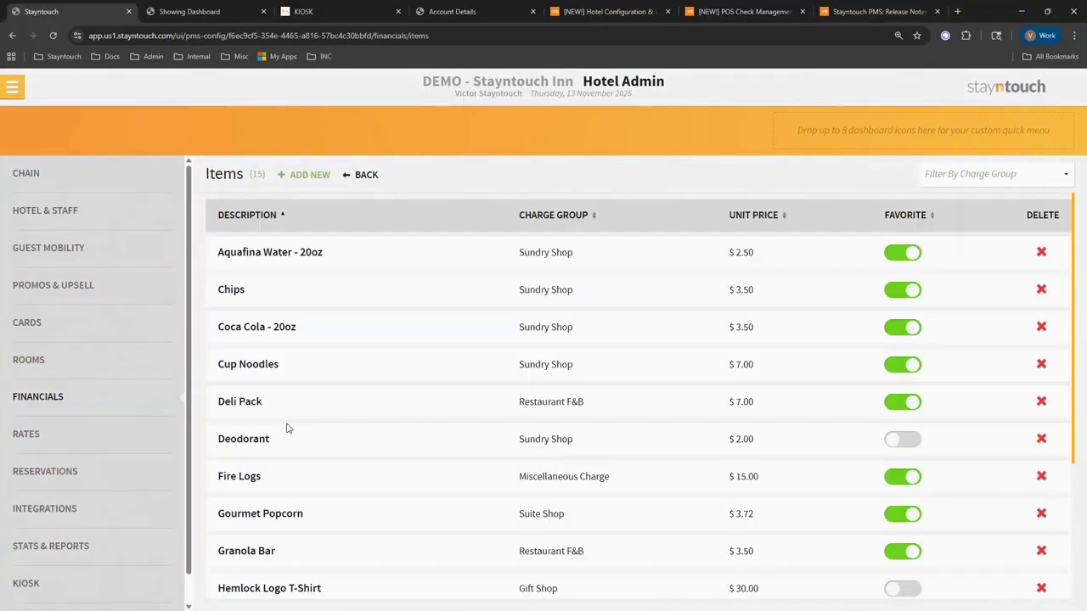
click(249, 254)
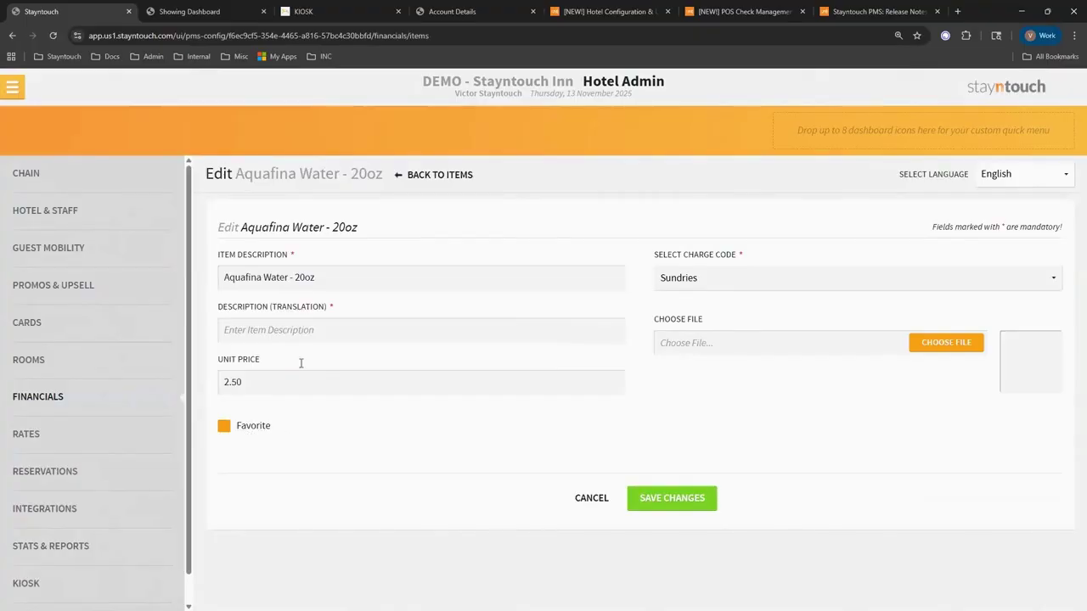
click(12, 87)
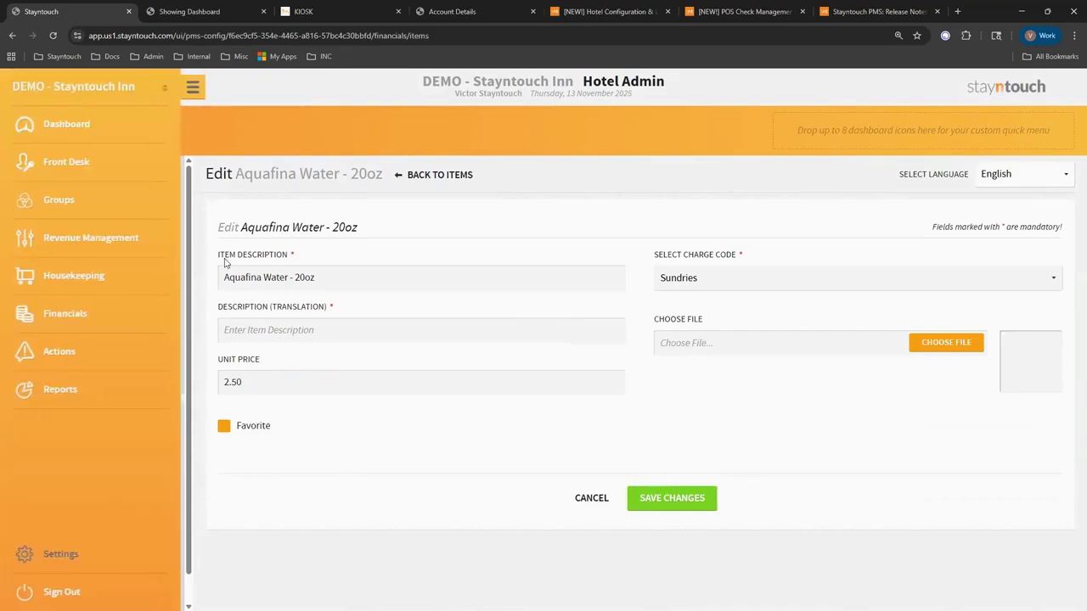
Open Front Desk > Post Charges, then close the Post Charge window to reach the Manager Dashboard.
click(94, 163)
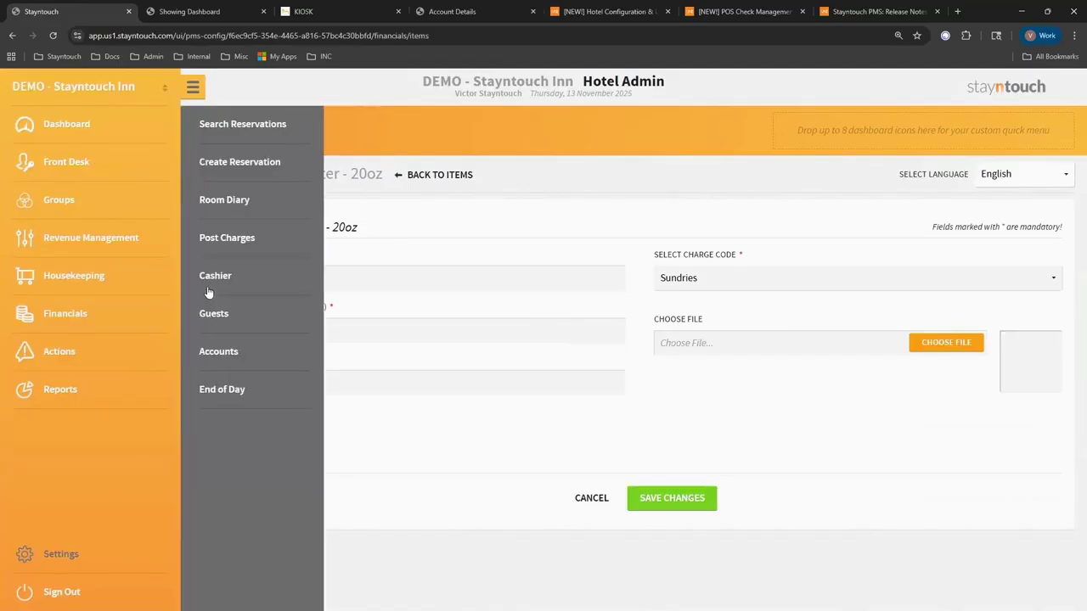
click(213, 244)
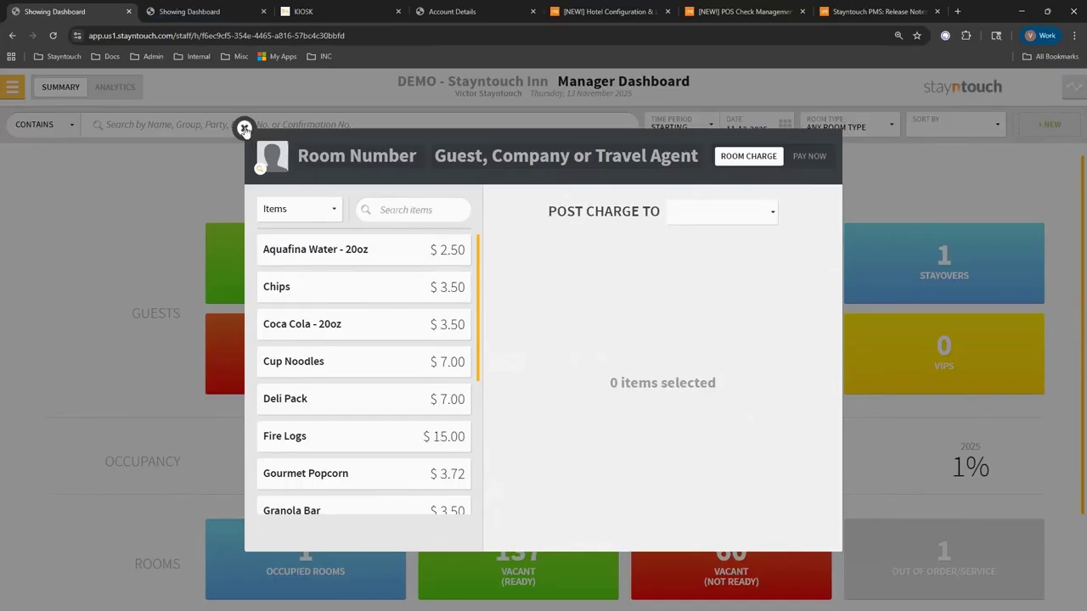
click(13, 86)
click(14, 85)
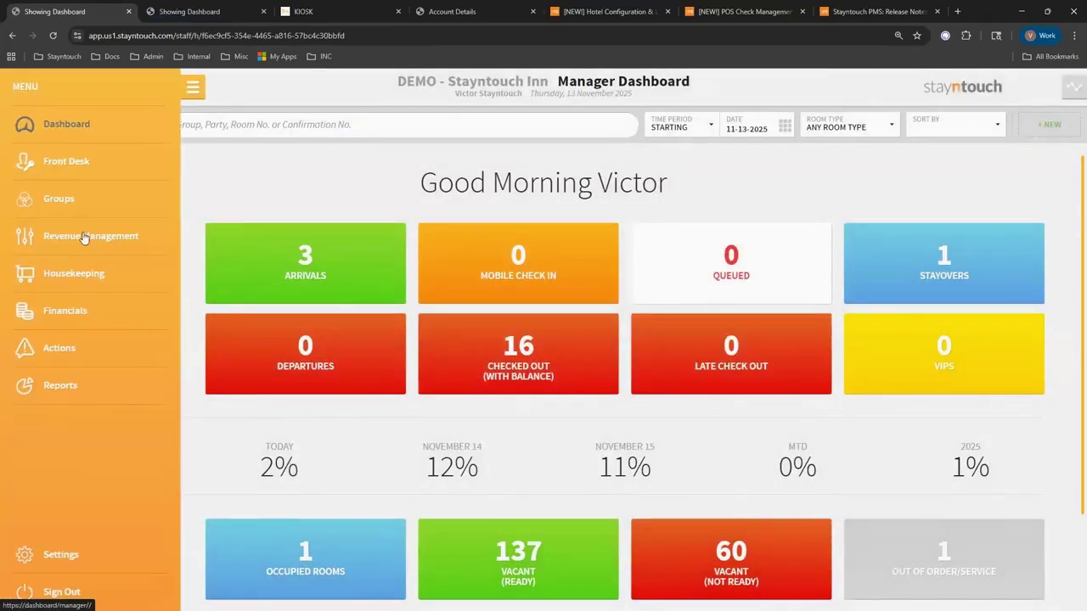
Filter Accounts to PASSERBY with zero balances included and open House Use - Employee Account transactions.
click(74, 169)
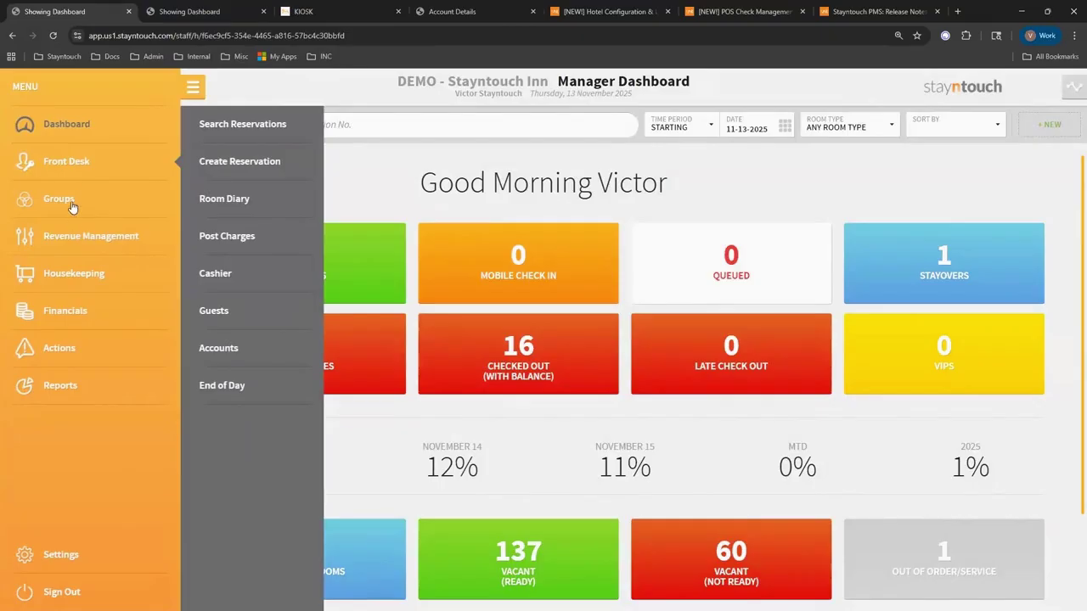
click(216, 345)
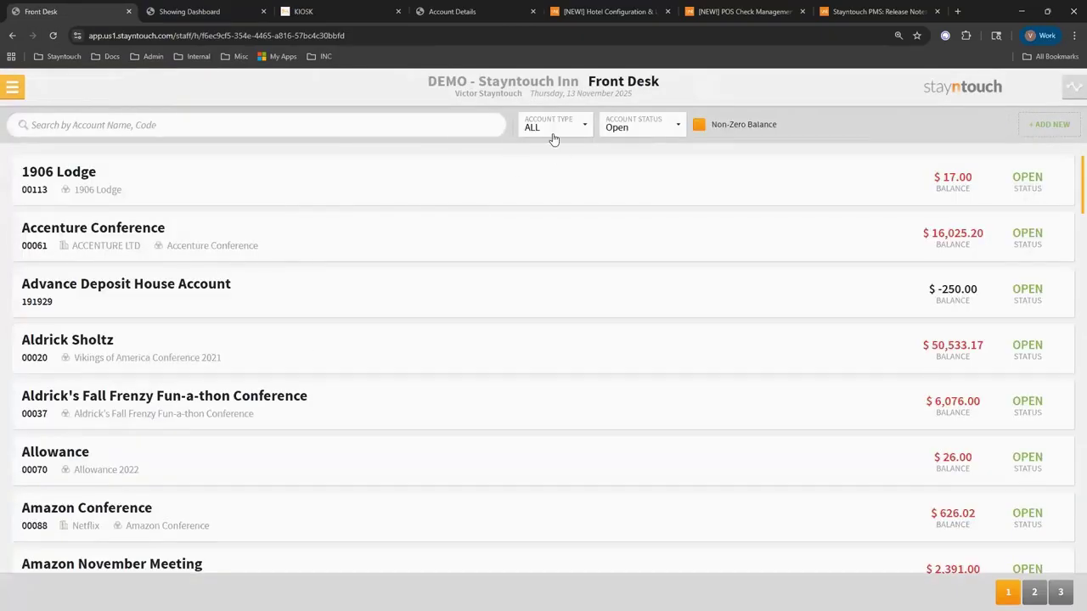
click(572, 125)
click(552, 196)
click(726, 125)
click(139, 192)
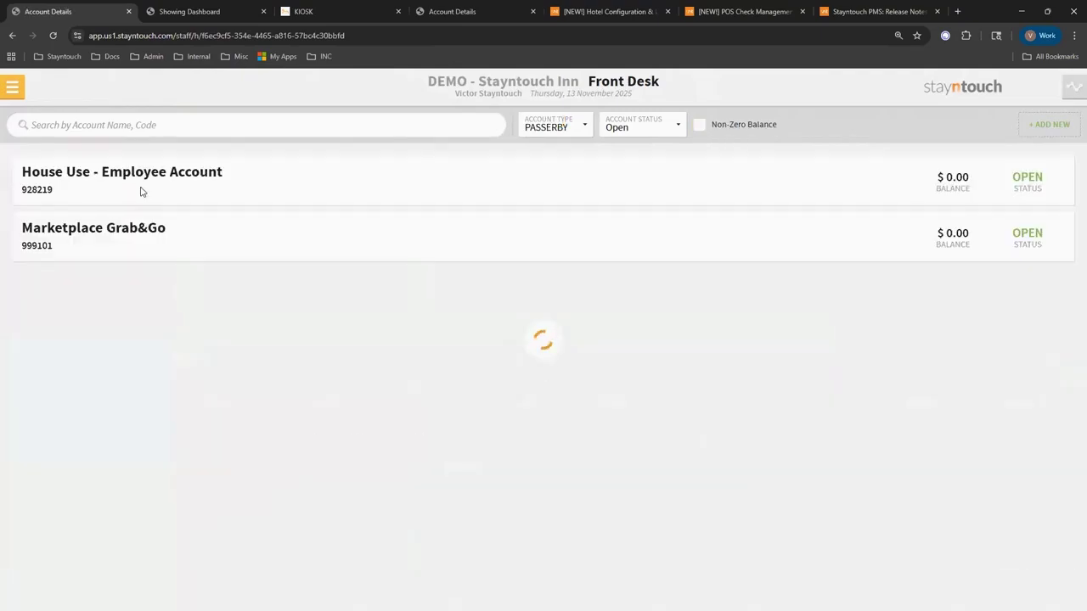
click(142, 191)
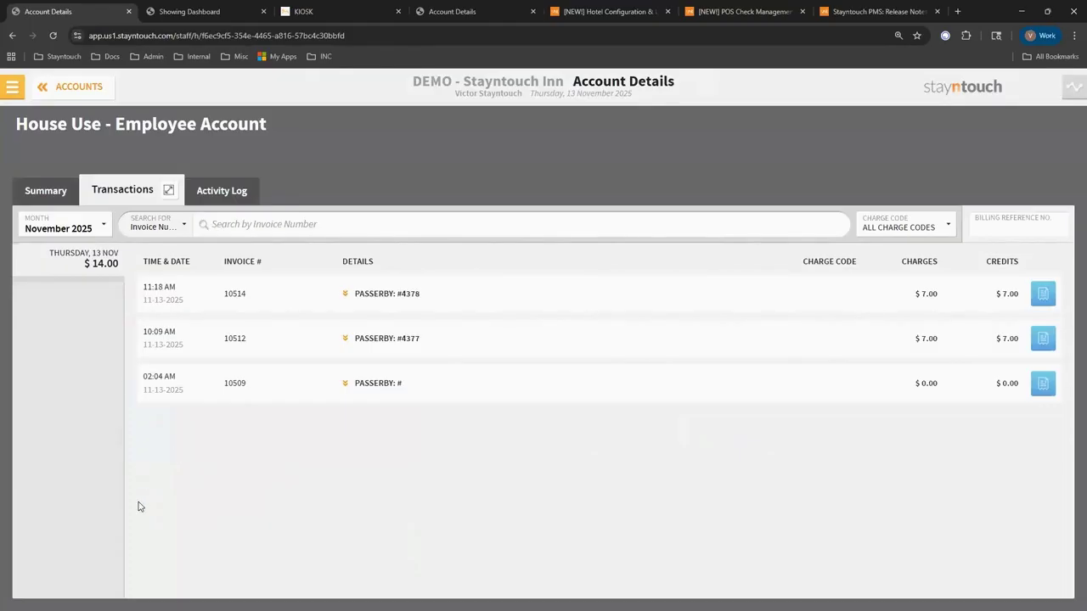
click(71, 225)
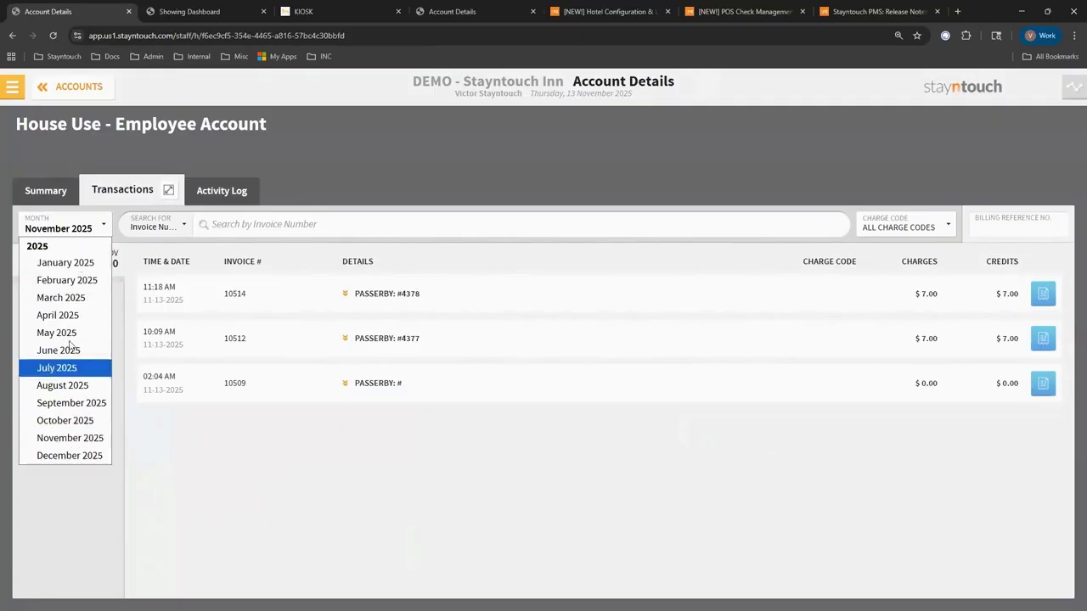
click(189, 520)
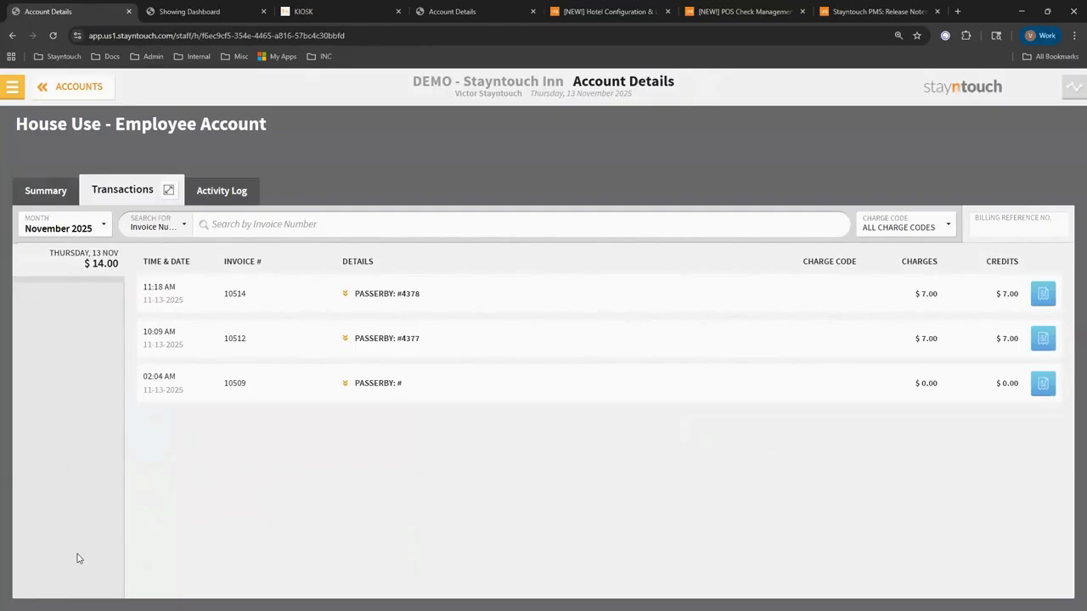
click(79, 230)
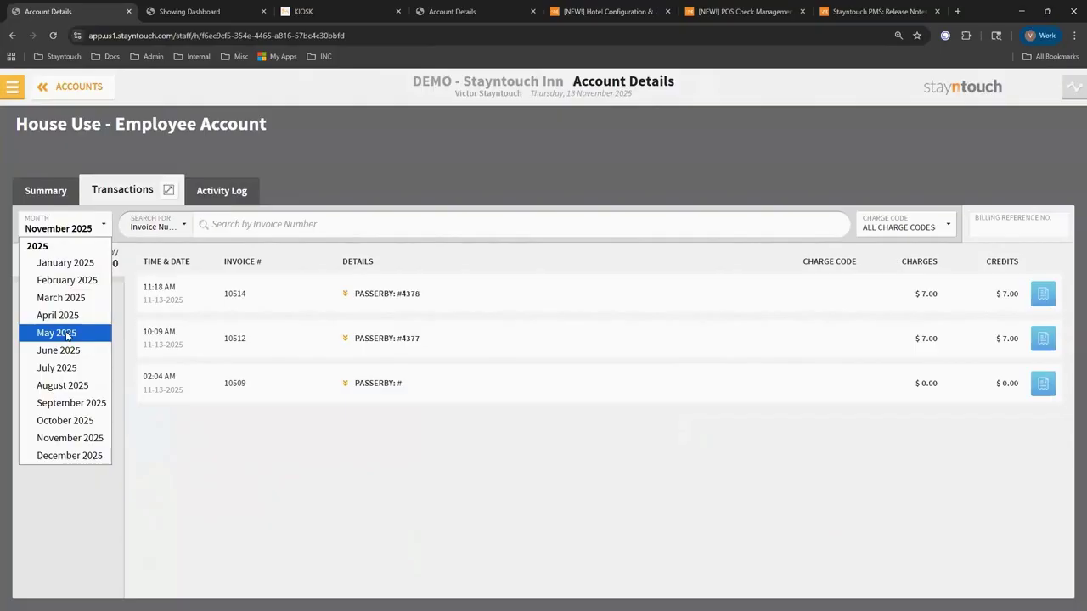
click(230, 437)
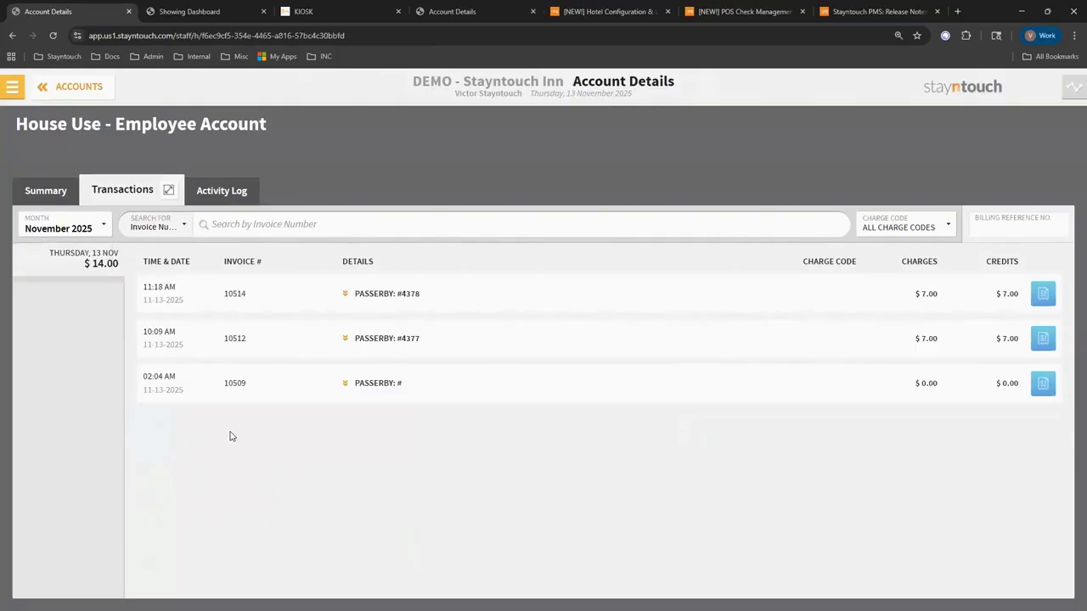
click(226, 230)
click(183, 232)
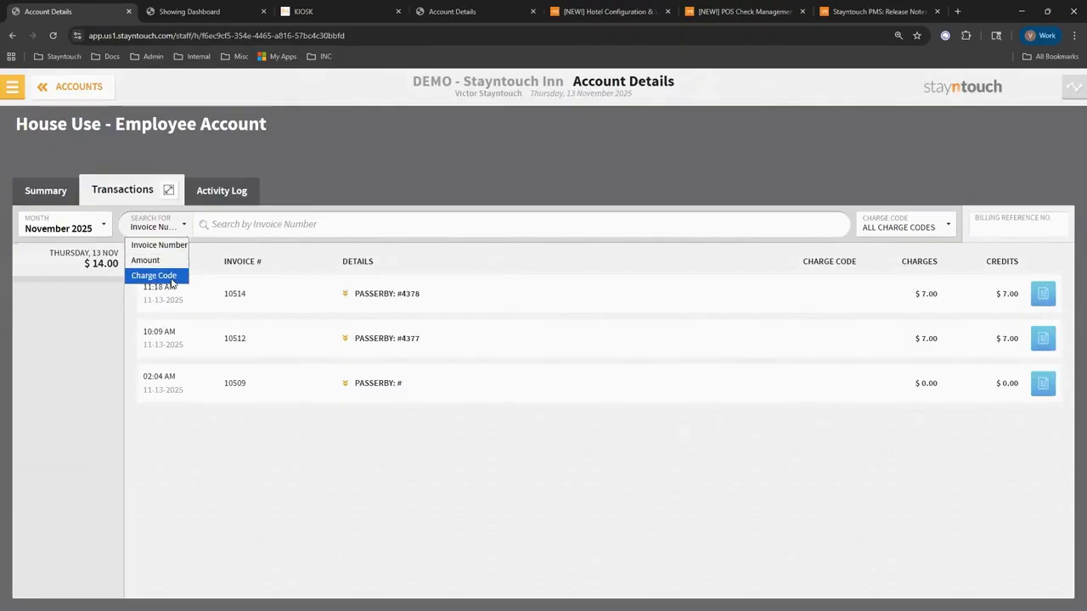
click(299, 227)
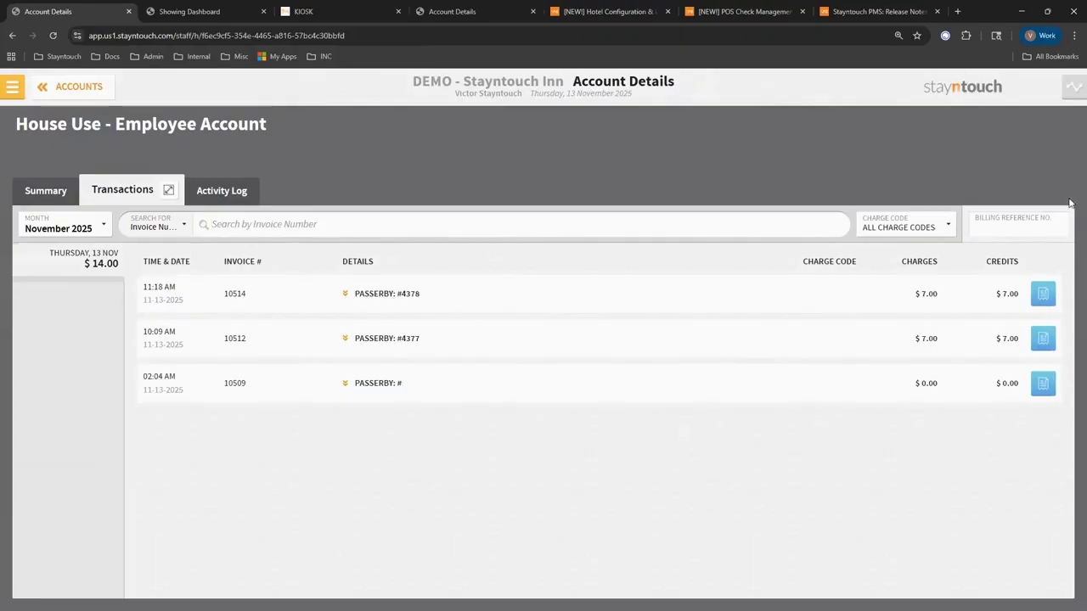
click(912, 231)
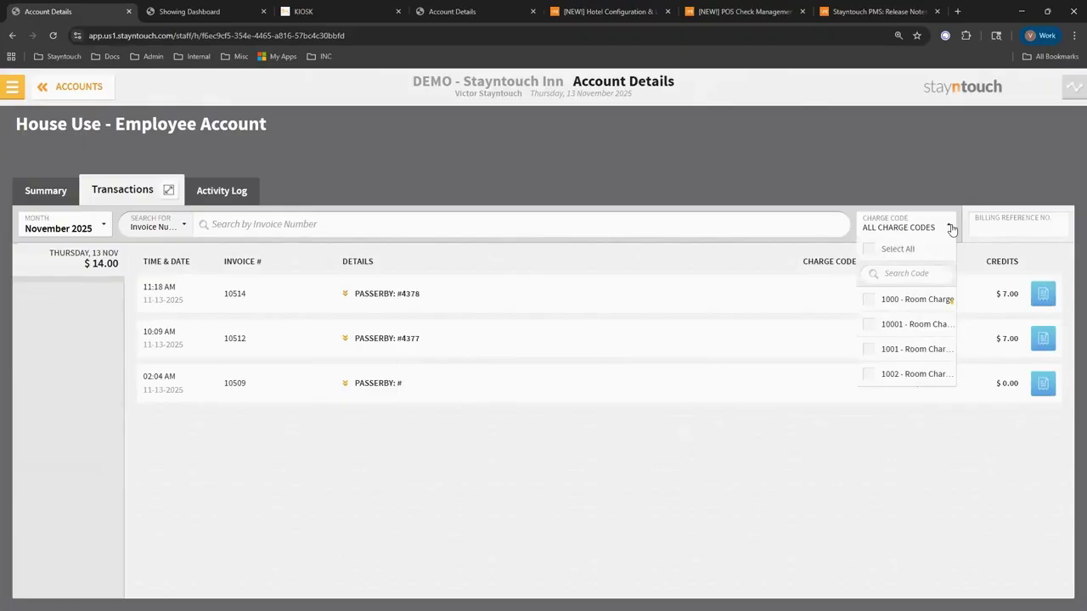
click(950, 228)
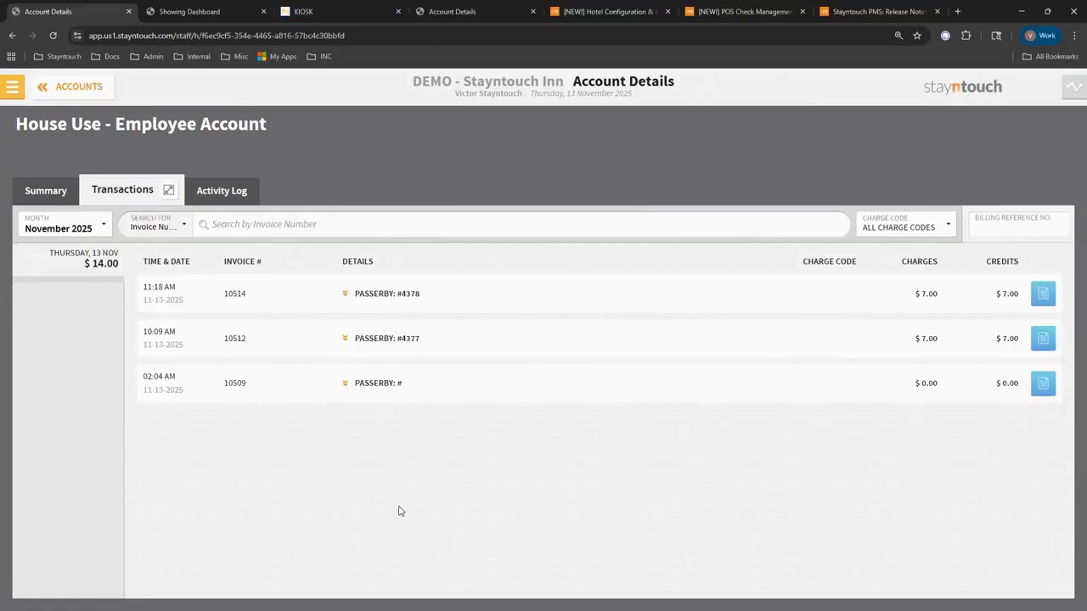
Switch to the LRV help article and scroll to 'How LRV Works' and 'Configuration In Stayntouch PMS'.
click(620, 11)
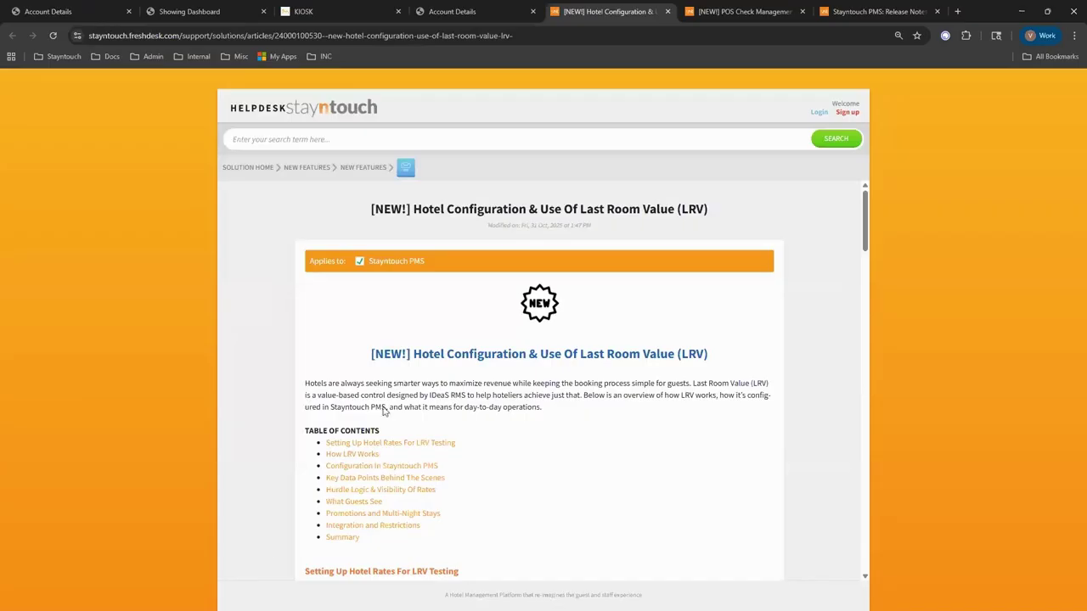
scroll(535, 420, down, 2)
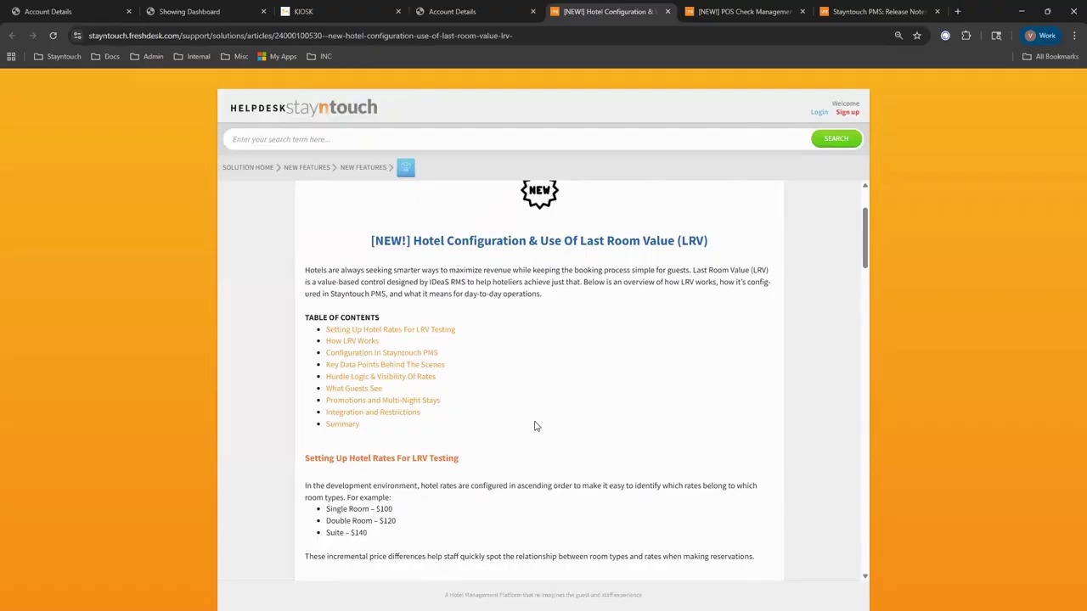
scroll(535, 426, down, 3)
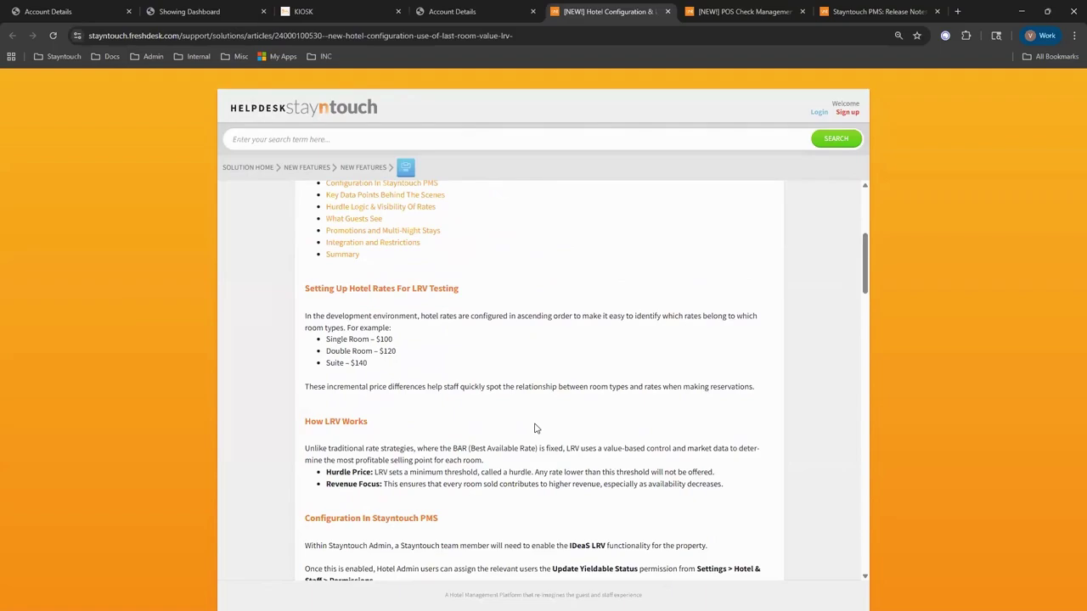
scroll(535, 428, up, 2)
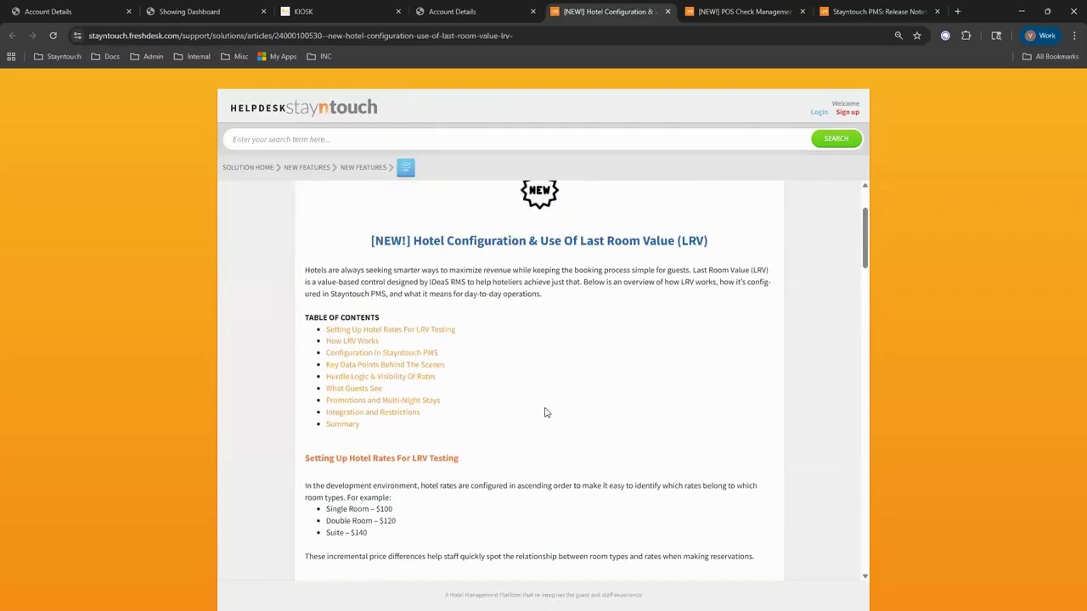
scroll(545, 412, down, 3)
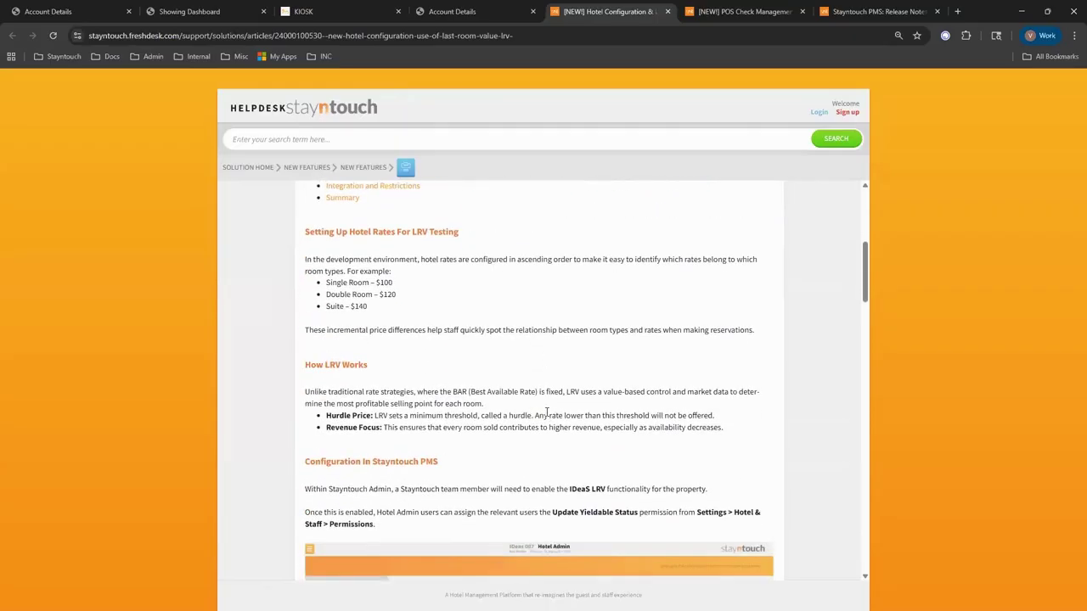
scroll(546, 413, up, 4)
scroll(545, 416, down, 4)
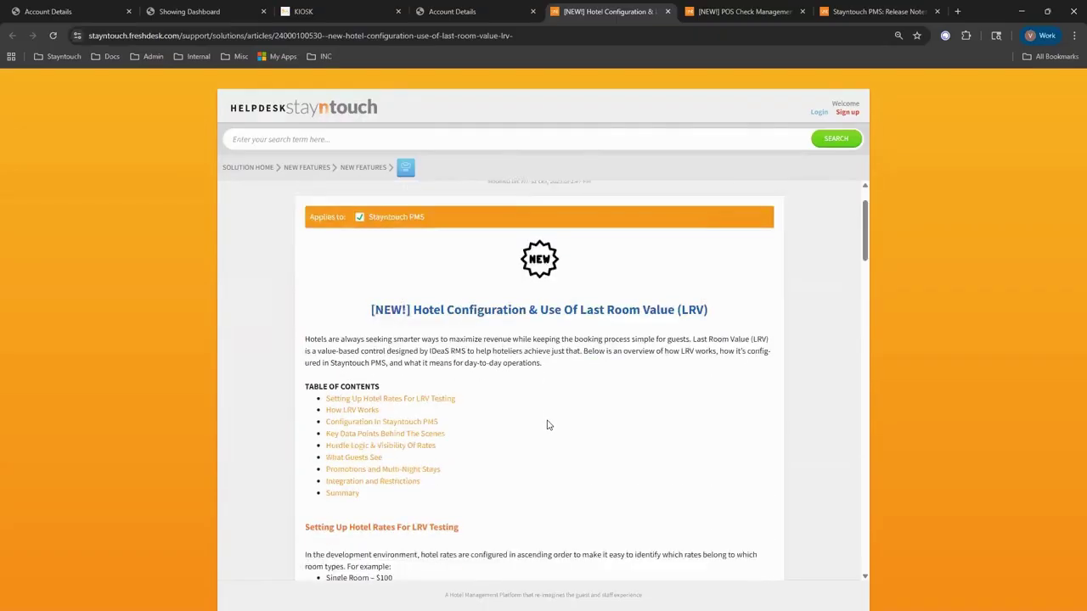
scroll(547, 424, down, 2)
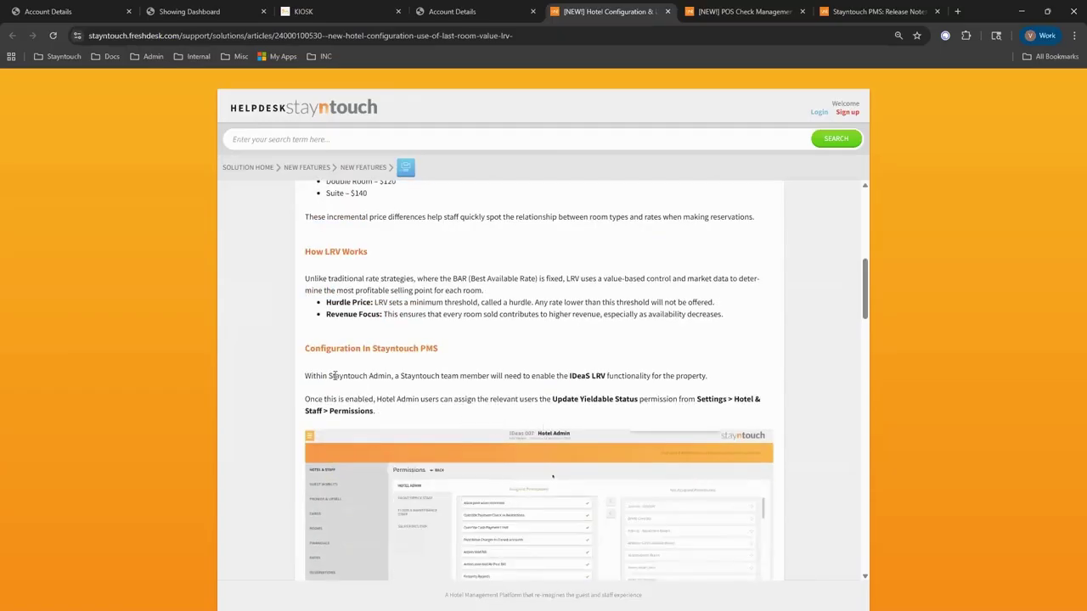
scroll(364, 373, down, 1)
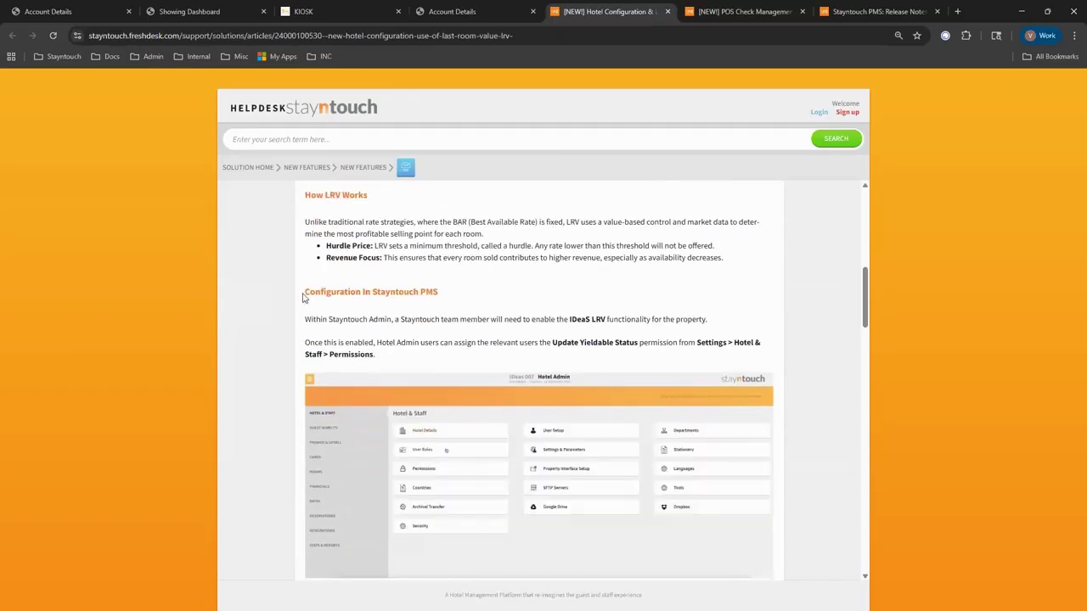
scroll(357, 348, down, 2)
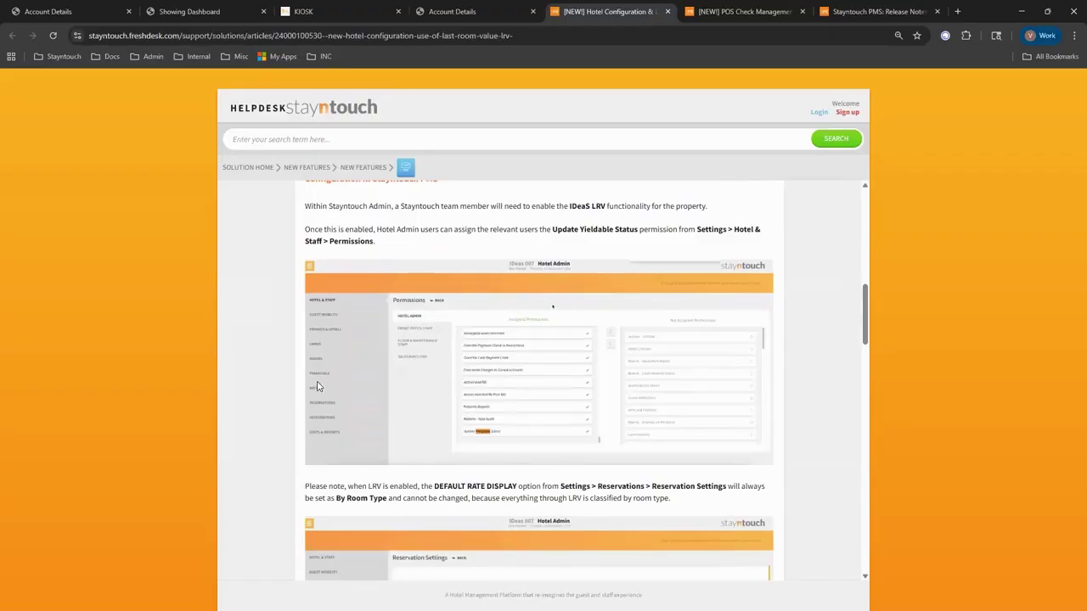
Scroll the LRV article past Yieldable Rates and Key Data Points to Hurdle Logic and What Guests See.
scroll(263, 387, down, 1)
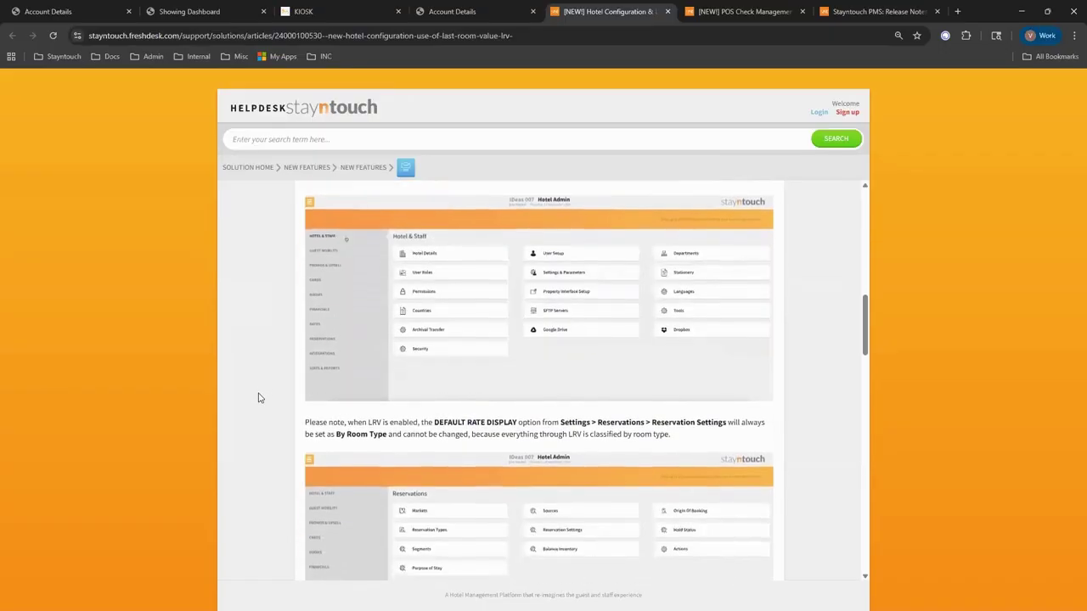
scroll(260, 392, down, 1)
scroll(263, 393, down, 1)
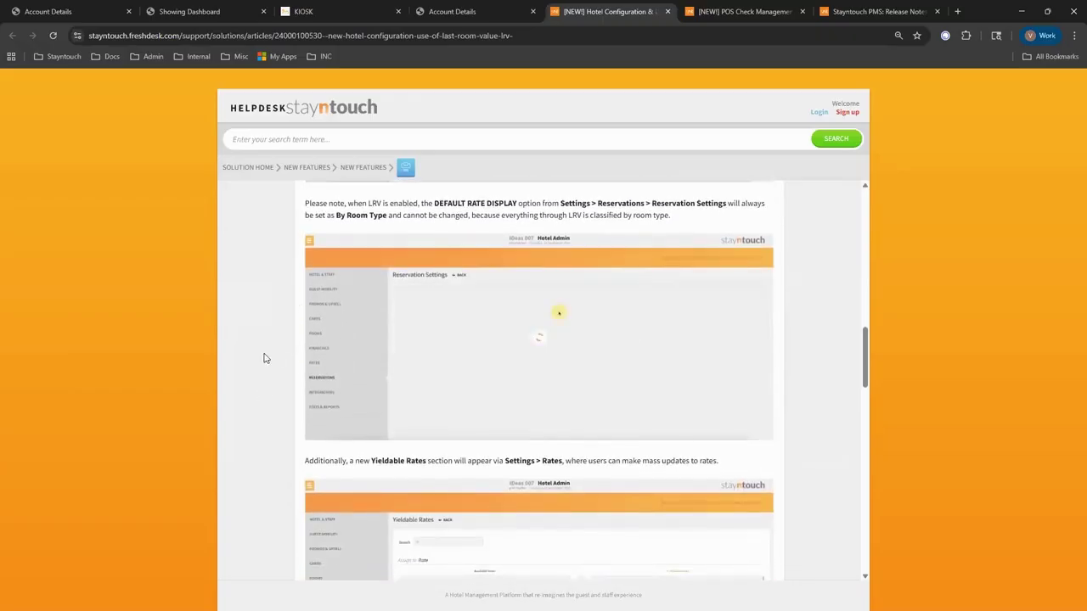
scroll(264, 359, down, 3)
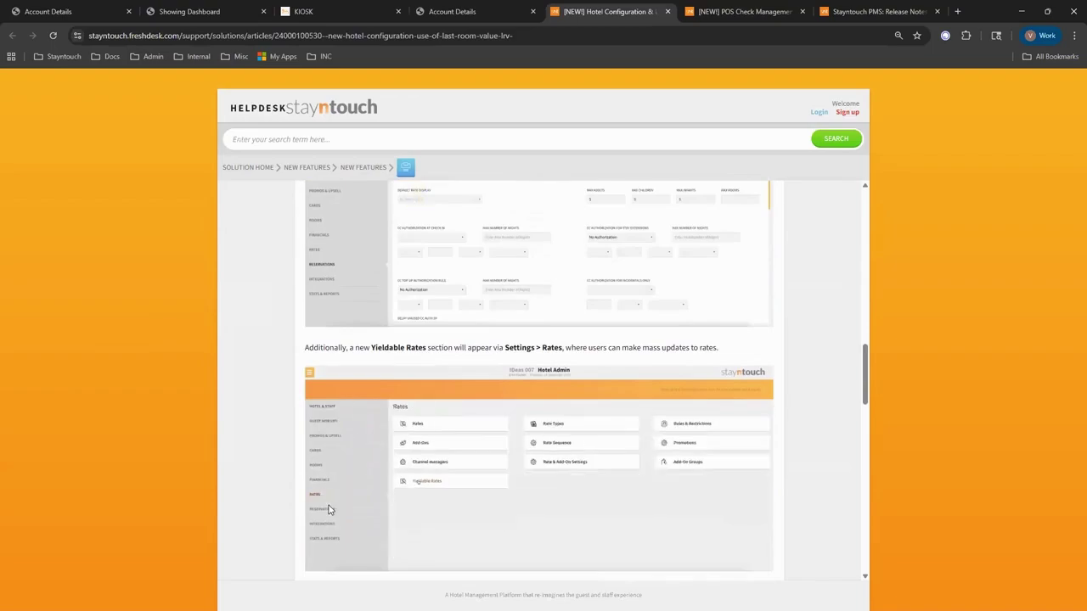
scroll(344, 386, down, 2)
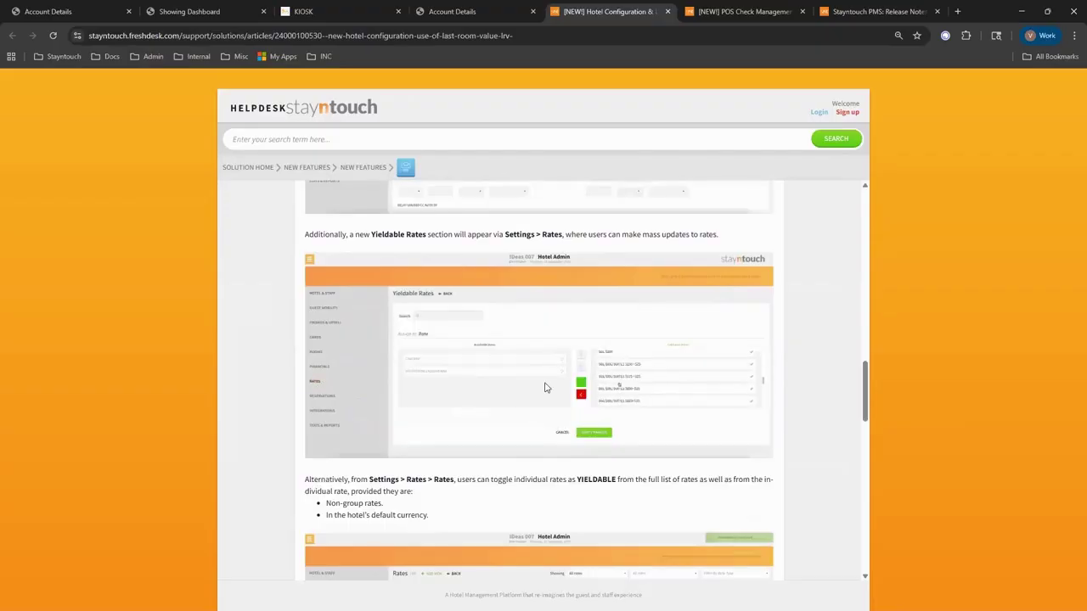
scroll(481, 477, down, 3)
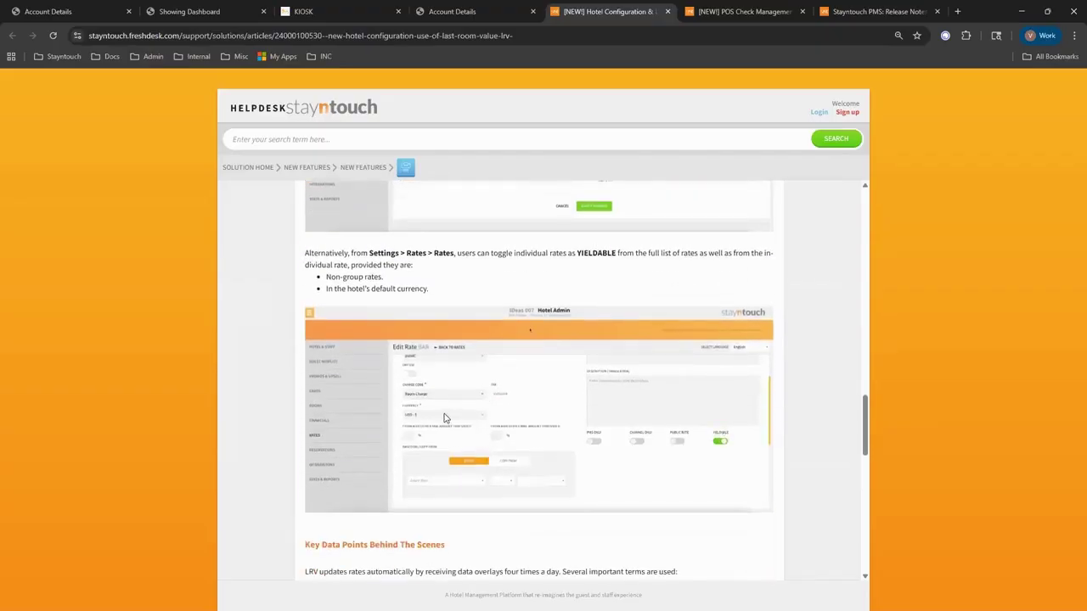
scroll(465, 469, down, 2)
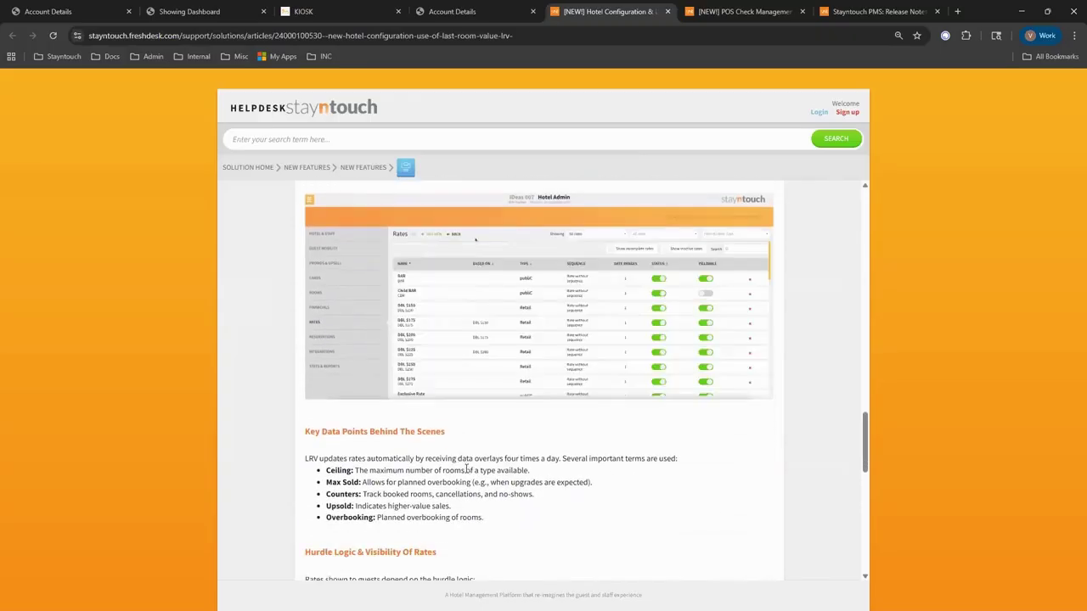
scroll(465, 469, down, 1)
scroll(405, 465, down, 3)
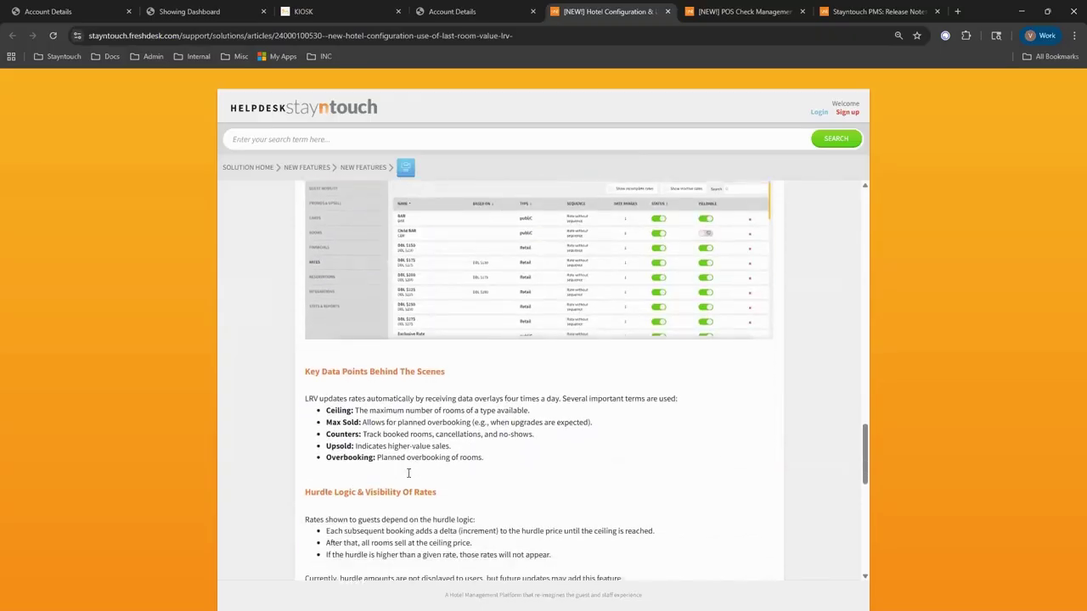
scroll(412, 481, down, 3)
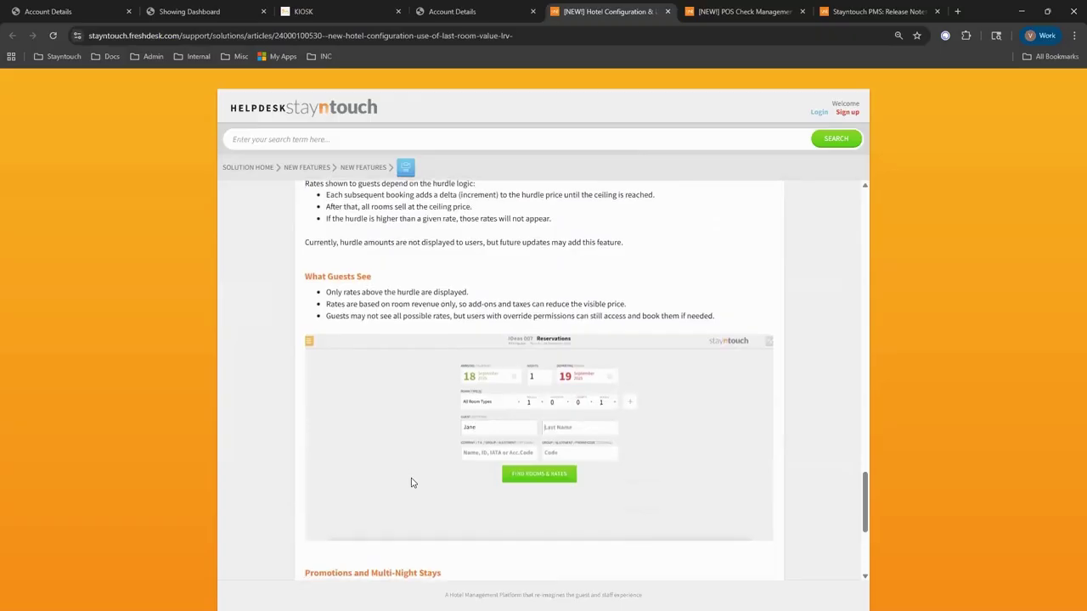
scroll(414, 482, down, 1)
scroll(414, 481, up, 2)
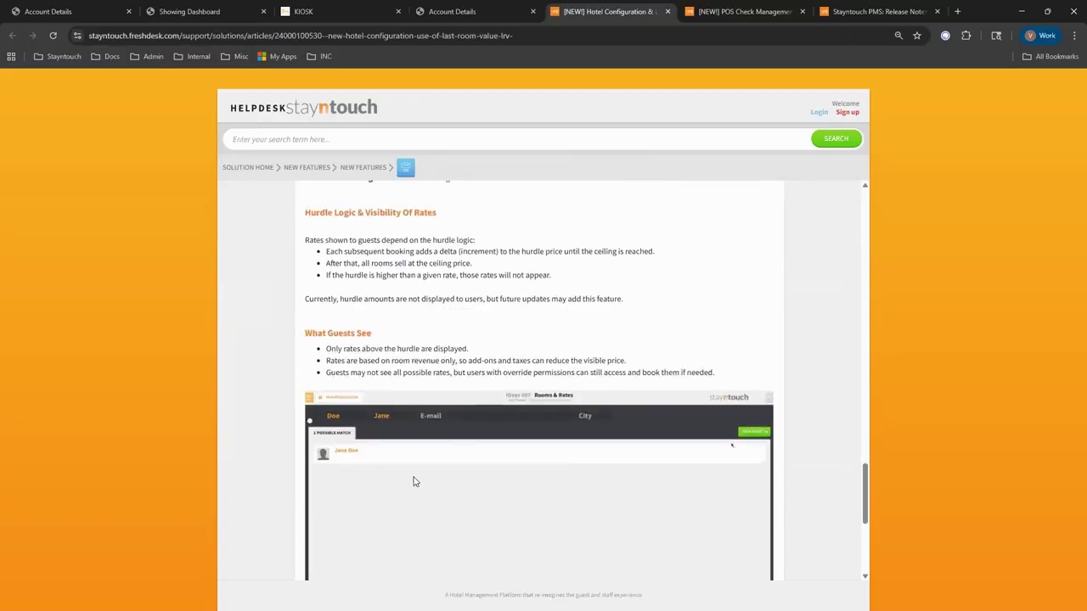
scroll(407, 411, down, 1)
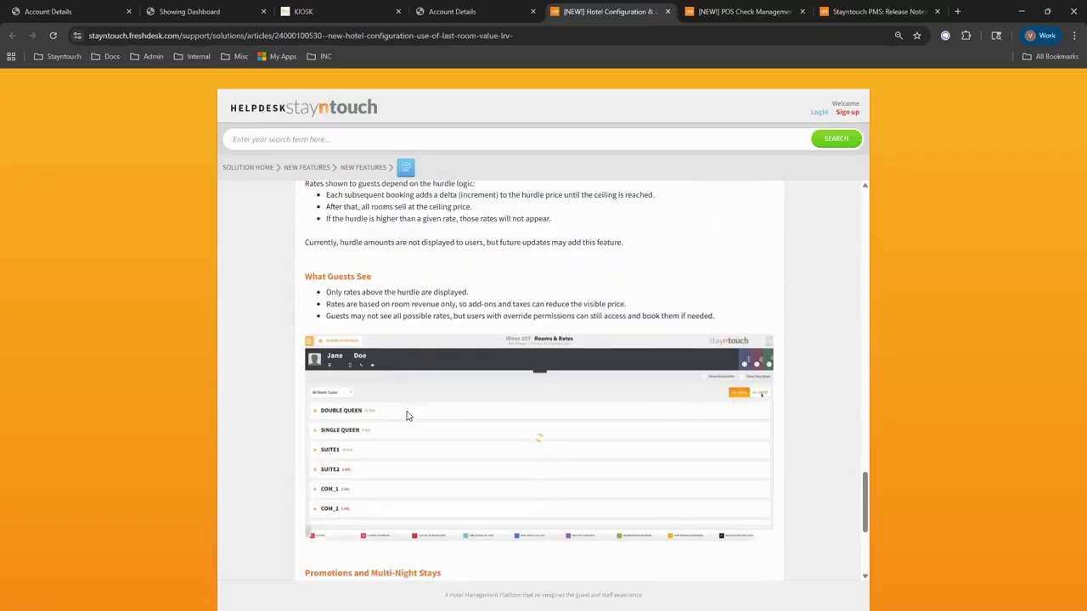
scroll(407, 416, up, 2)
scroll(406, 418, up, 2)
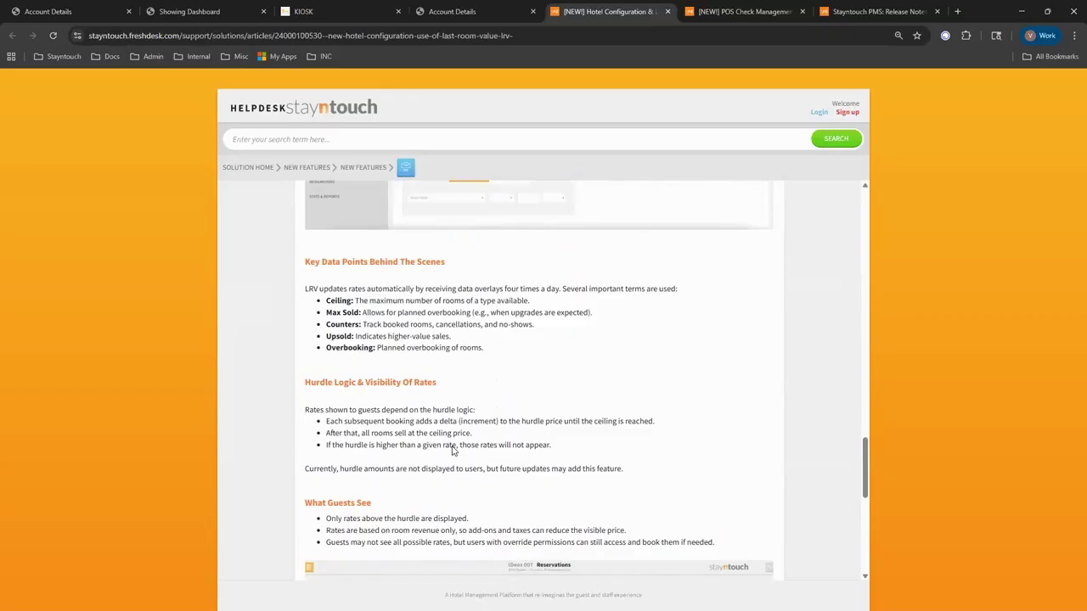
scroll(453, 451, up, 5)
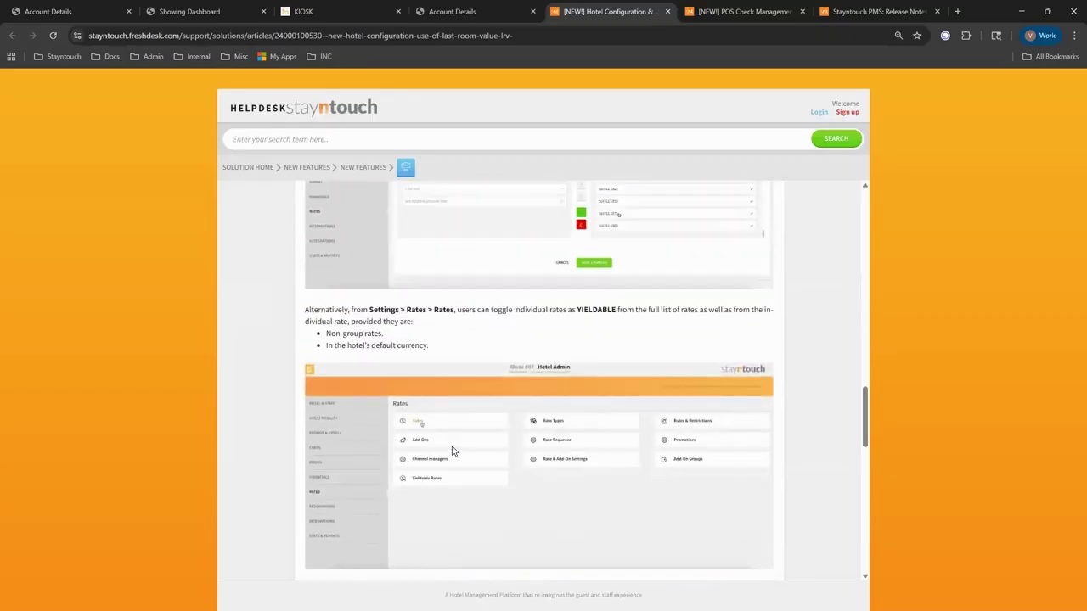
scroll(452, 451, up, 1)
scroll(452, 449, up, 1)
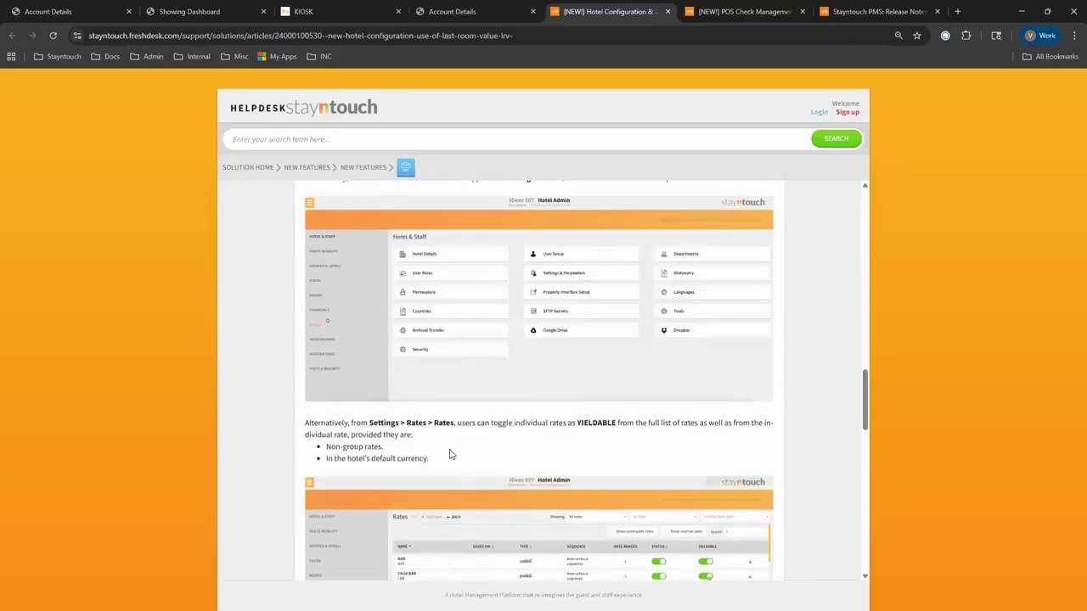
scroll(450, 376, up, 2)
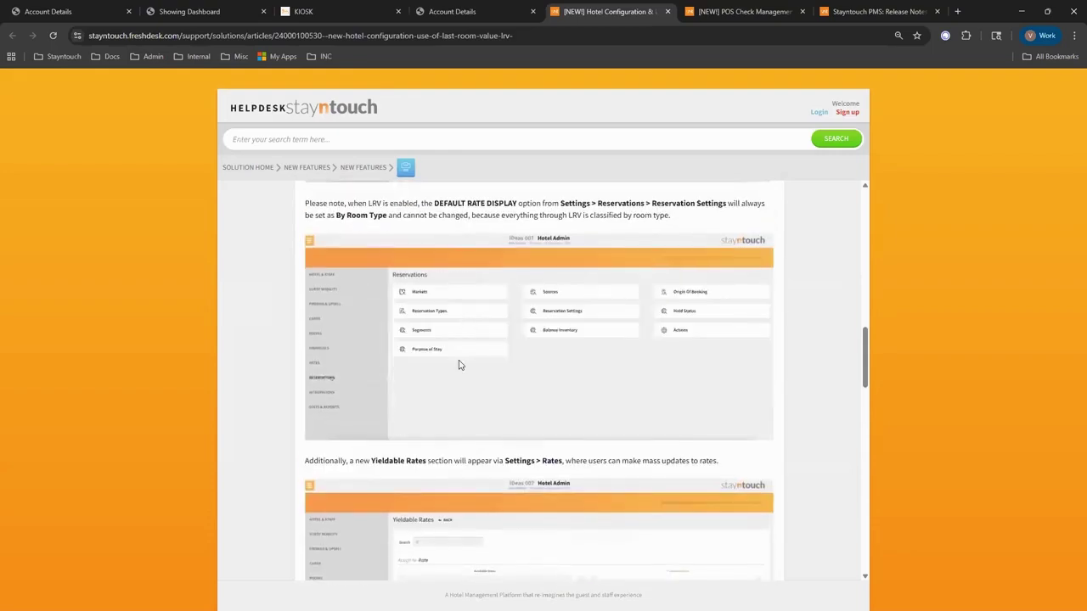
scroll(427, 483, down, 2)
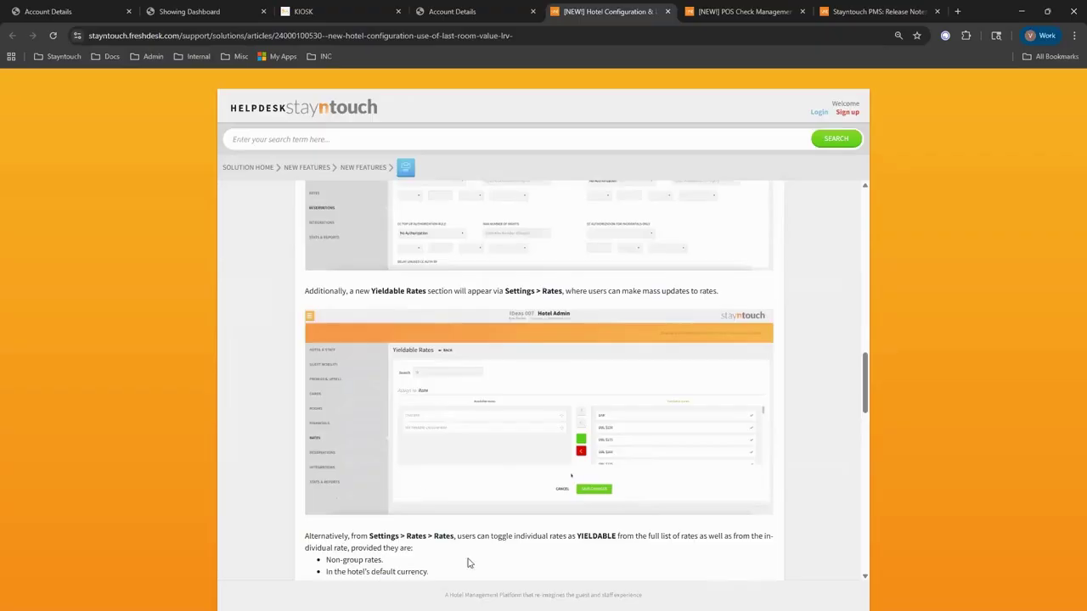
scroll(467, 561, down, 1)
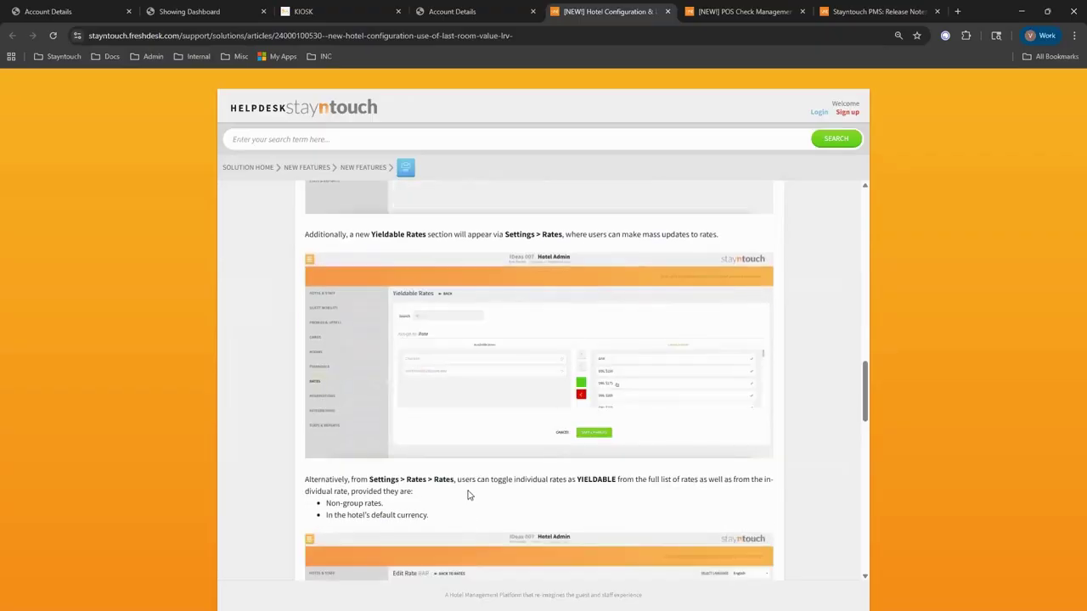
scroll(468, 475, down, 1)
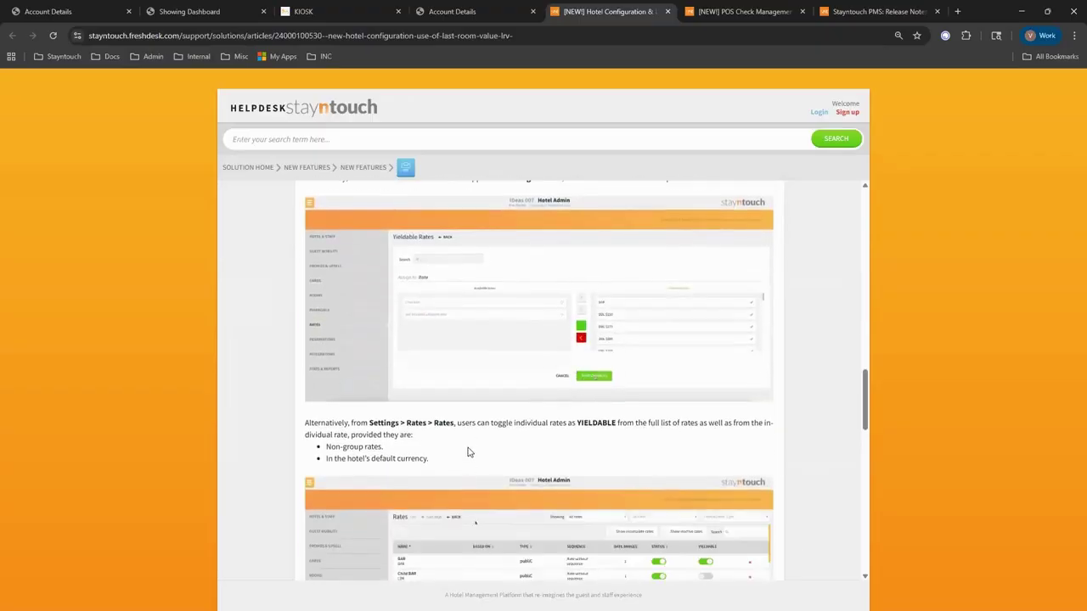
scroll(470, 452, down, 2)
scroll(468, 450, down, 3)
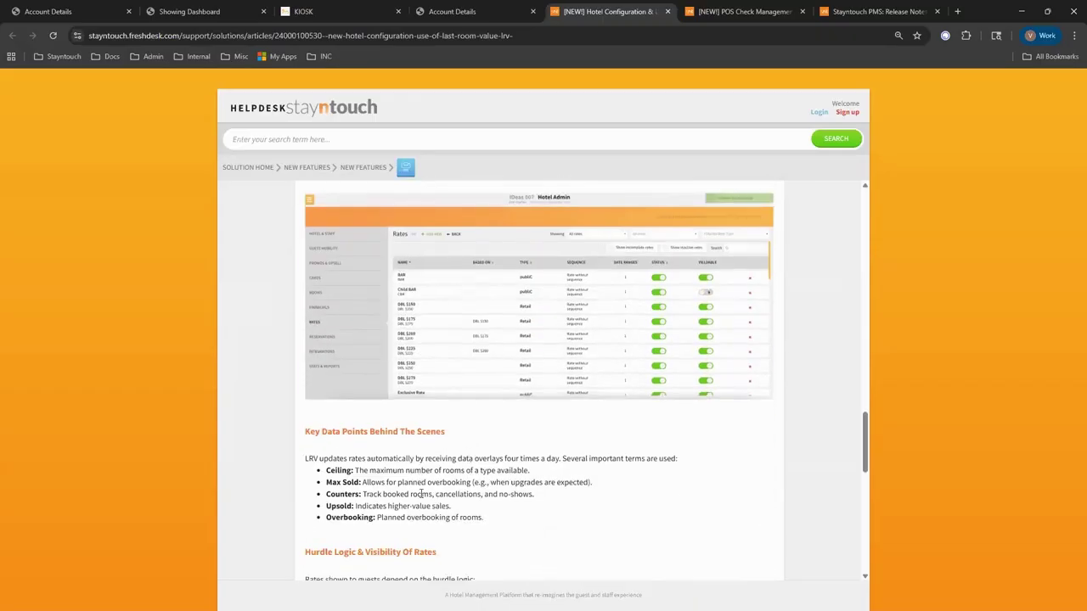
scroll(450, 502, down, 2)
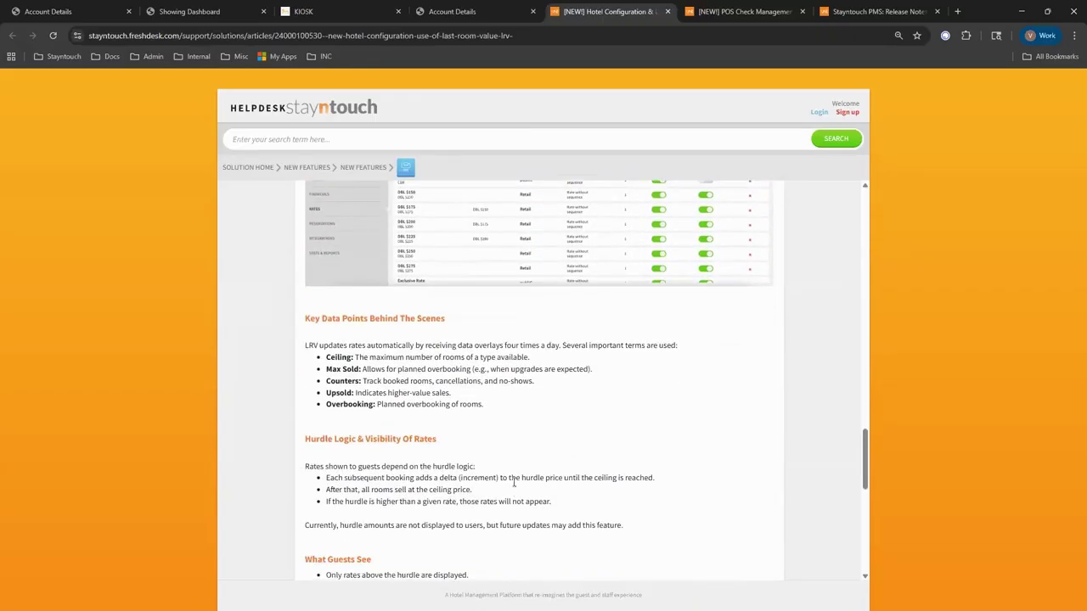
scroll(514, 481, down, 2)
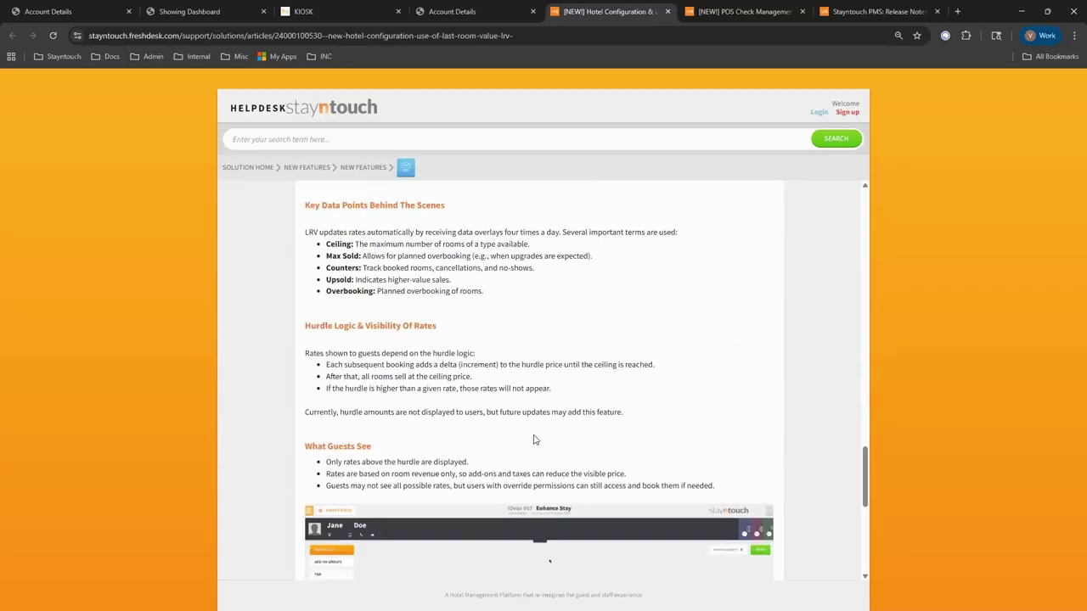
scroll(476, 441, down, 2)
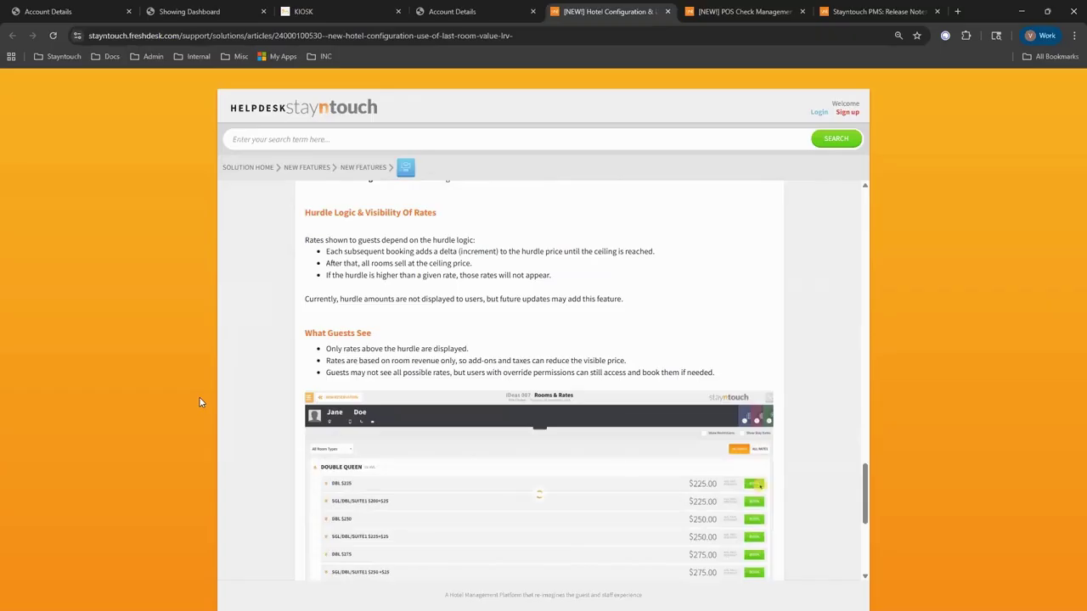
Open Home for the Holidays from Groups > Manage Groups in the PMS and duplicate it.
click(63, 10)
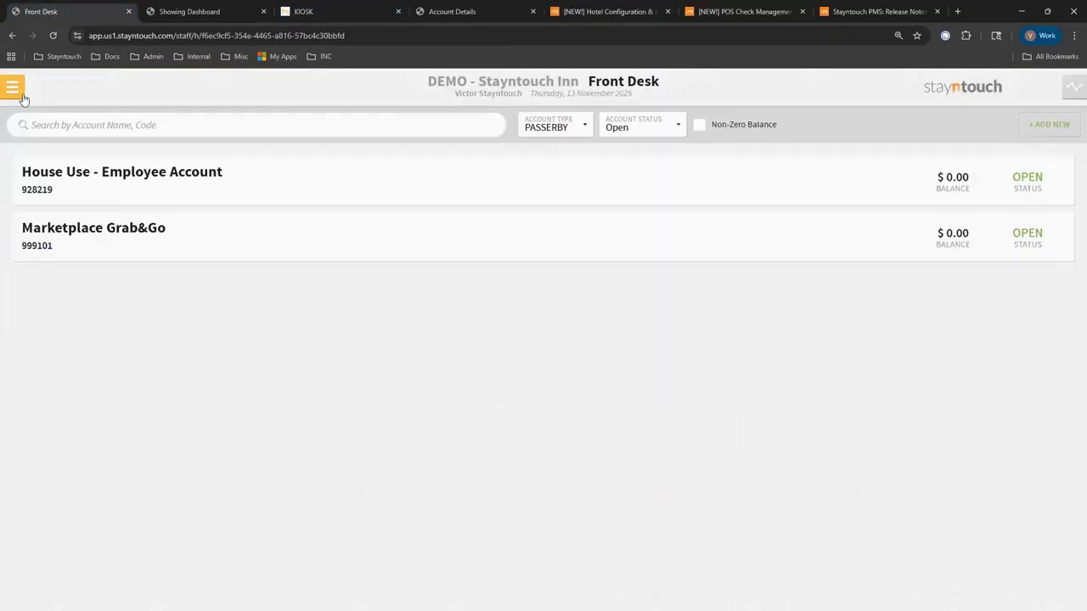
click(14, 88)
click(62, 200)
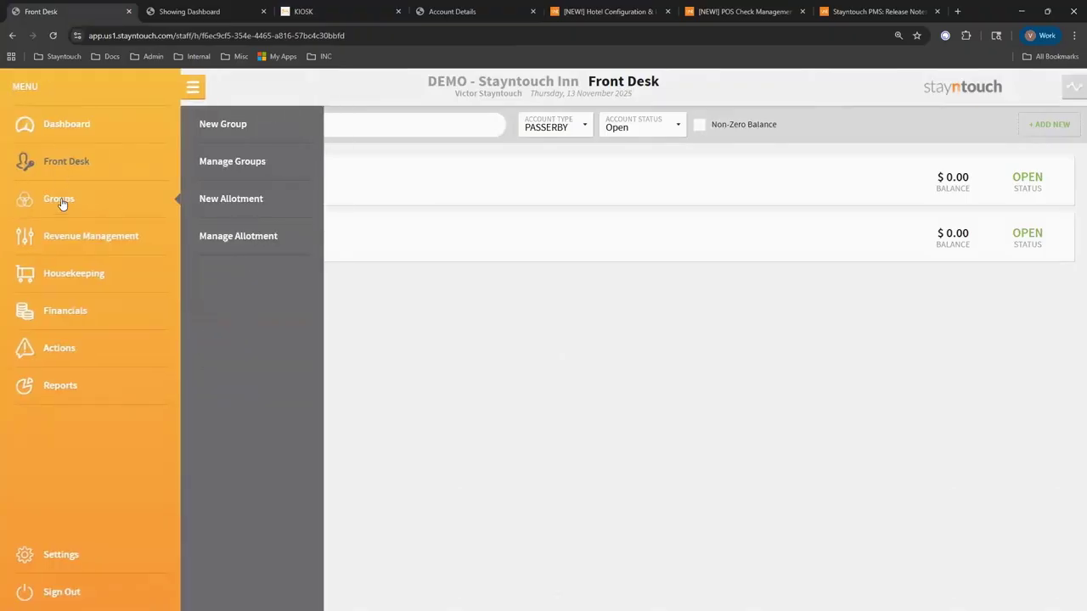
click(257, 166)
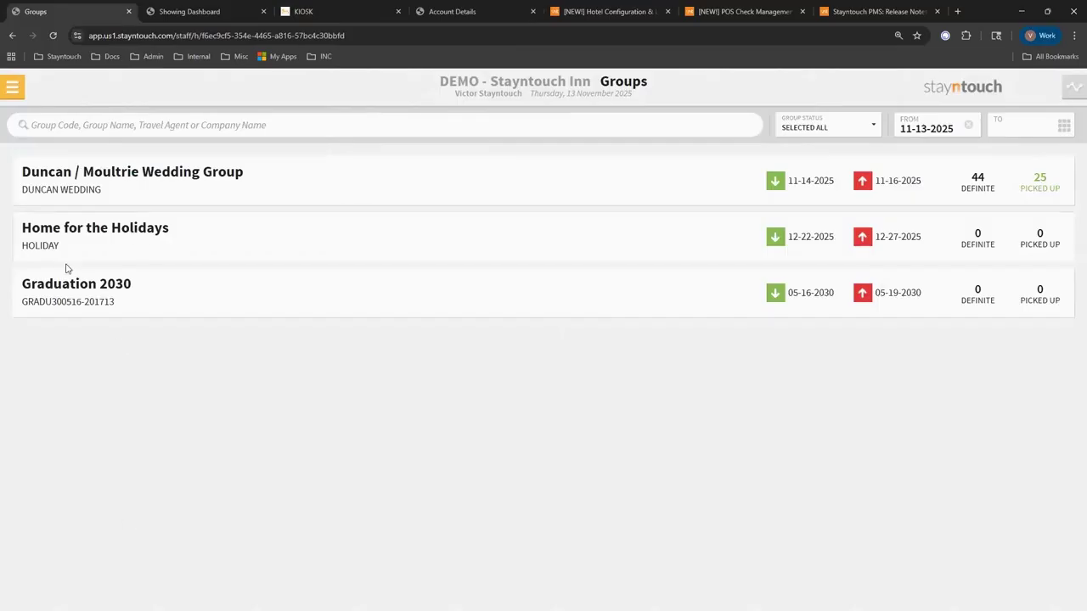
click(102, 235)
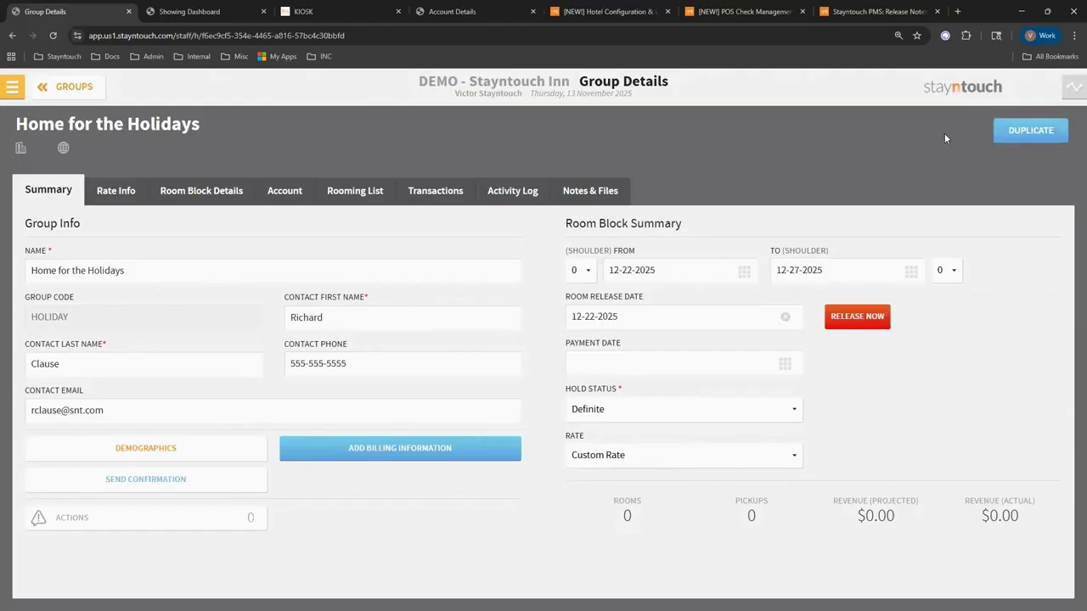
click(1027, 132)
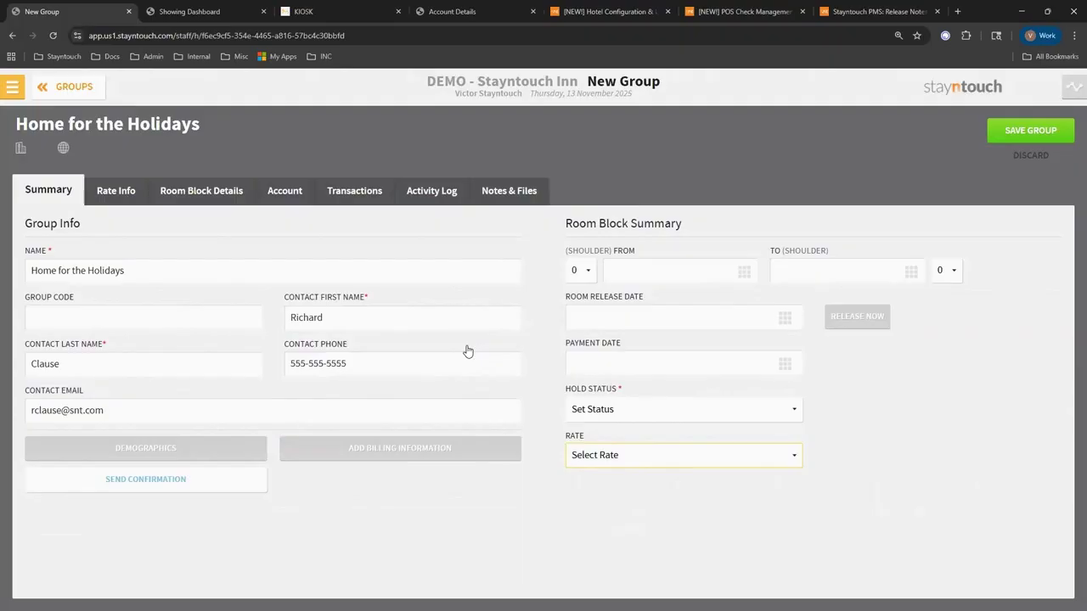
Set the room block dates to 22 December 2026 through 26 December 2026.
click(742, 273)
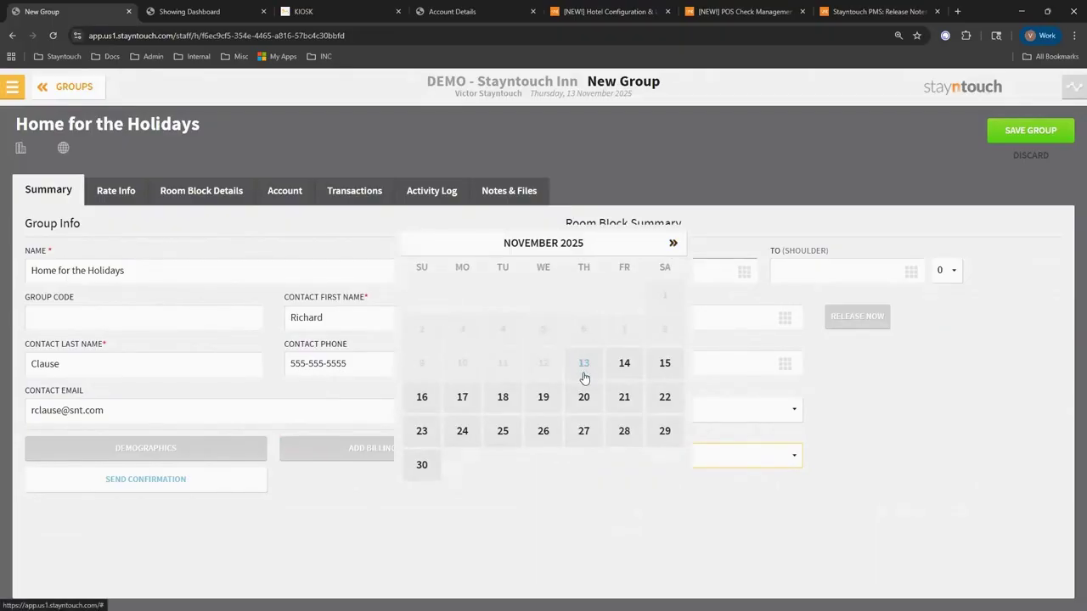
click(674, 244)
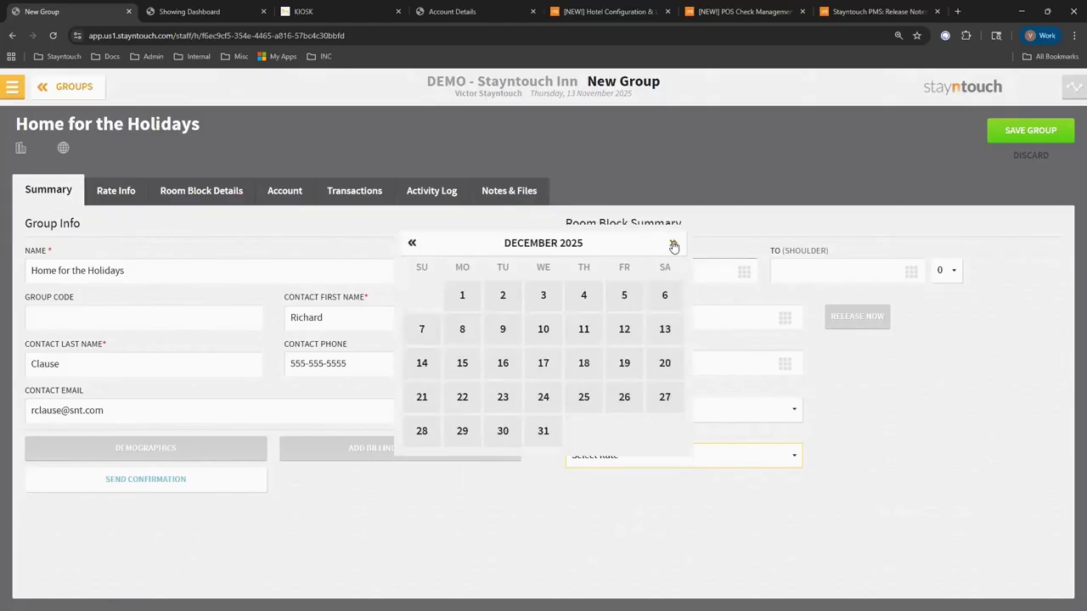
click(674, 245)
click(674, 245)
click(674, 245)
click(674, 245)
click(674, 245)
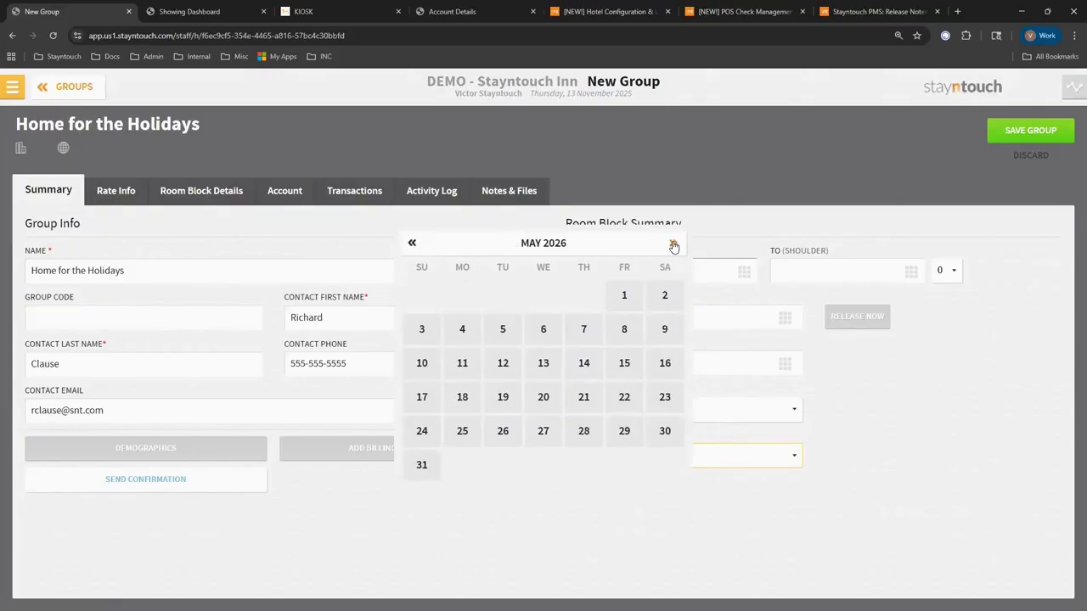
click(674, 246)
click(674, 245)
click(674, 246)
click(674, 246)
click(674, 246)
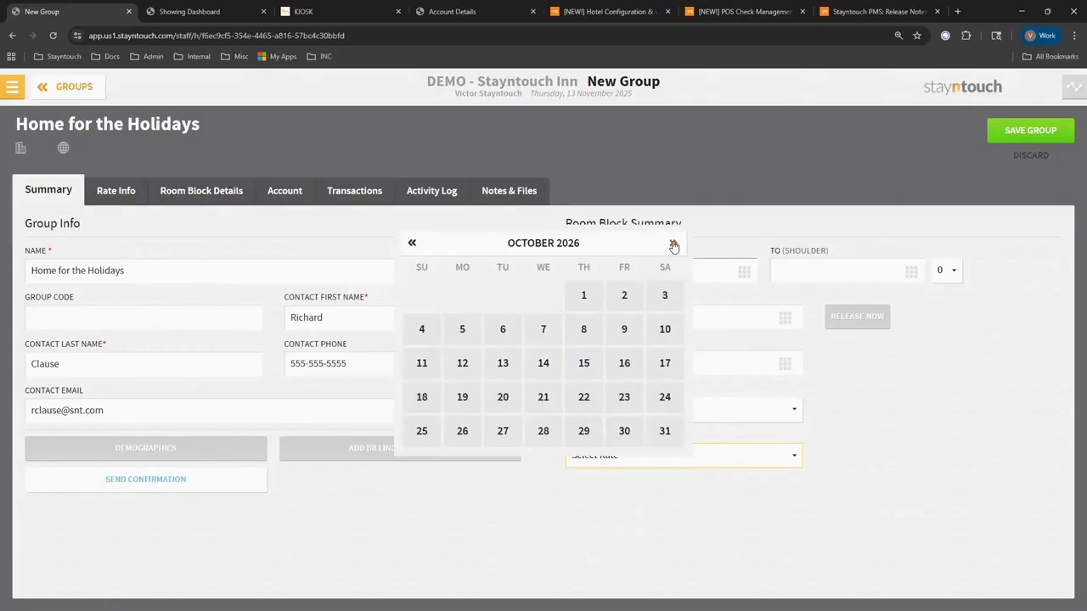
click(674, 246)
click(674, 245)
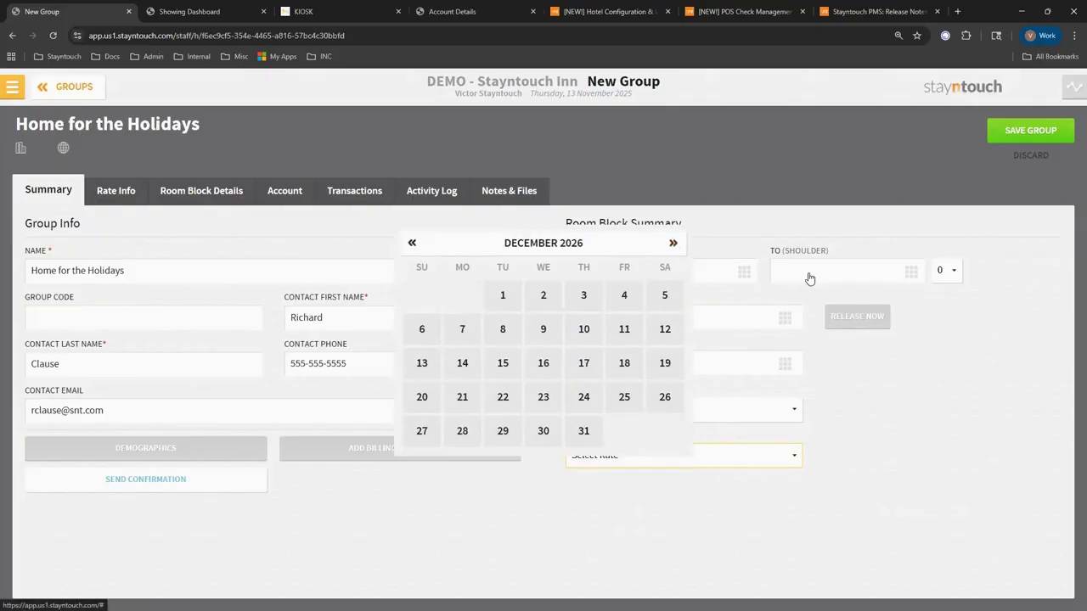
click(503, 396)
click(893, 273)
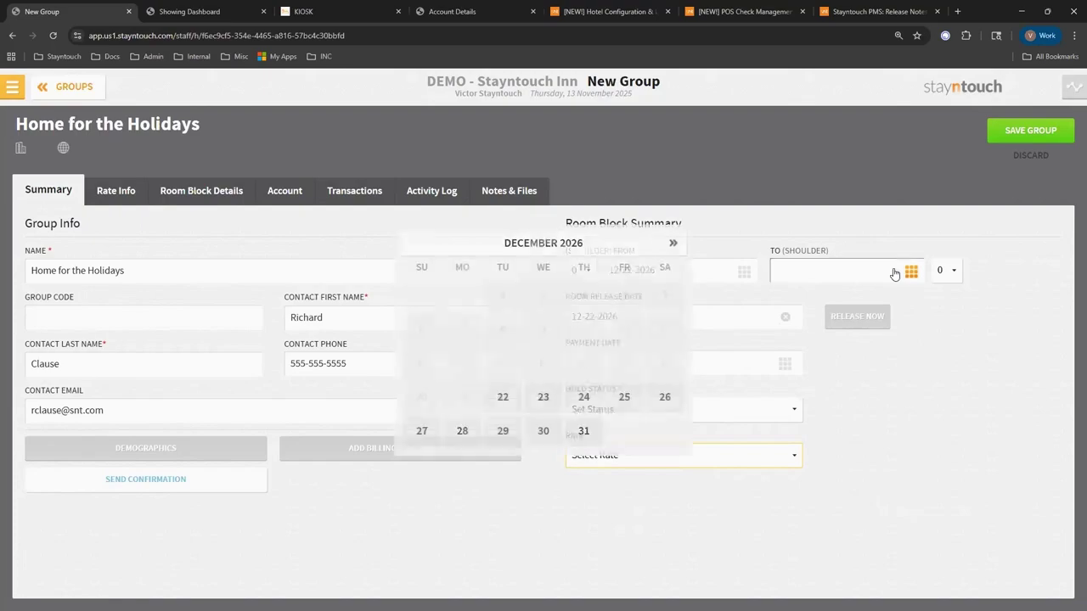
click(665, 397)
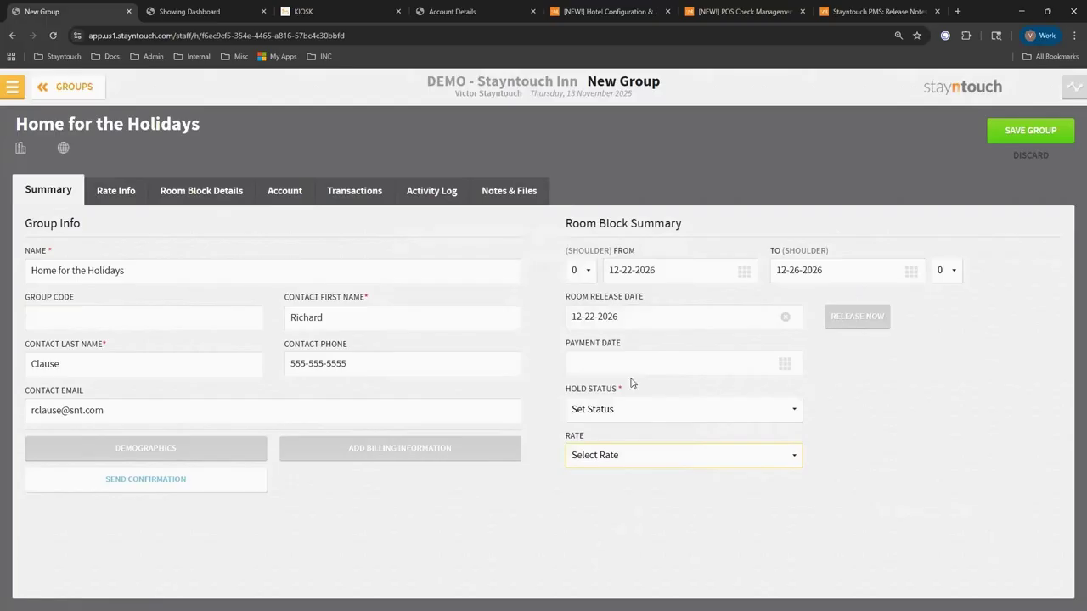
Set hold status Definite, group code 4242frafsa and Custom Rate, then save the group.
click(607, 416)
click(600, 448)
click(87, 312)
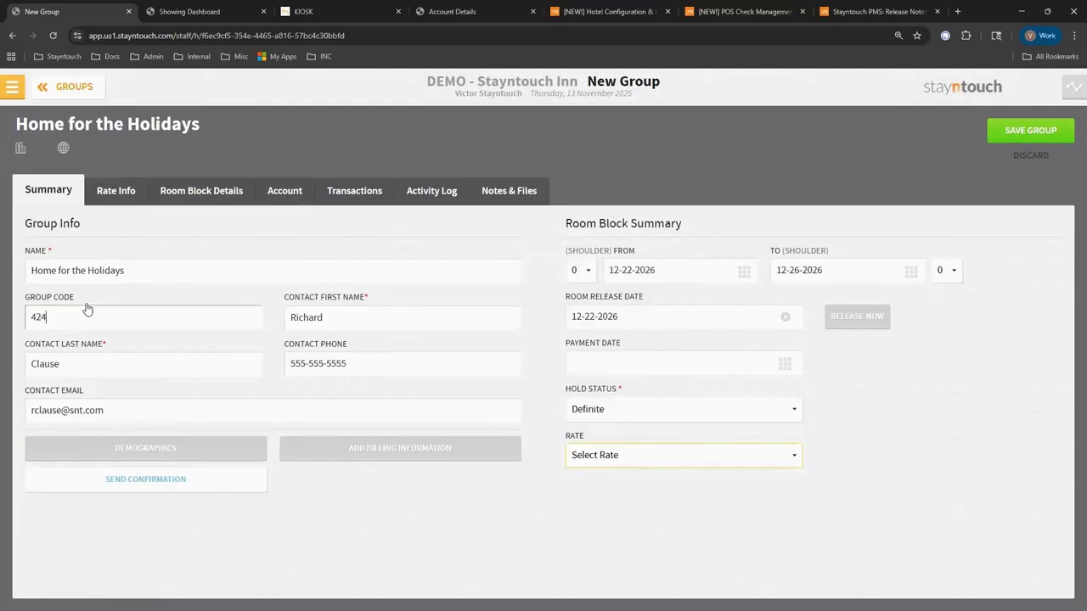
text(4242frafsa)
click(600, 456)
click(598, 492)
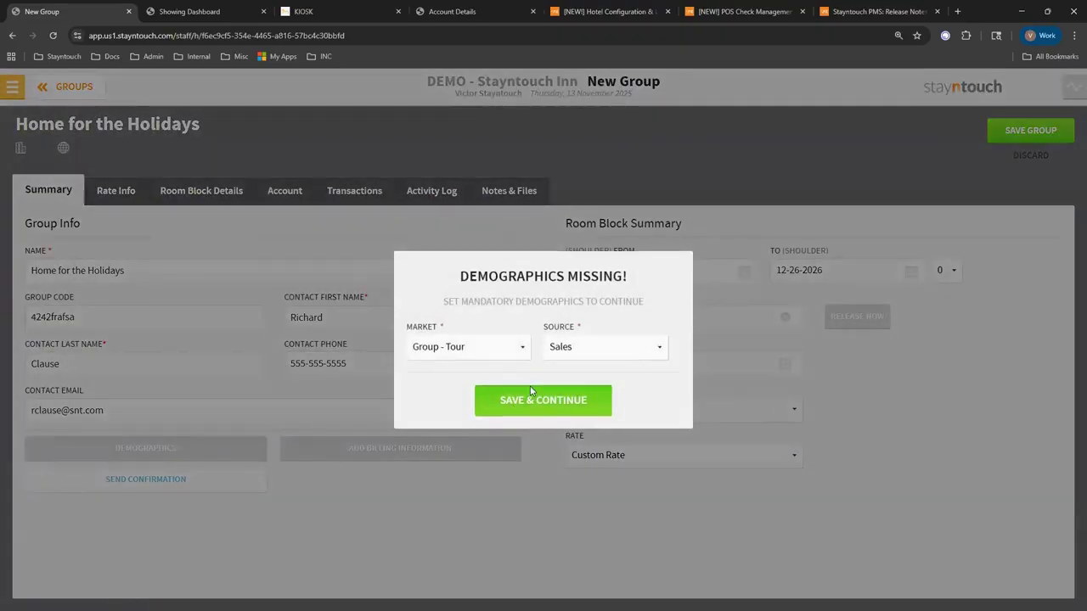
click(519, 400)
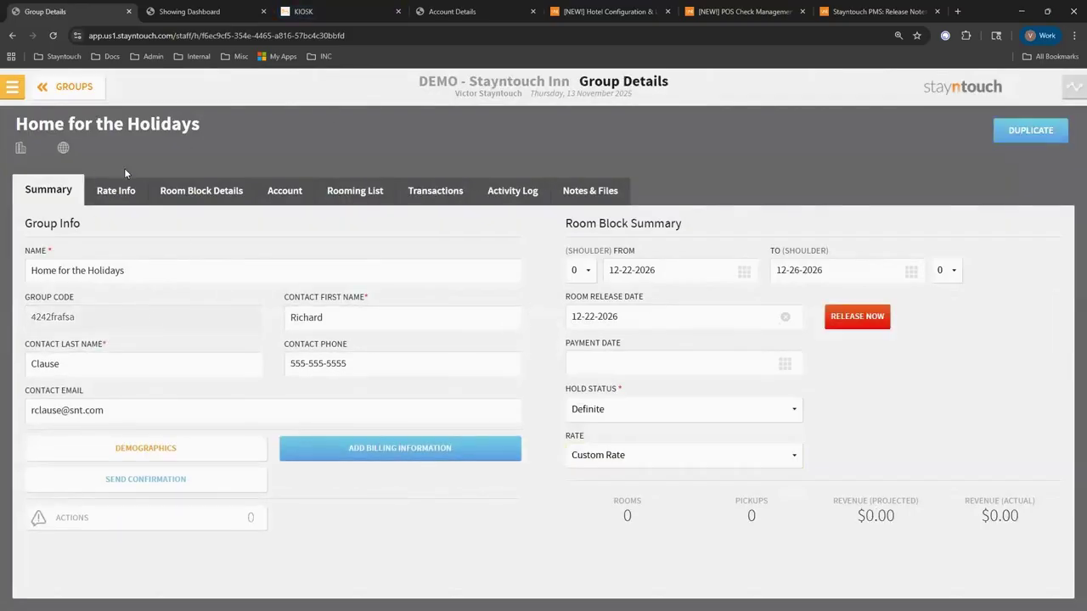
Review the new group's Rate Info and Room Block Details tabs.
click(131, 198)
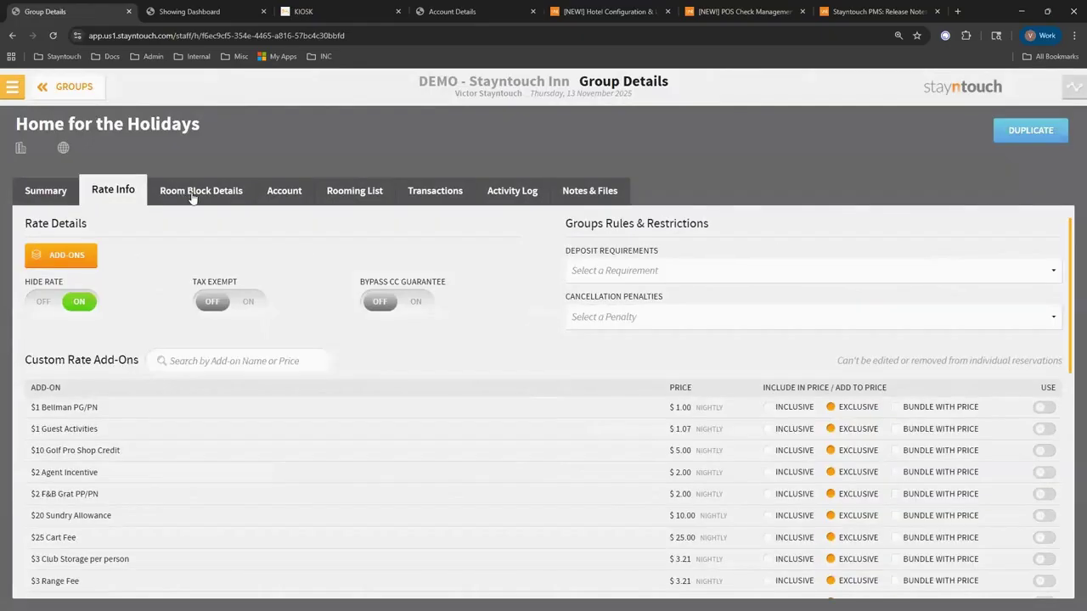
click(202, 193)
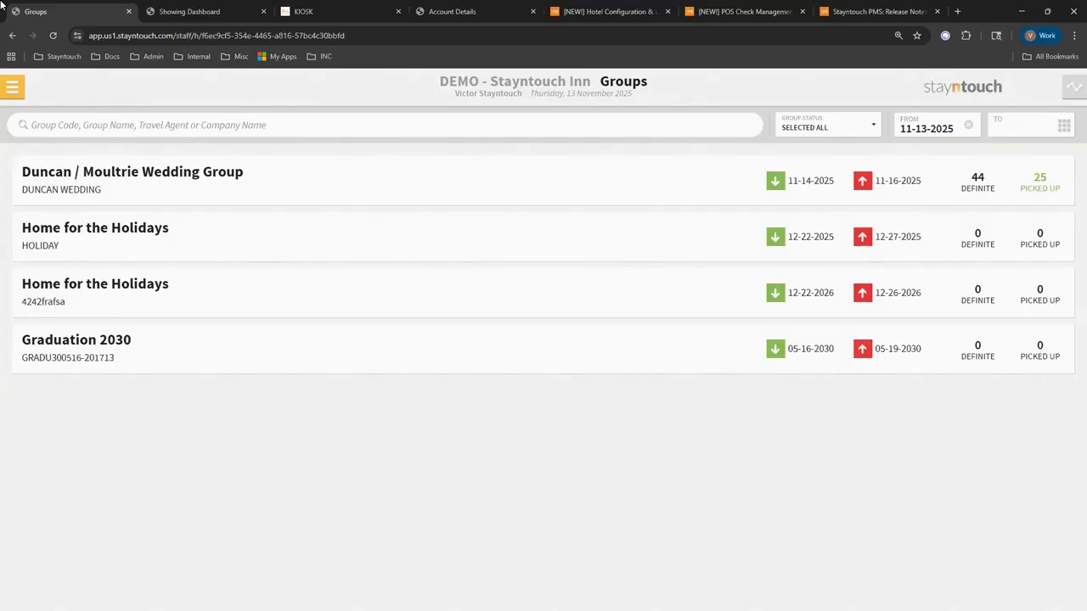
Under Stats & Reports > Export Settings, switch the CSV separator from Semicolon to Comma (,) and save.
click(12, 87)
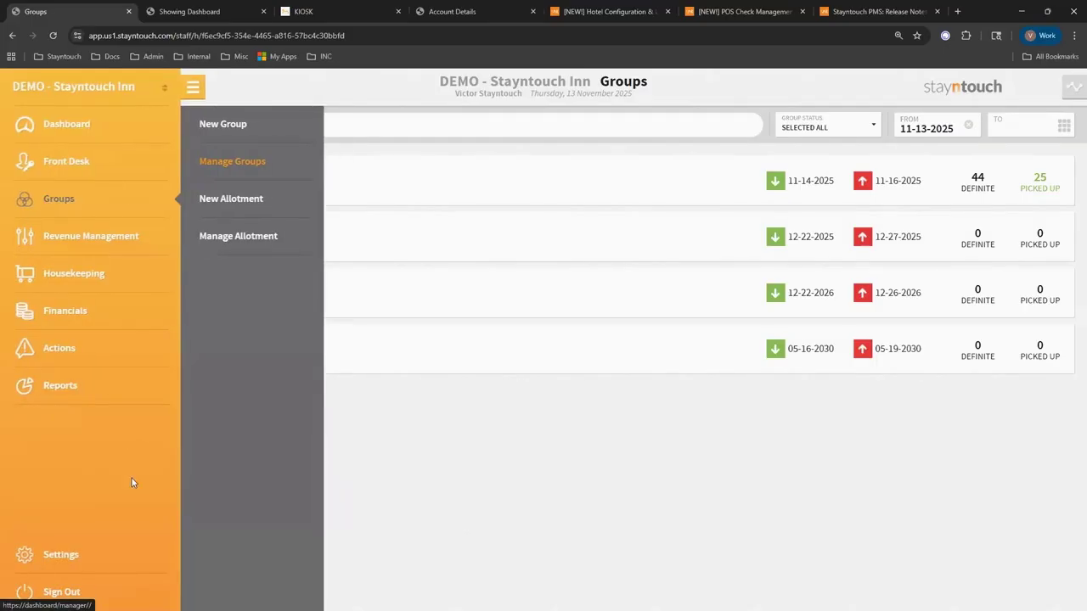
click(68, 556)
click(260, 172)
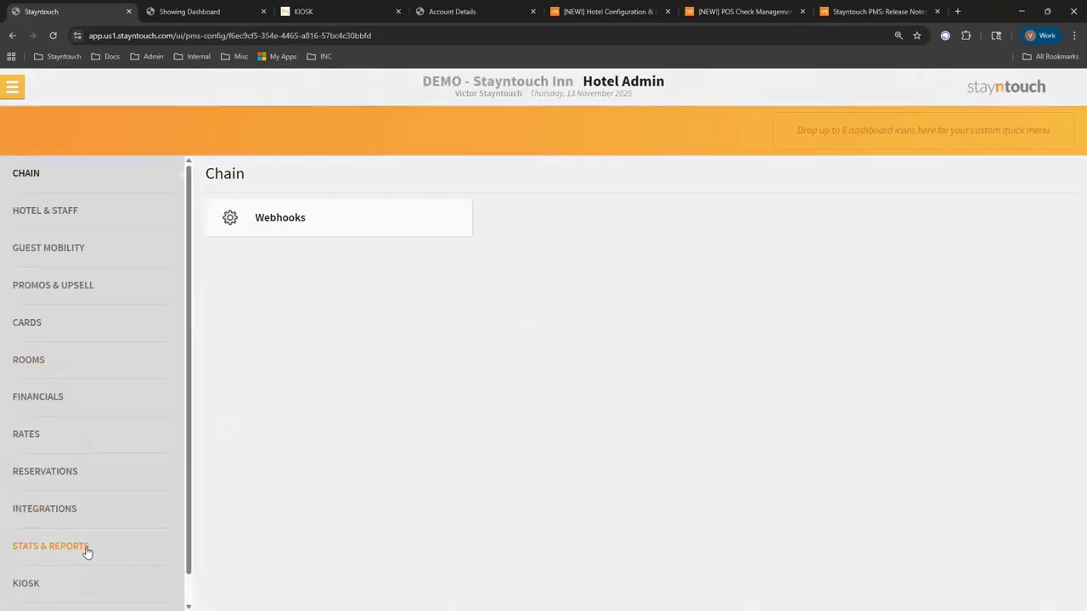
click(86, 549)
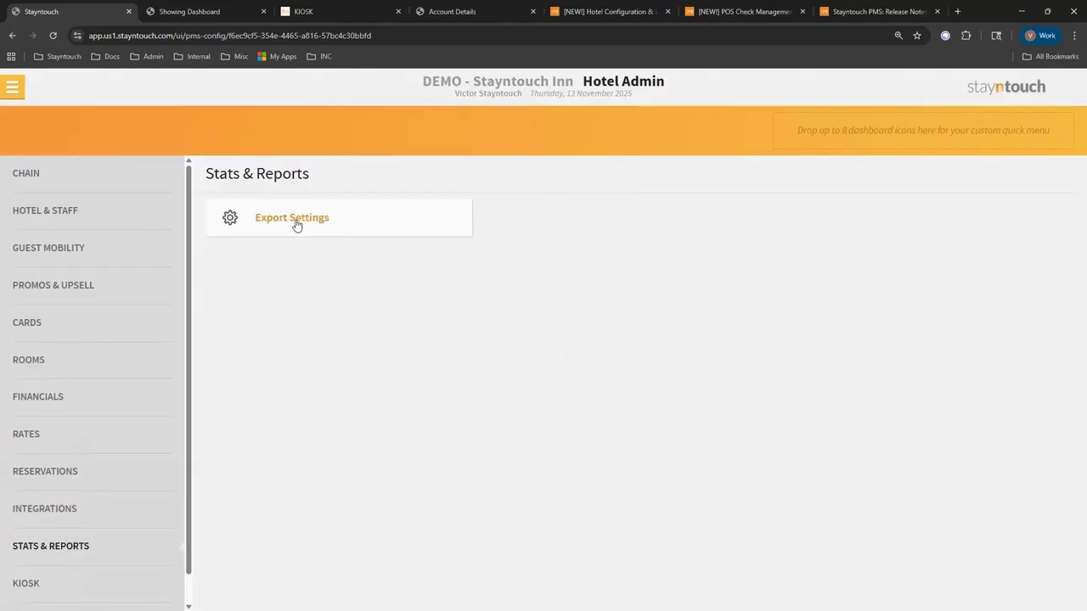
click(295, 219)
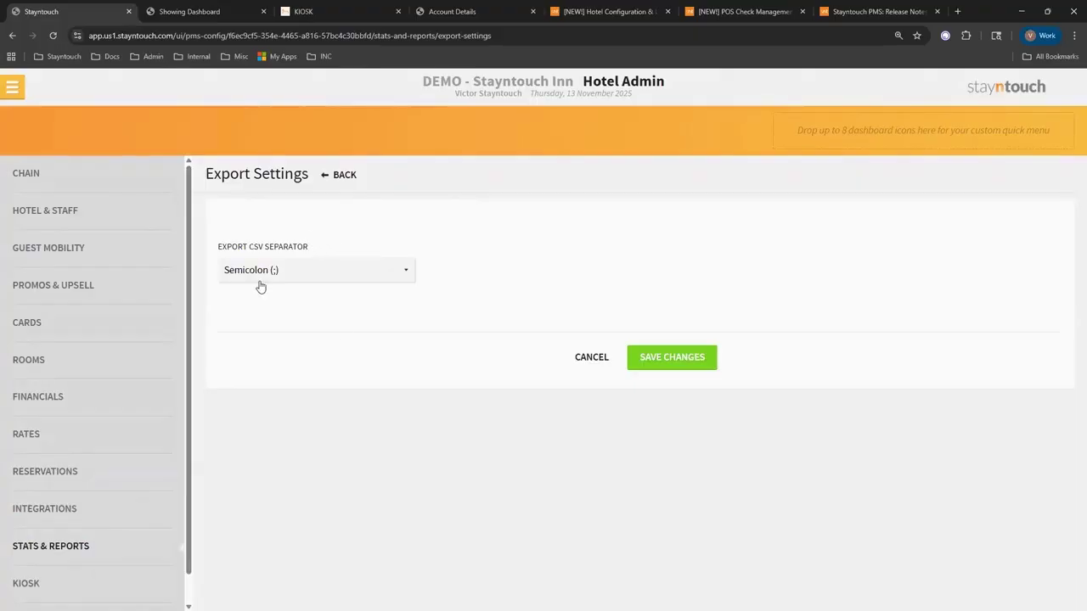
click(275, 270)
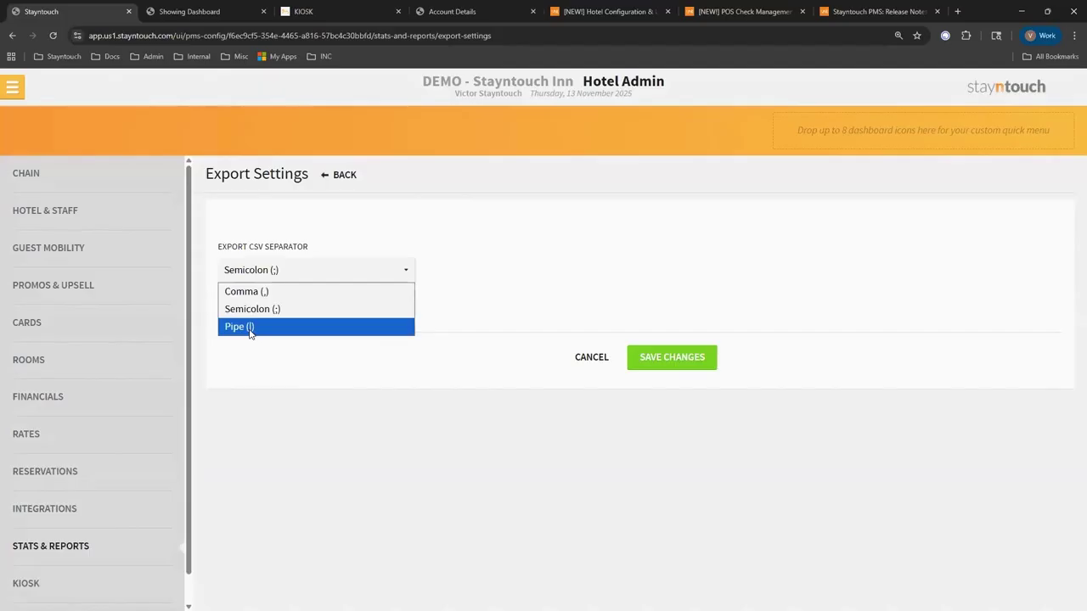
click(262, 291)
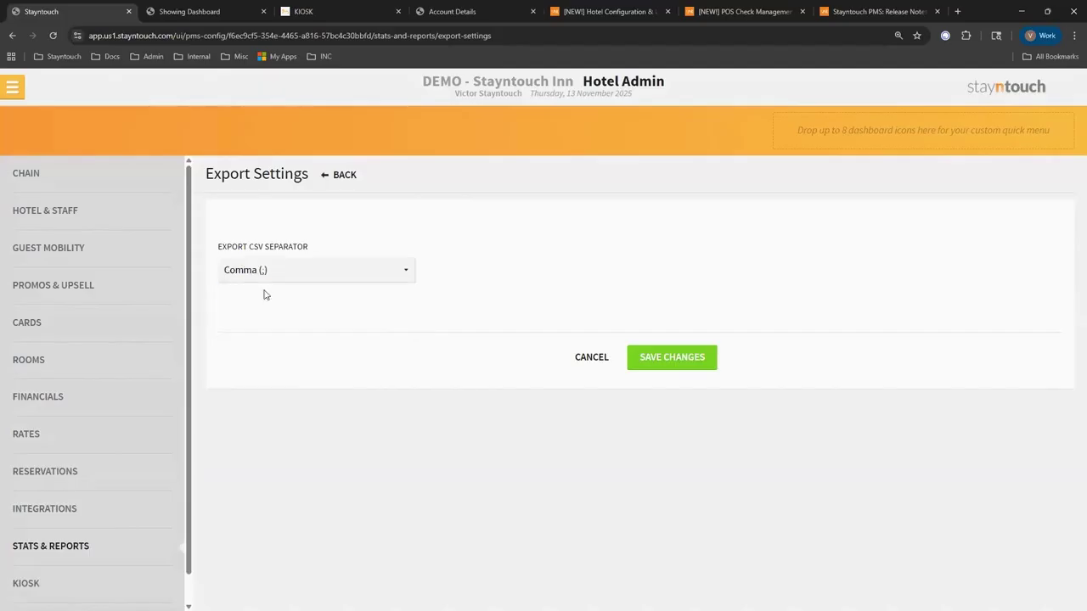
click(686, 358)
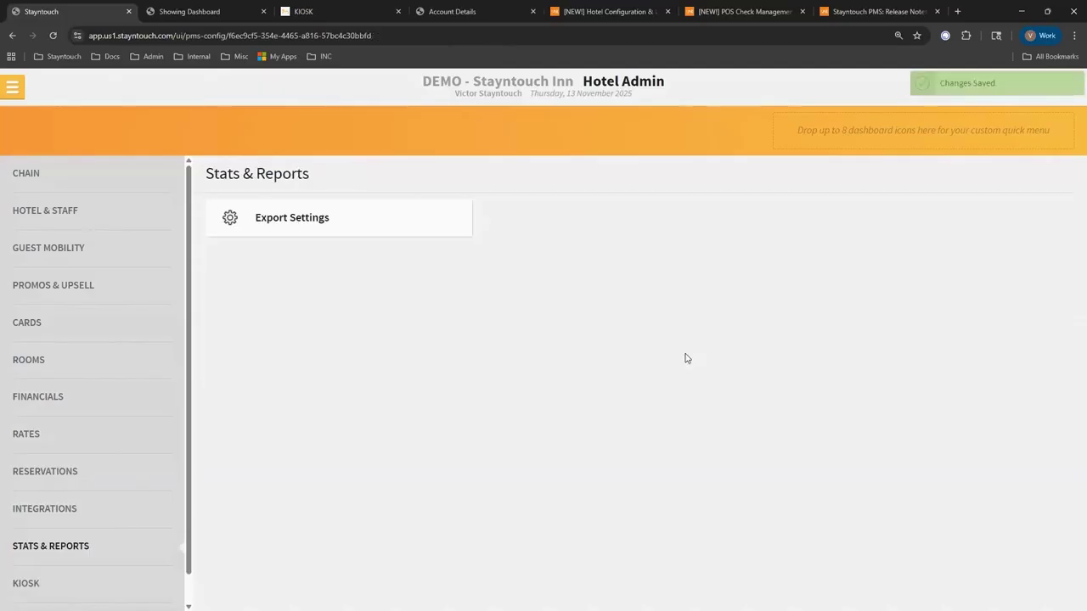
click(12, 87)
click(72, 389)
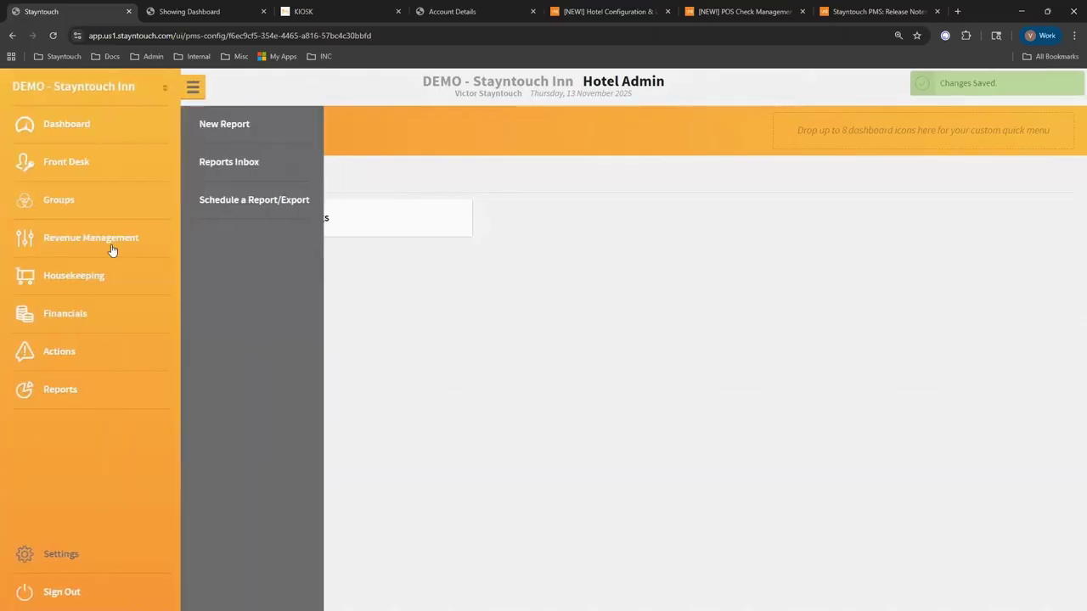
Open Schedule a Report/Export to list the seven scheduled reports, A/R Aging through Guest Balance Report.
click(219, 200)
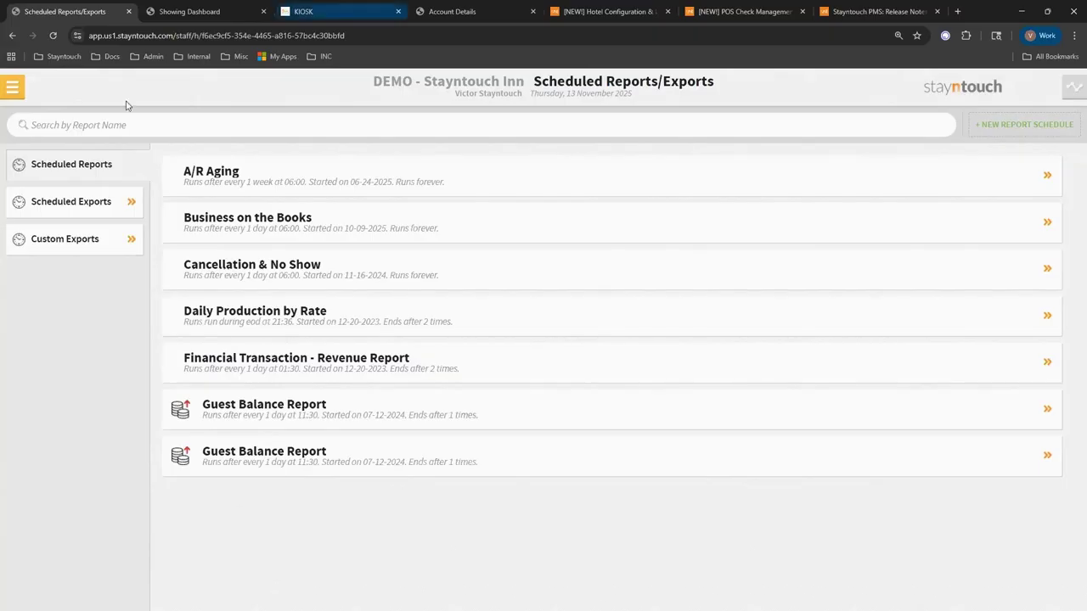
click(12, 87)
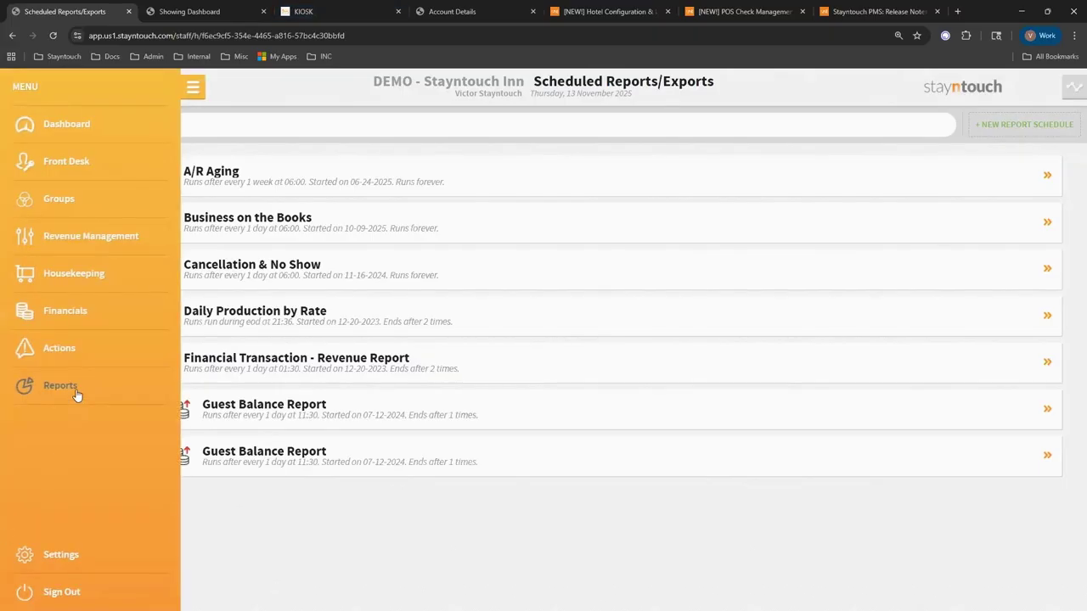
click(77, 392)
click(510, 535)
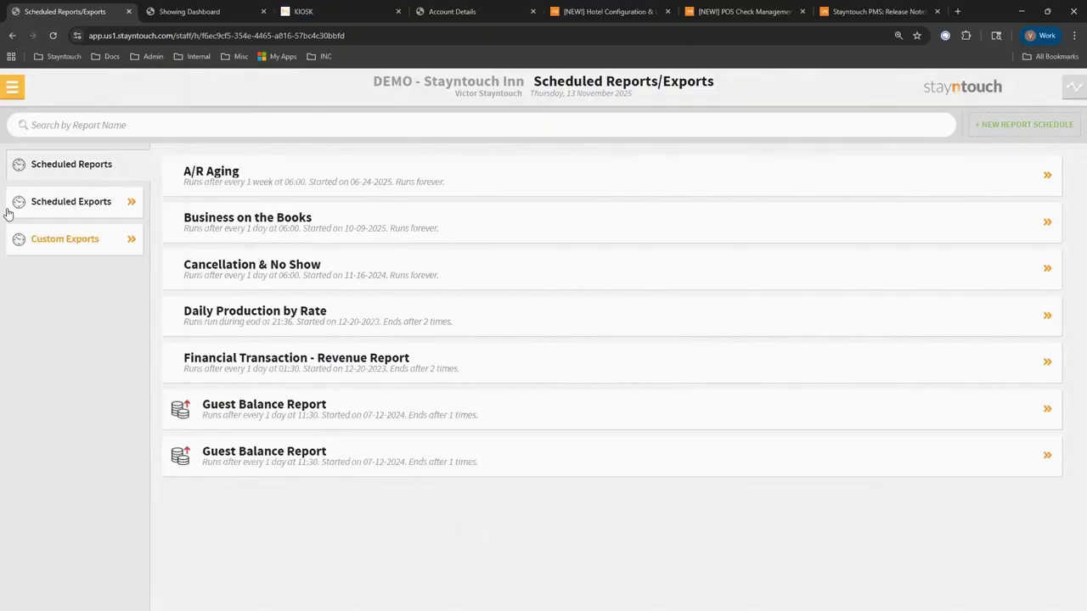
Check the Purpose of Stay options under Settings > Reservations.
click(11, 87)
click(114, 563)
click(204, 163)
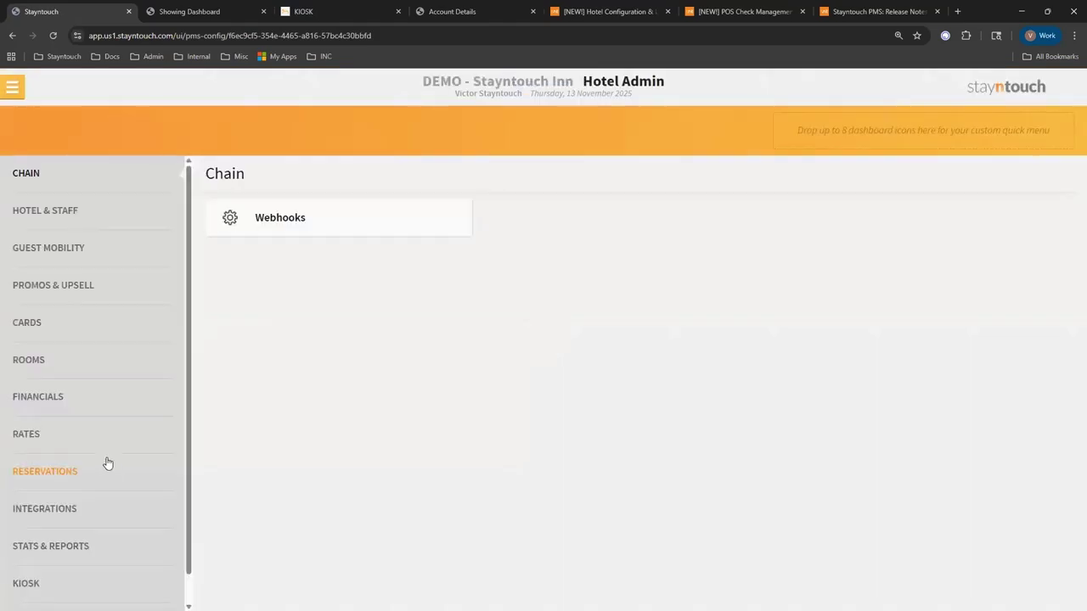
click(78, 473)
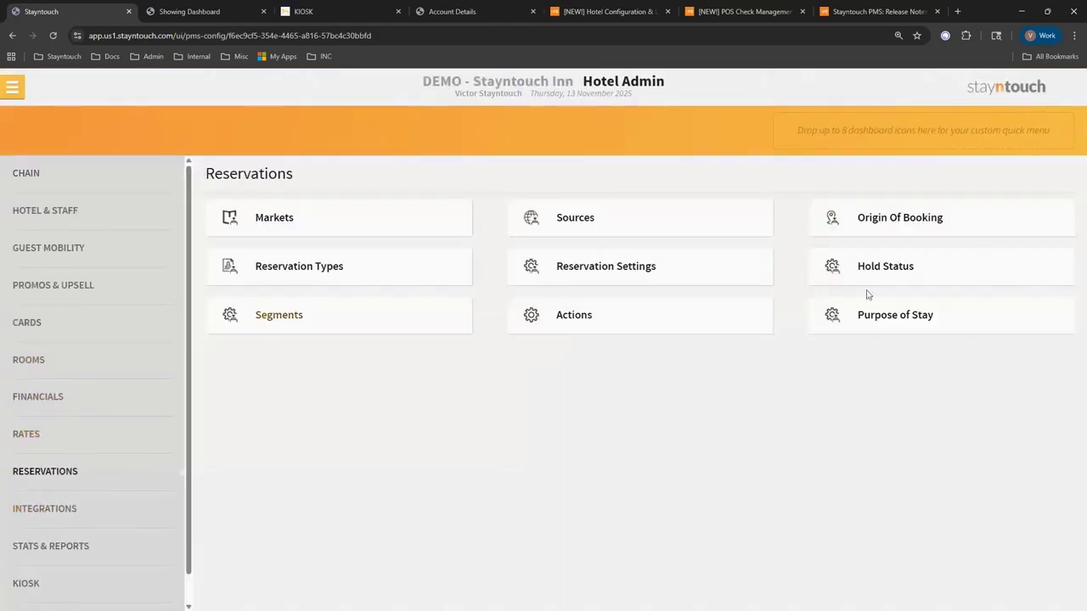
click(946, 323)
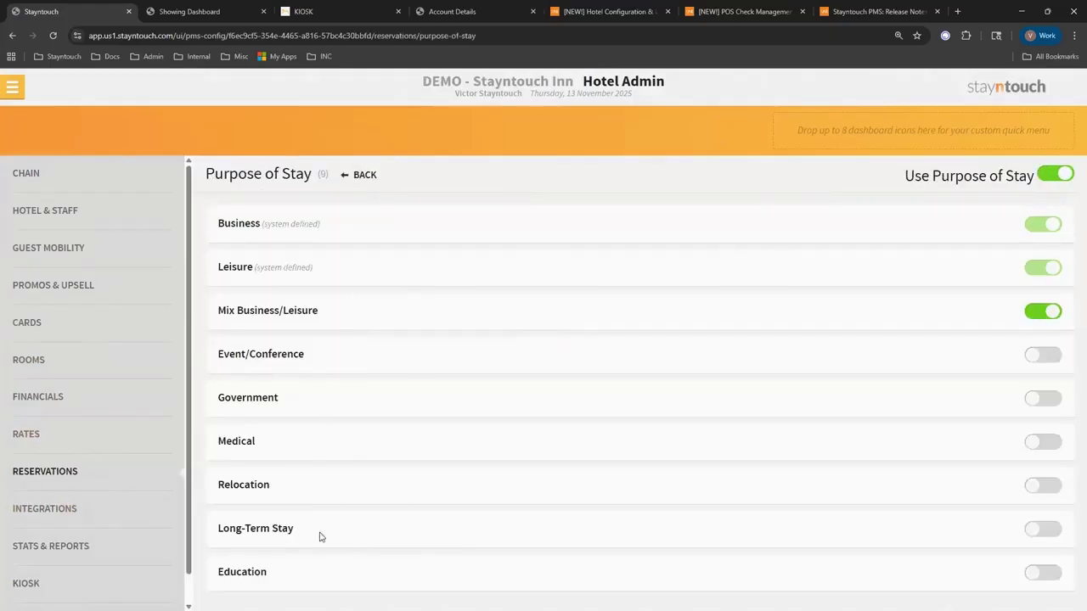
Start a new Daily Production by Demographics report via a 'daily' search and expand its Display(s) options.
click(12, 87)
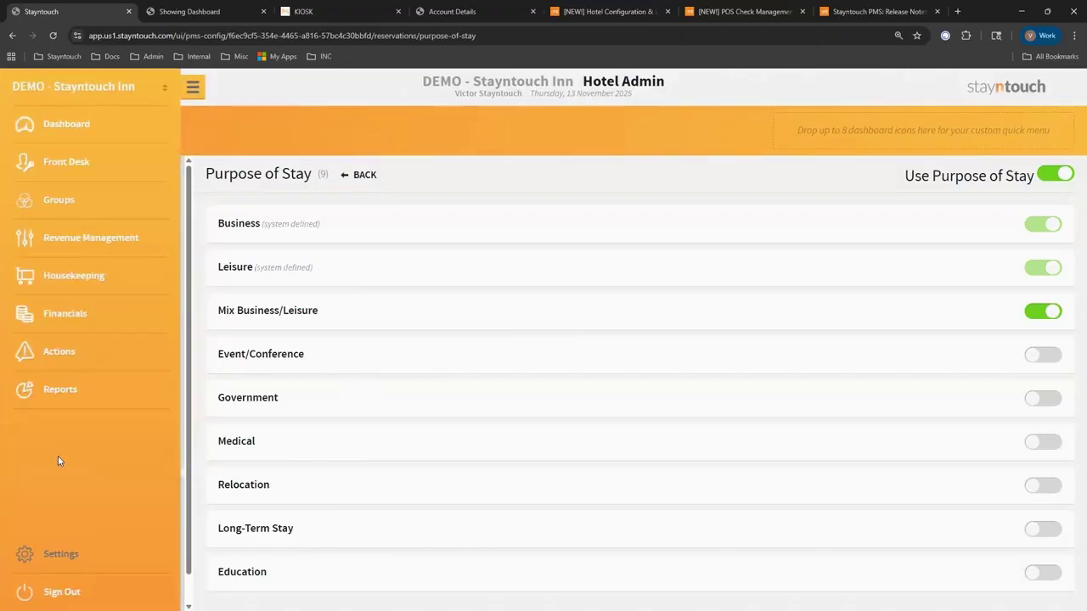
click(67, 392)
click(224, 125)
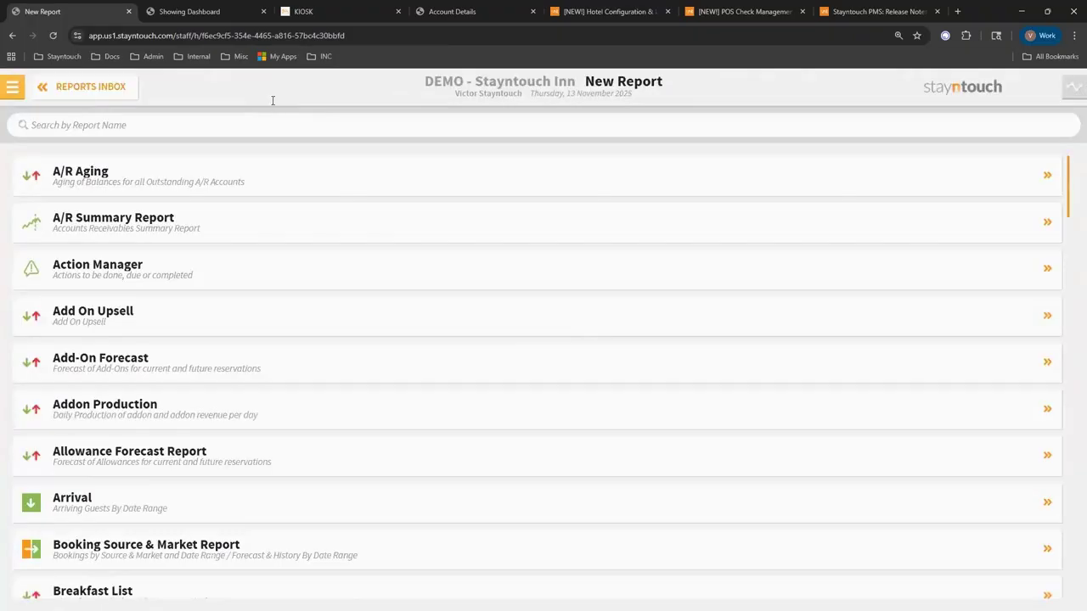
text(daily)
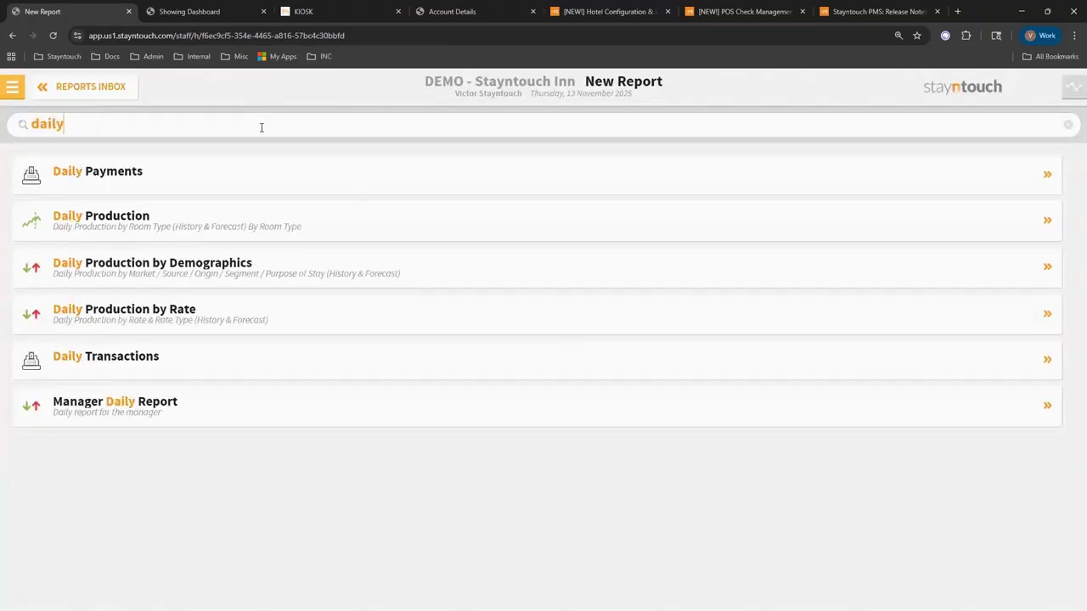
click(203, 279)
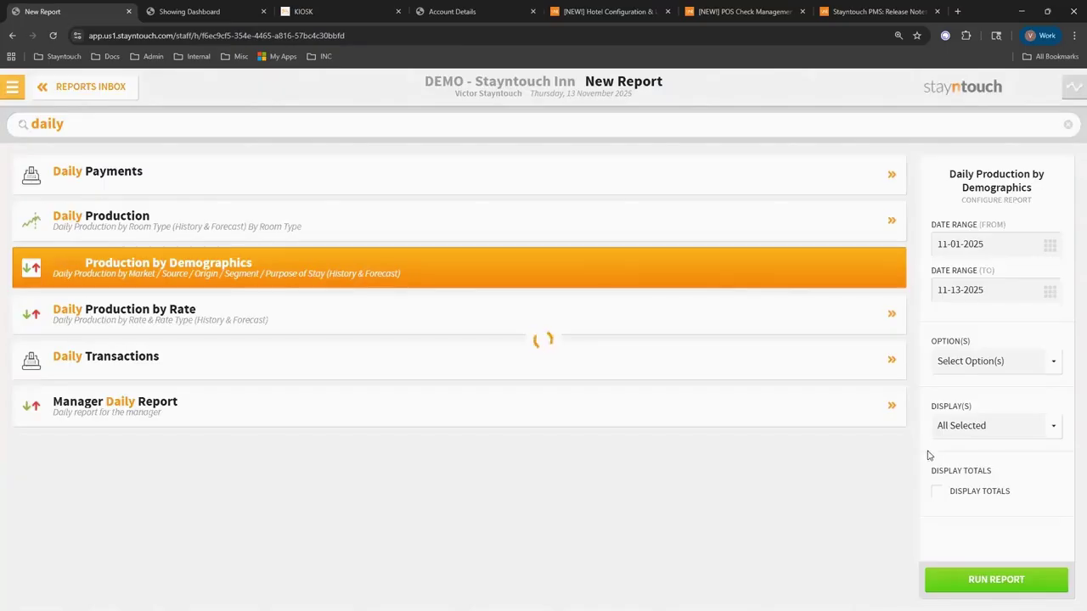
click(965, 437)
scroll(1010, 475, down, 2)
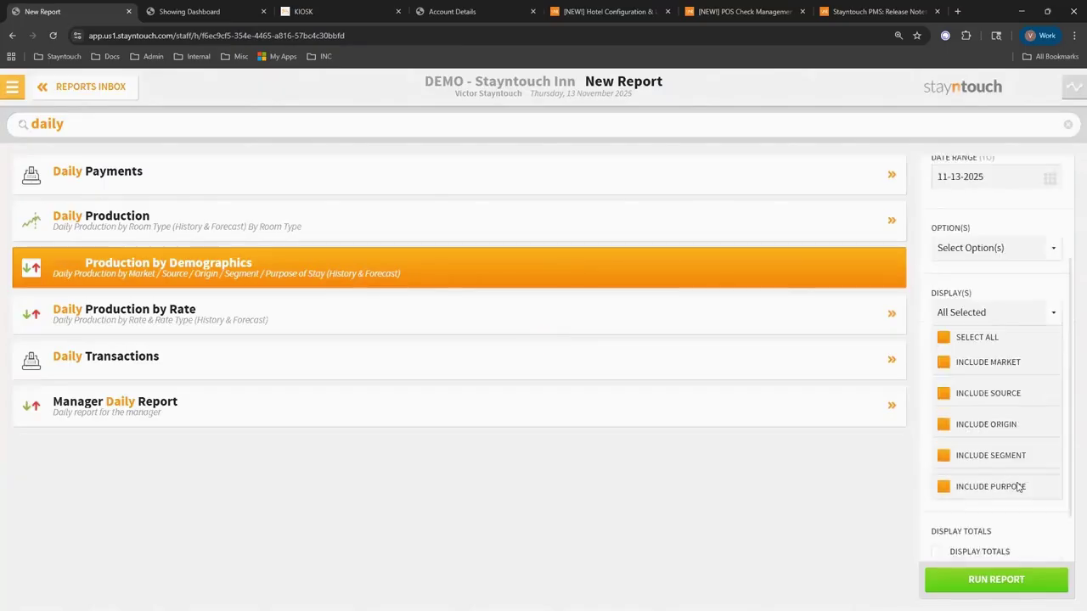
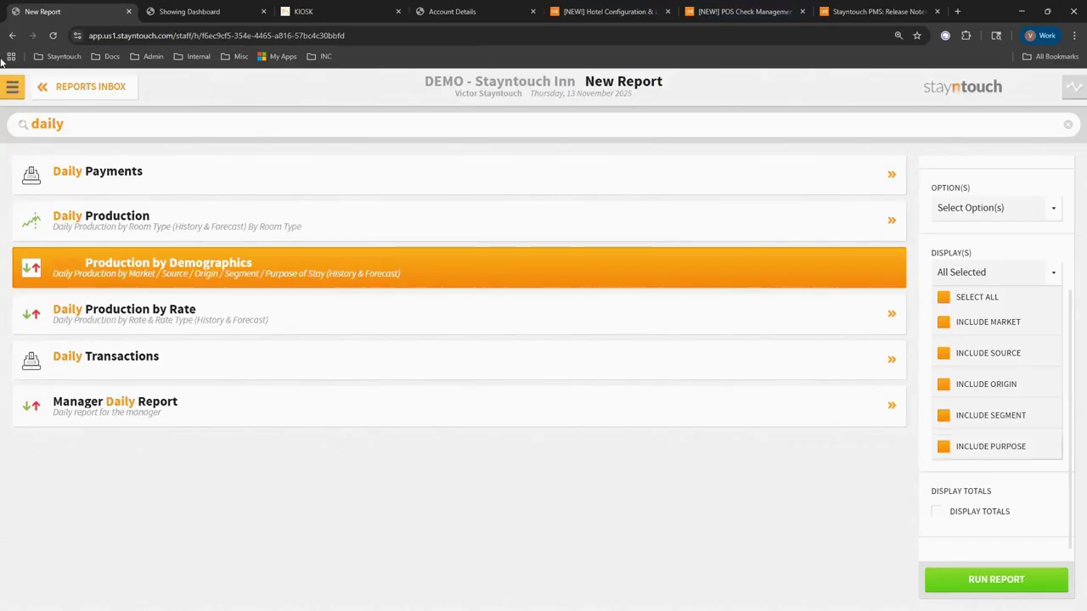
Leave the Daily Production by Demographics setup and return to the Manager Dashboard.
click(12, 86)
click(34, 123)
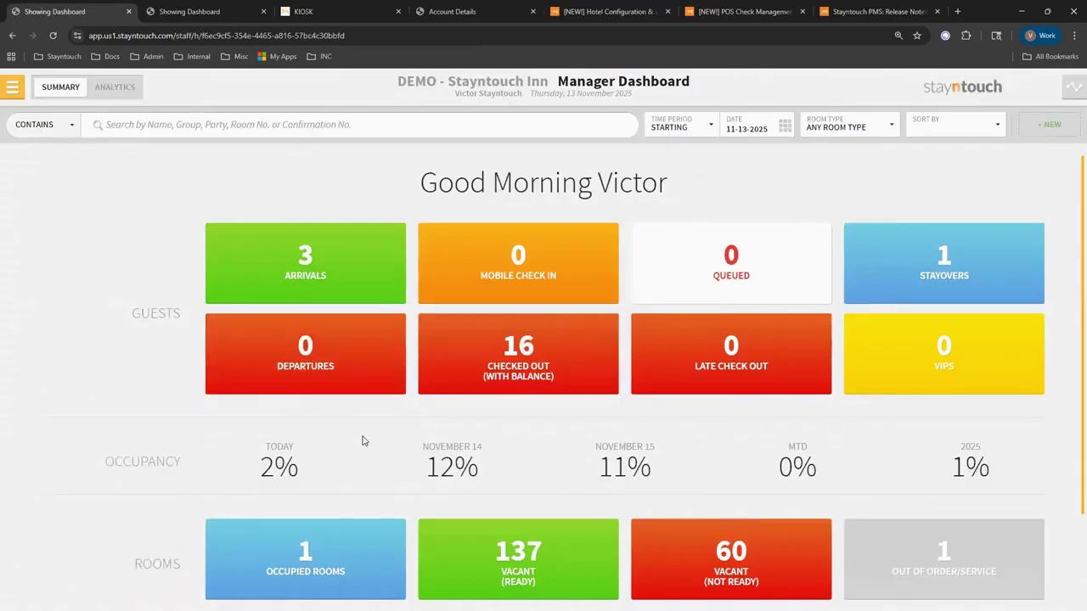
Open the Bill & Charges of the room 231 arrival's reservation.
click(313, 261)
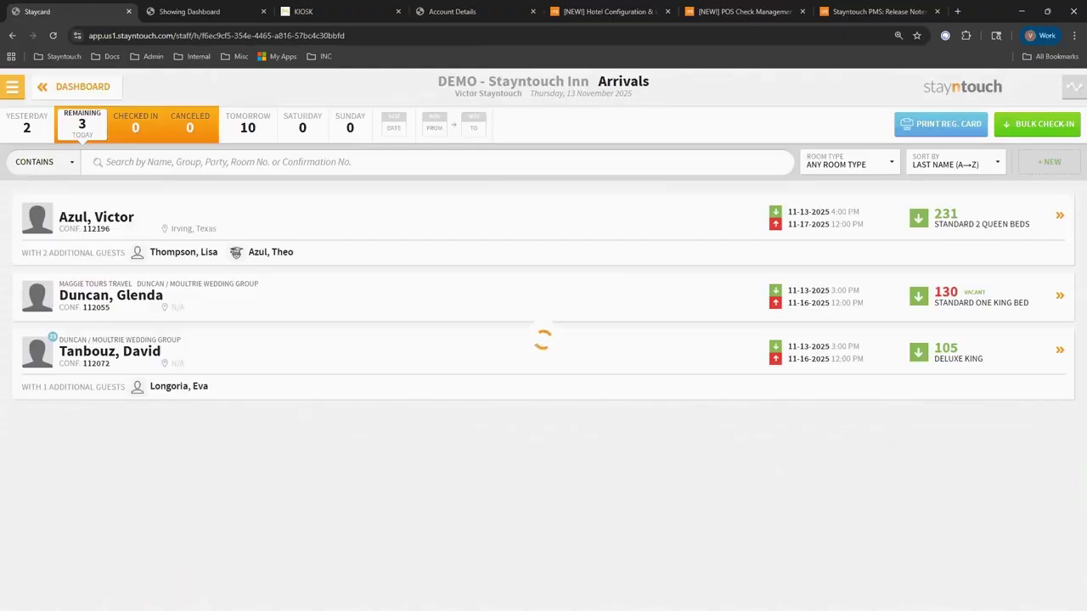
click(354, 393)
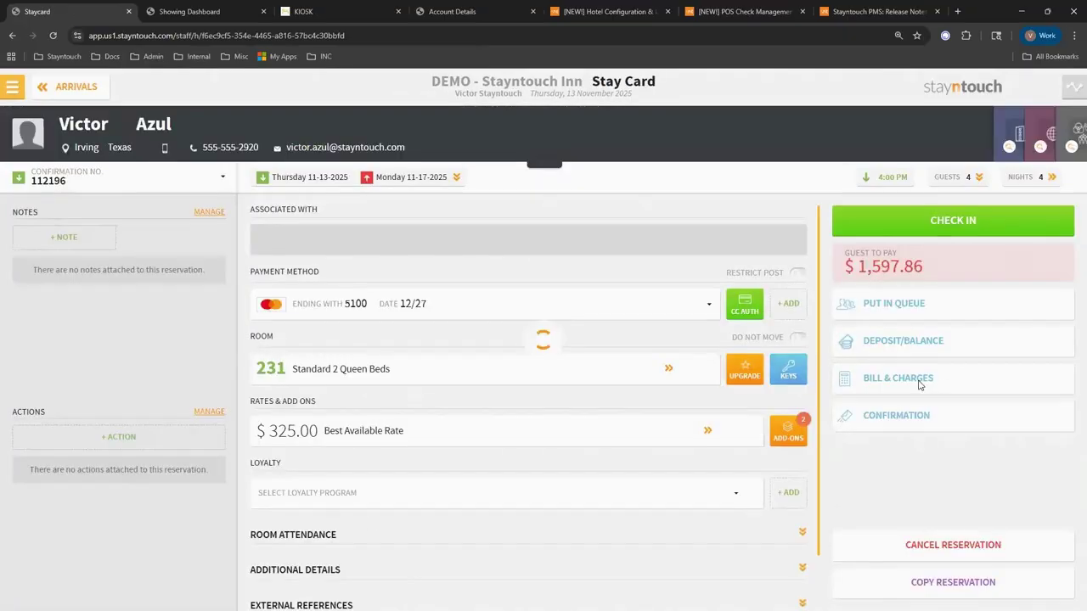
click(920, 385)
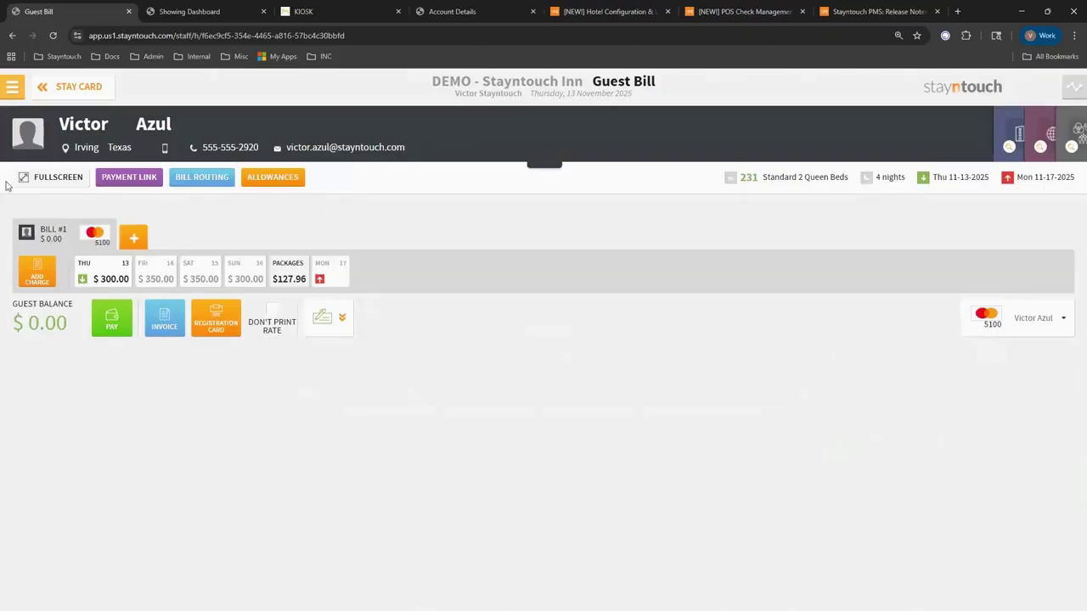
Generate a $500 payment link from the guest bill, select its URL, and close the confirmation.
click(127, 182)
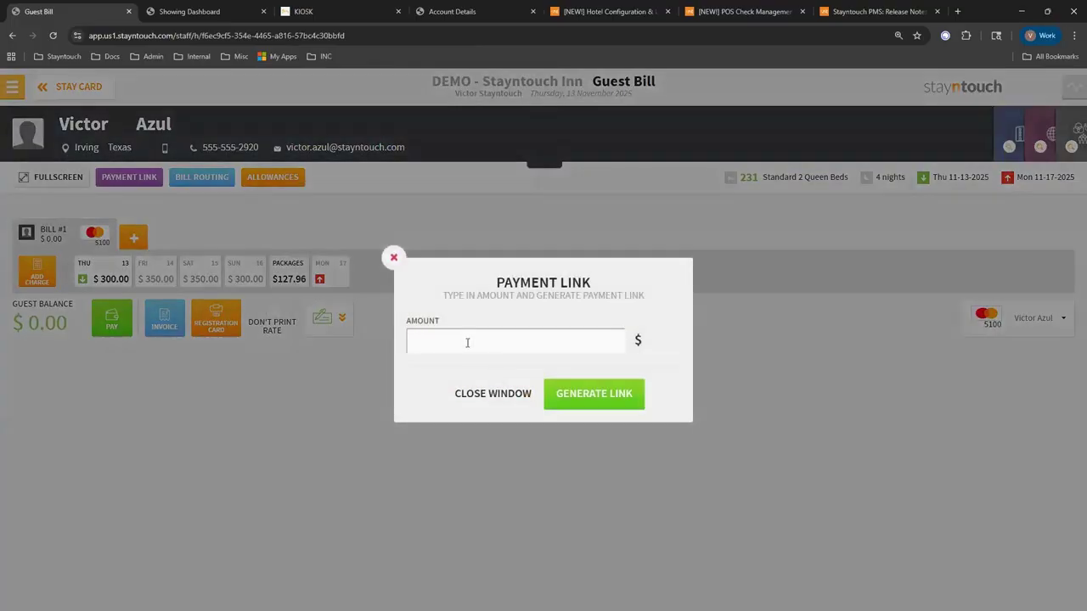
text(500)
click(568, 399)
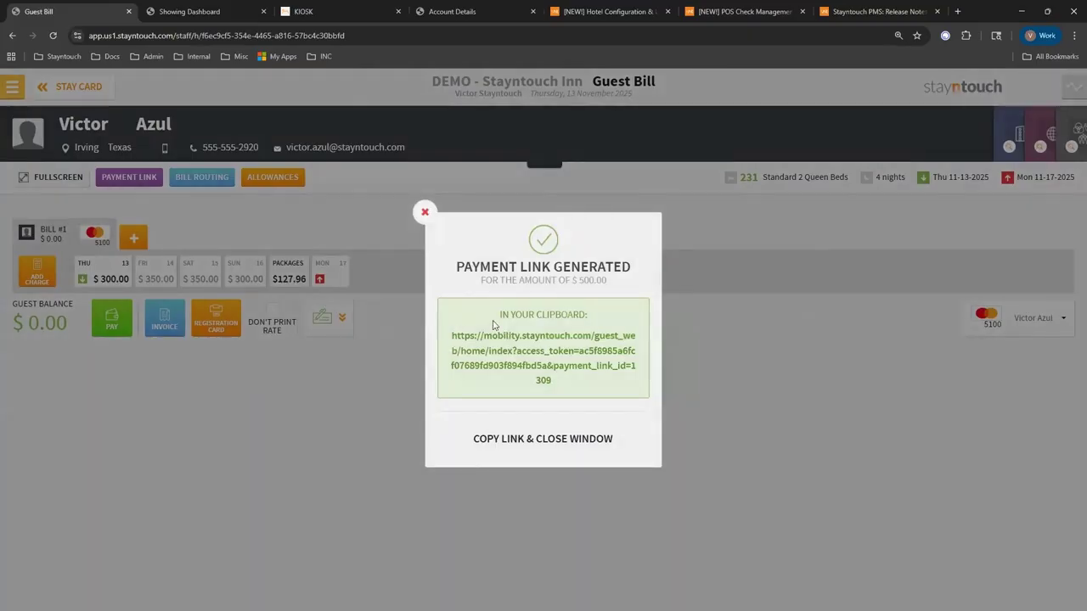
drag(452, 338, 624, 372)
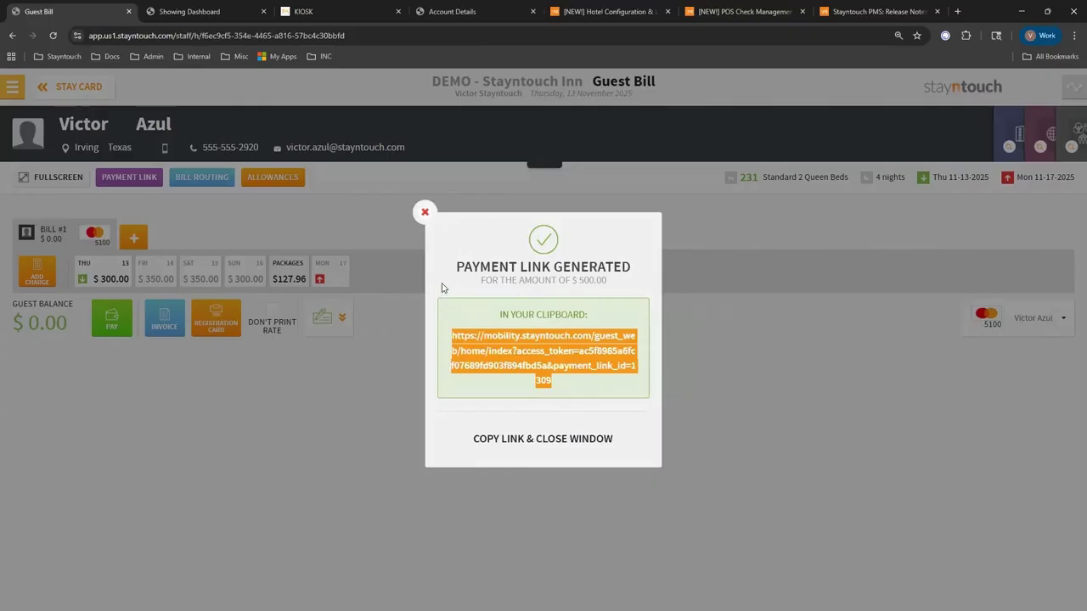
click(424, 215)
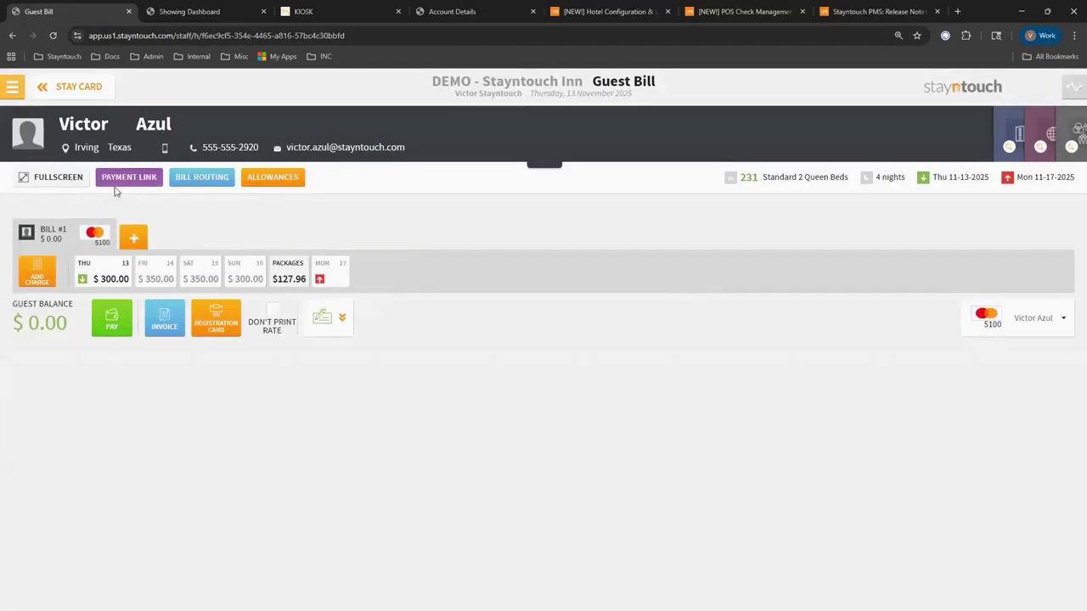
Return to Arrivals, then open the 2026 Home for the Holidays group from Manage Groups.
click(68, 94)
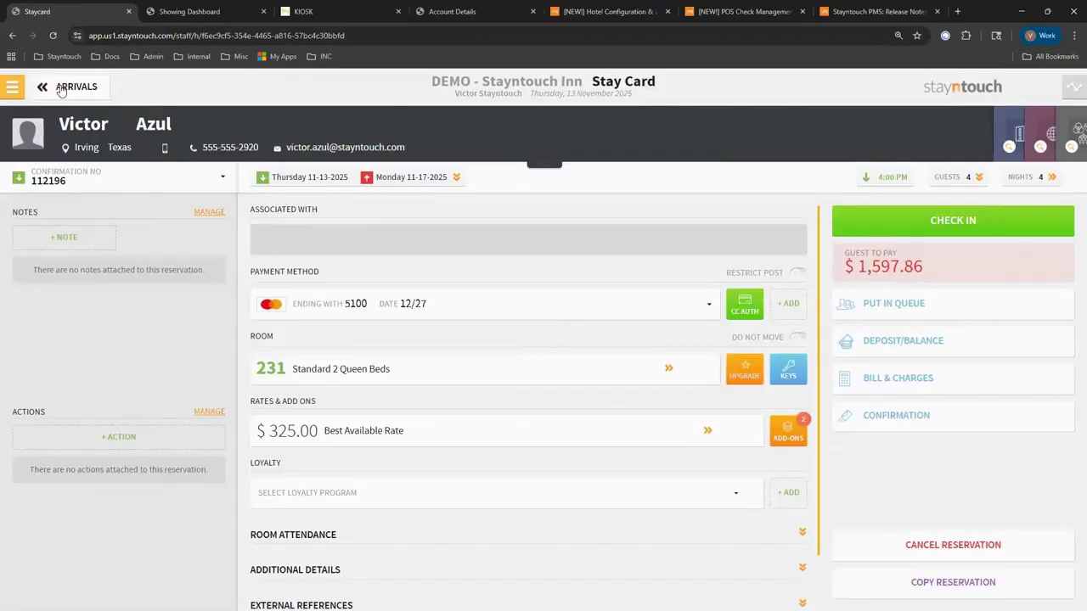
click(61, 90)
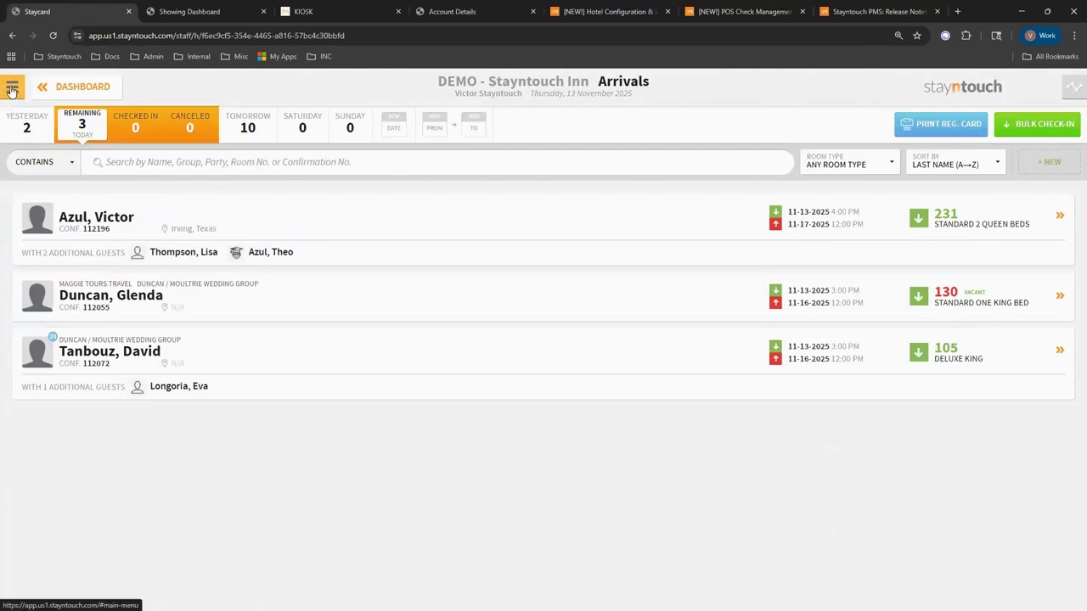
click(12, 90)
click(69, 209)
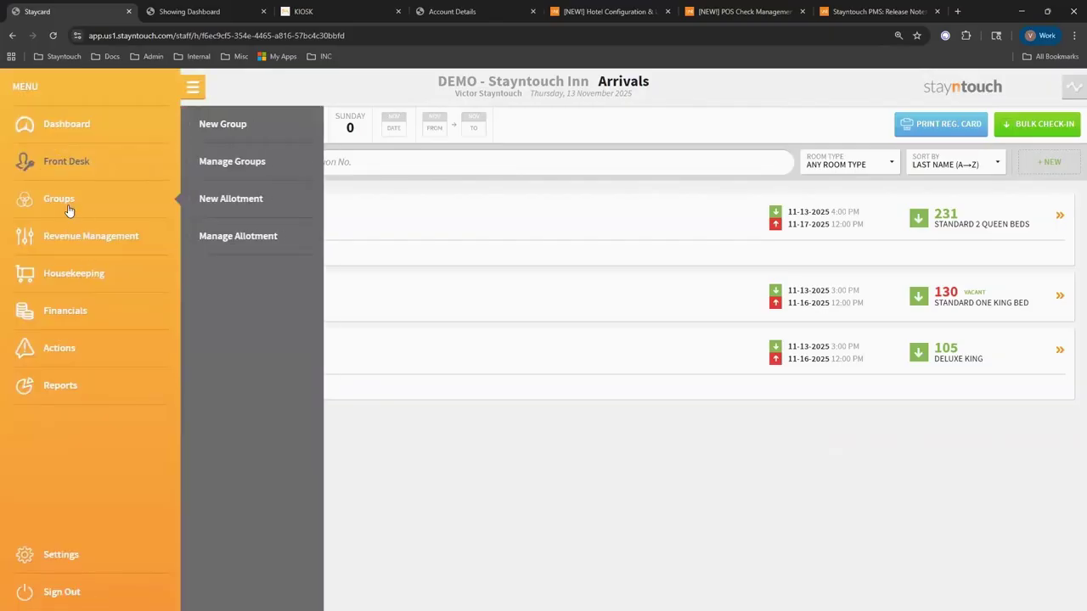
click(206, 172)
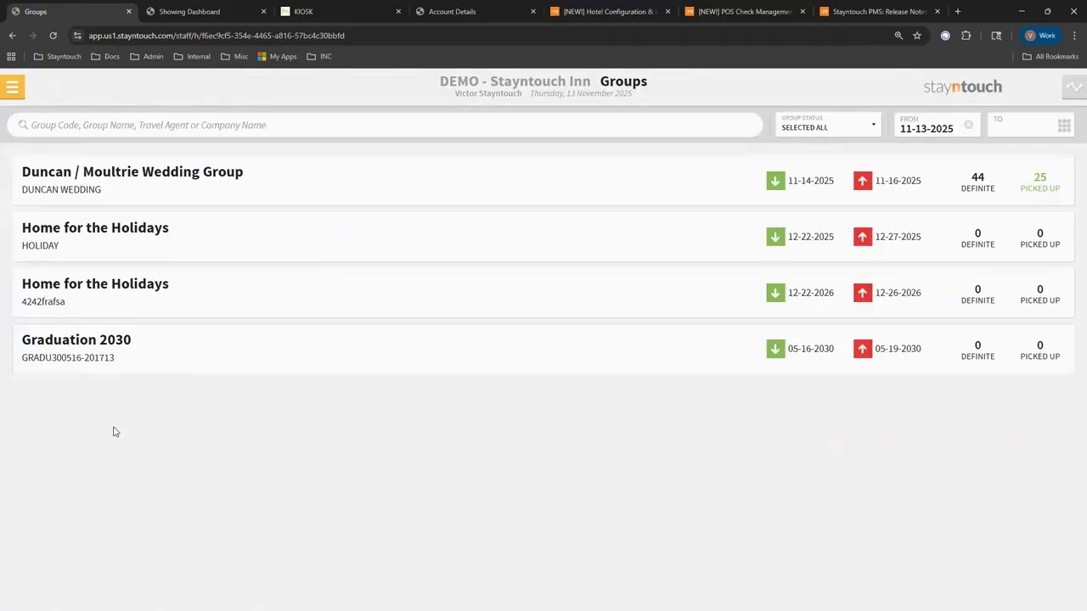
click(113, 289)
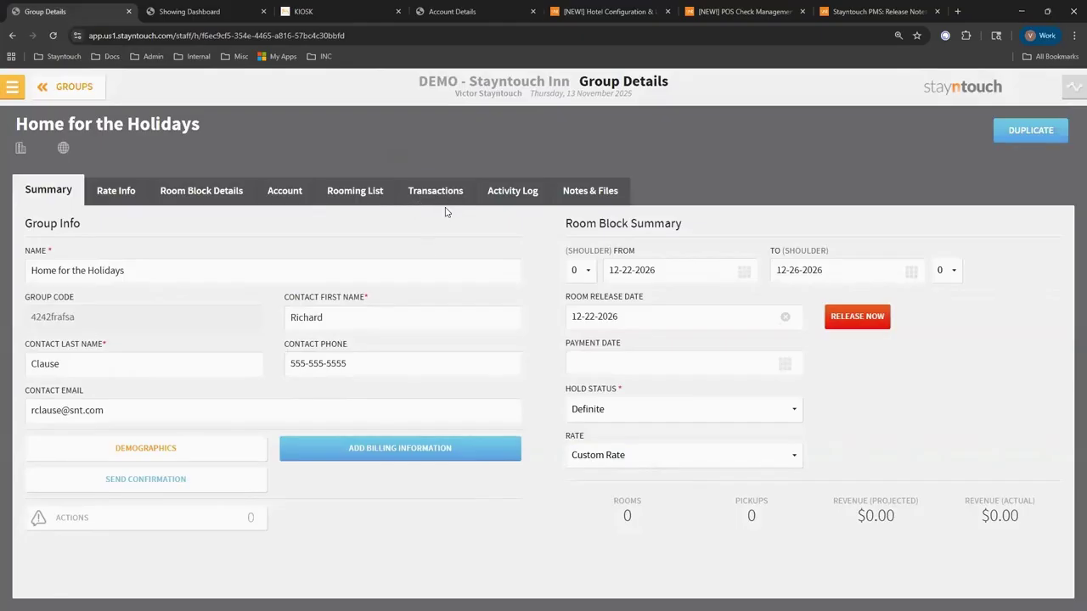
Generate a $100 payment link from the group's Transactions, then copy it and close.
click(526, 195)
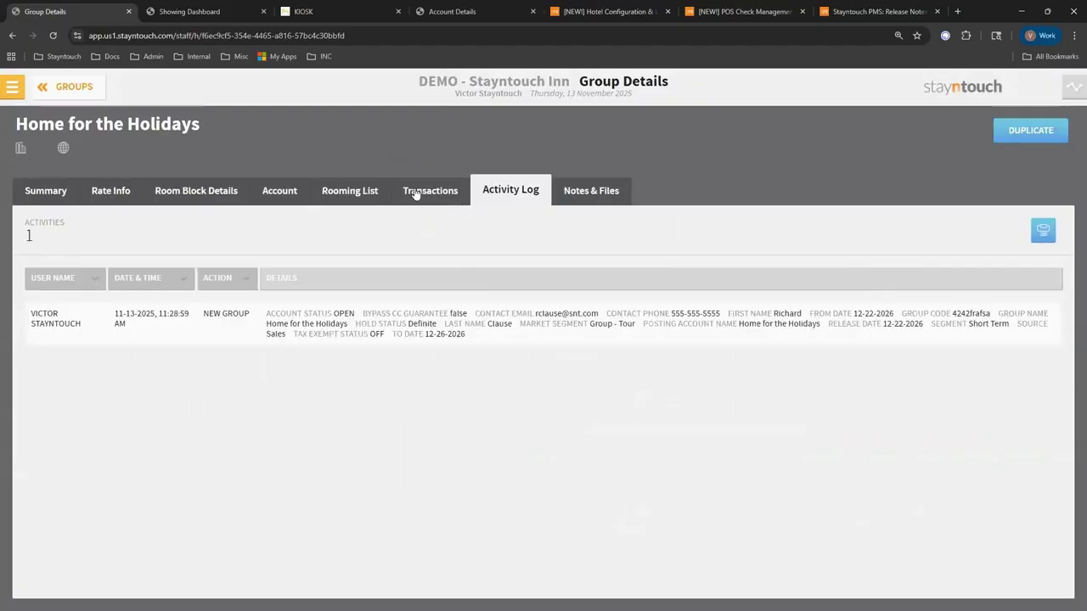
click(433, 195)
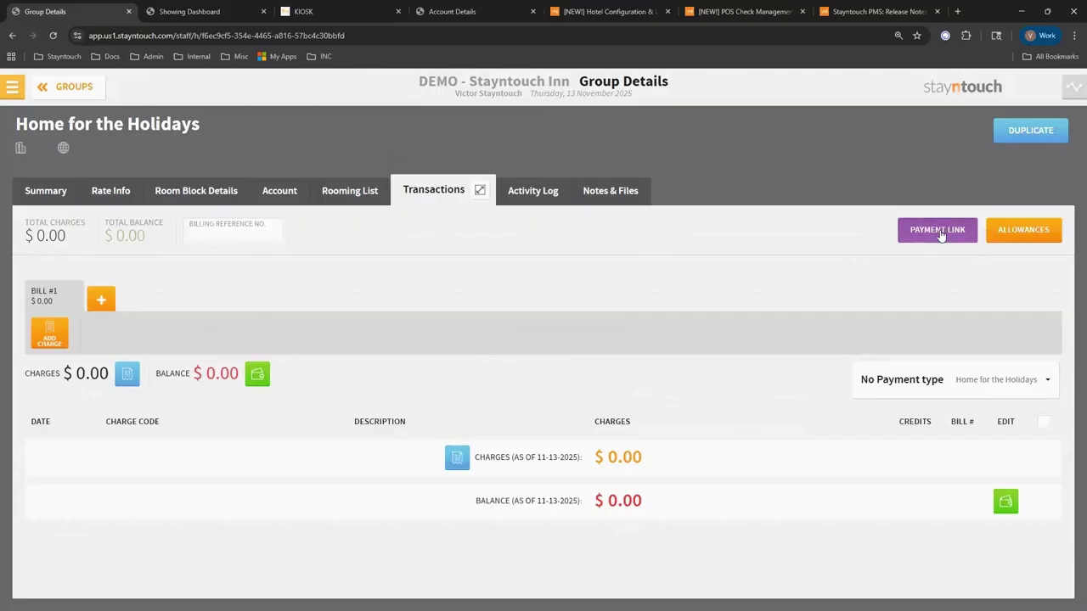
click(938, 235)
click(446, 342)
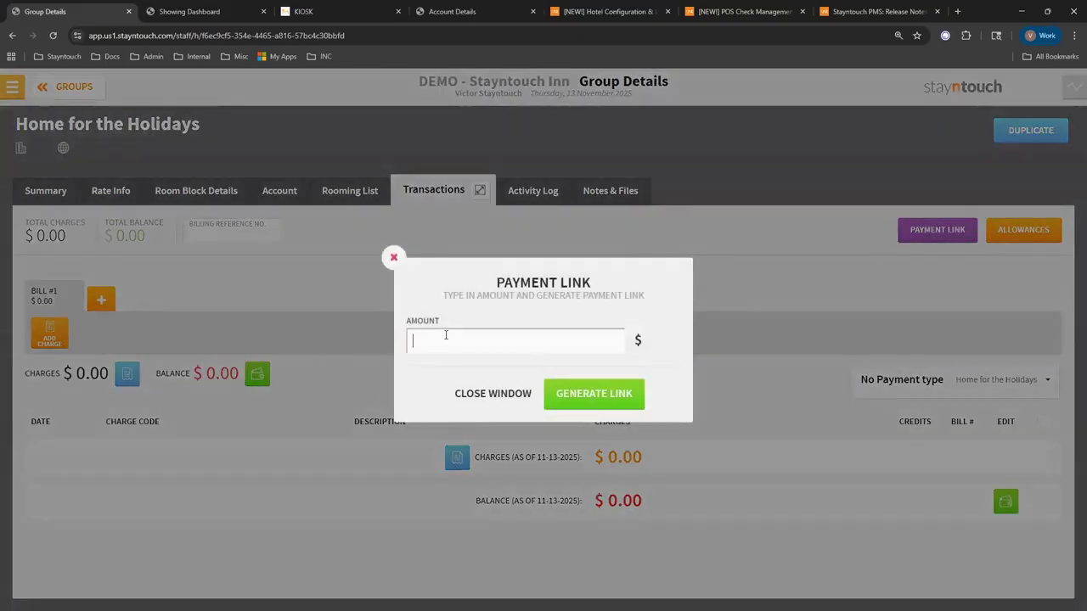
text(100)
click(575, 402)
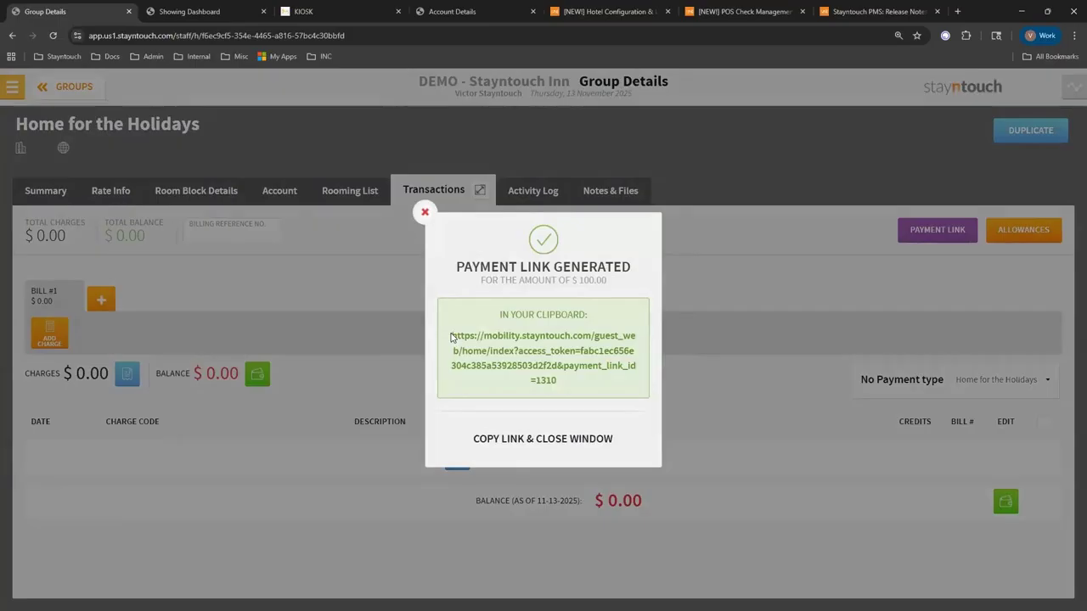
click(509, 436)
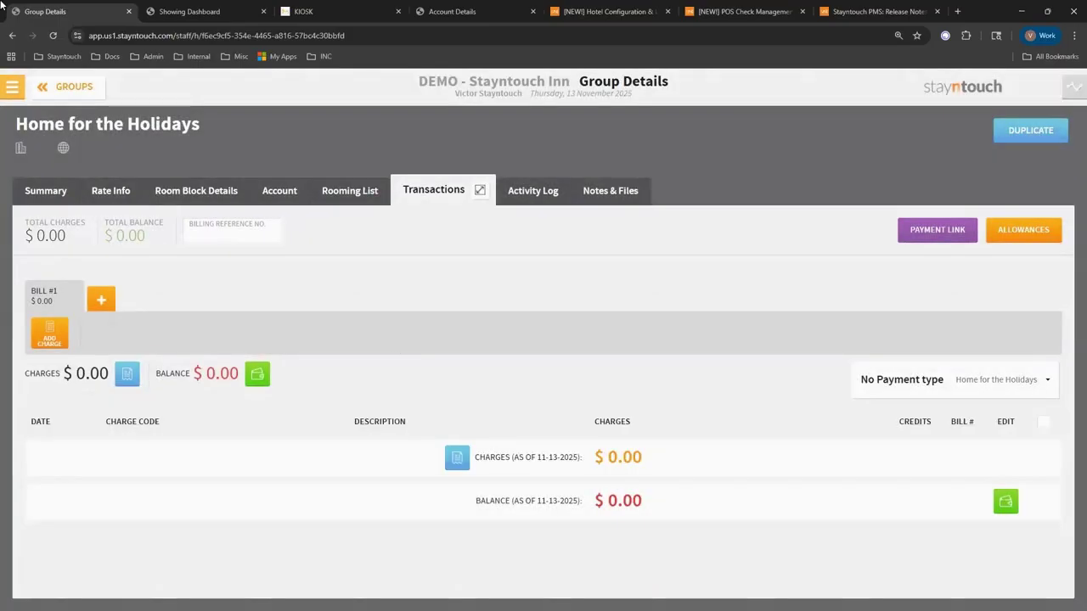
Open the Vikings of America Conference 2021 house account's Transactions, showing Bill #1 at $50,533.17.
click(13, 88)
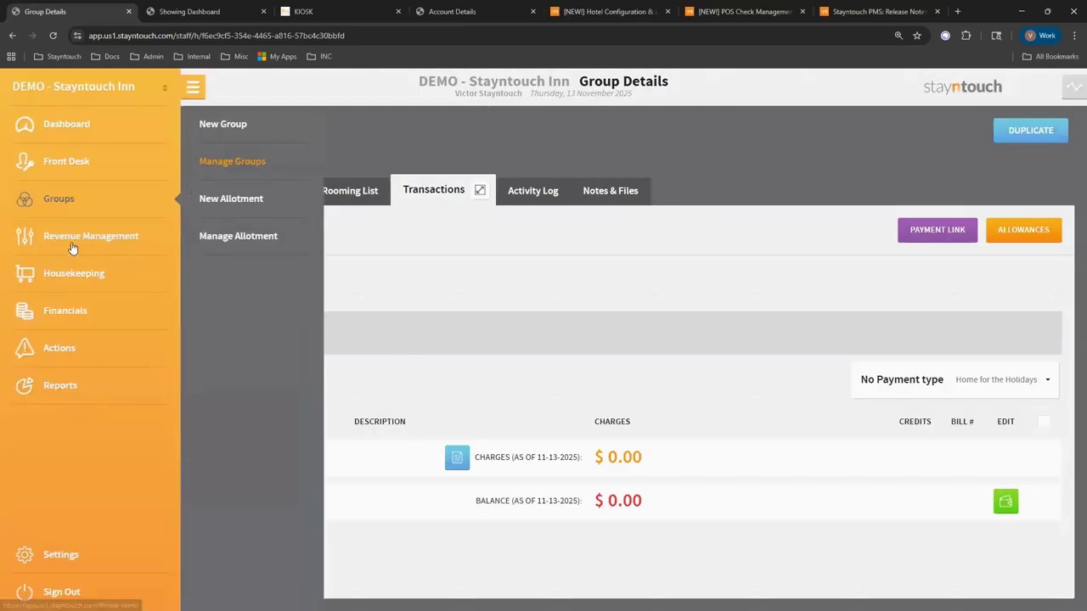
click(73, 170)
click(210, 353)
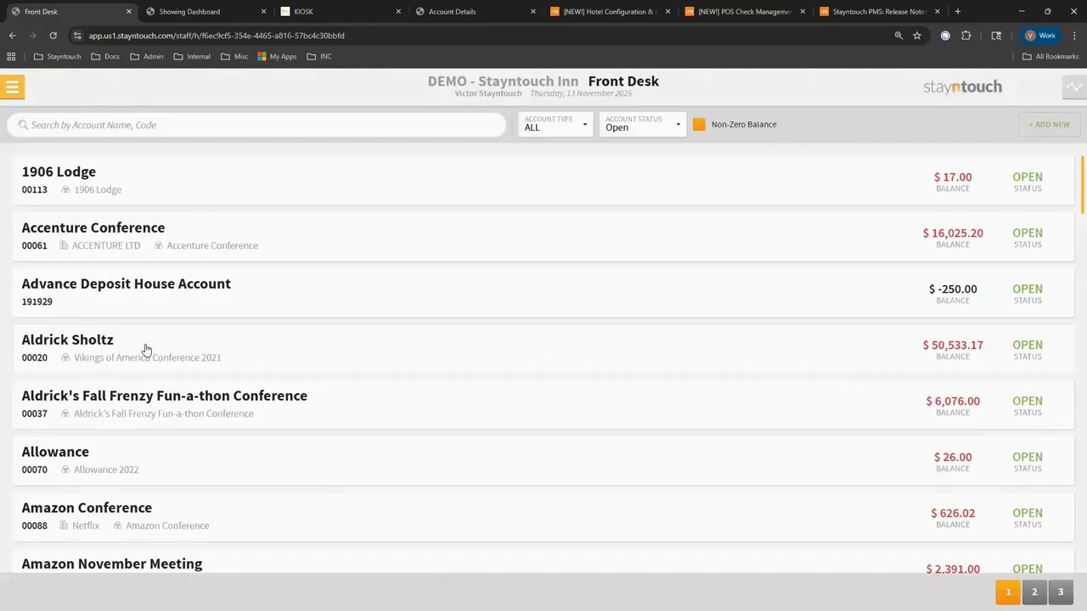
click(146, 349)
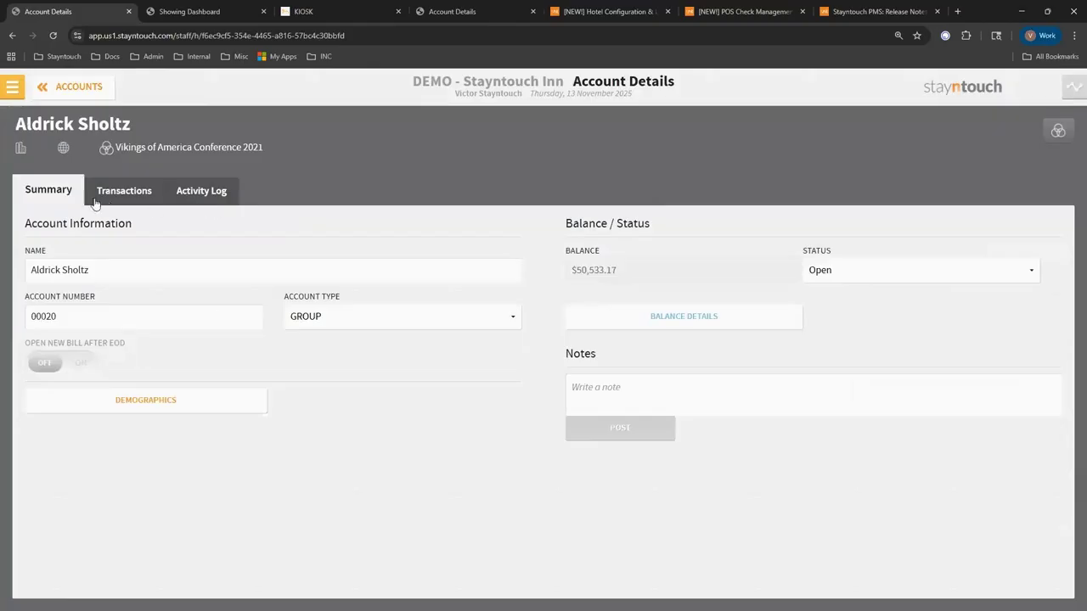
click(112, 193)
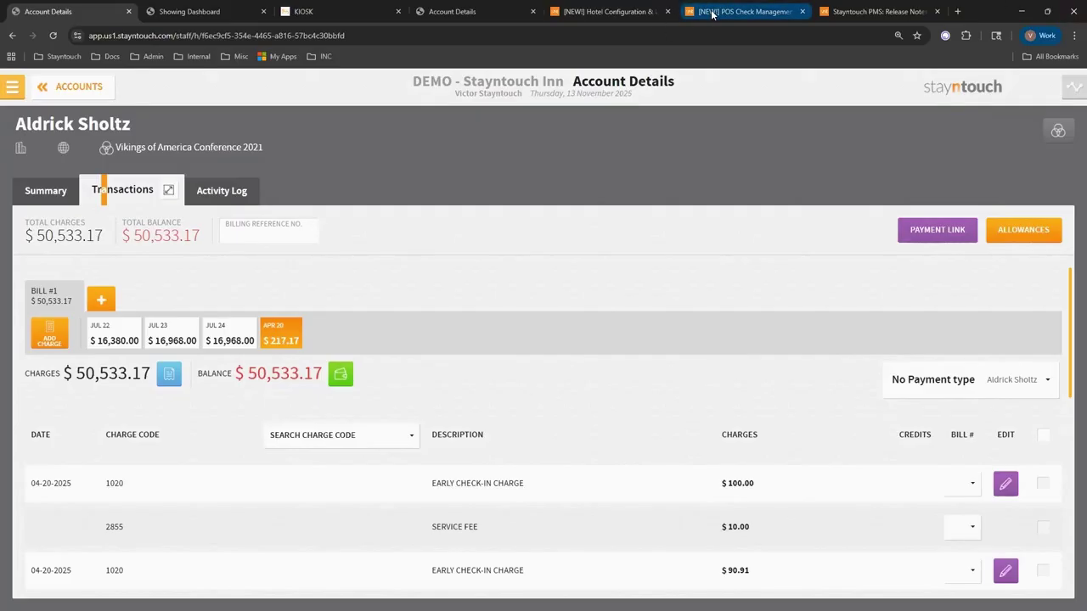
mouse_move(711, 15)
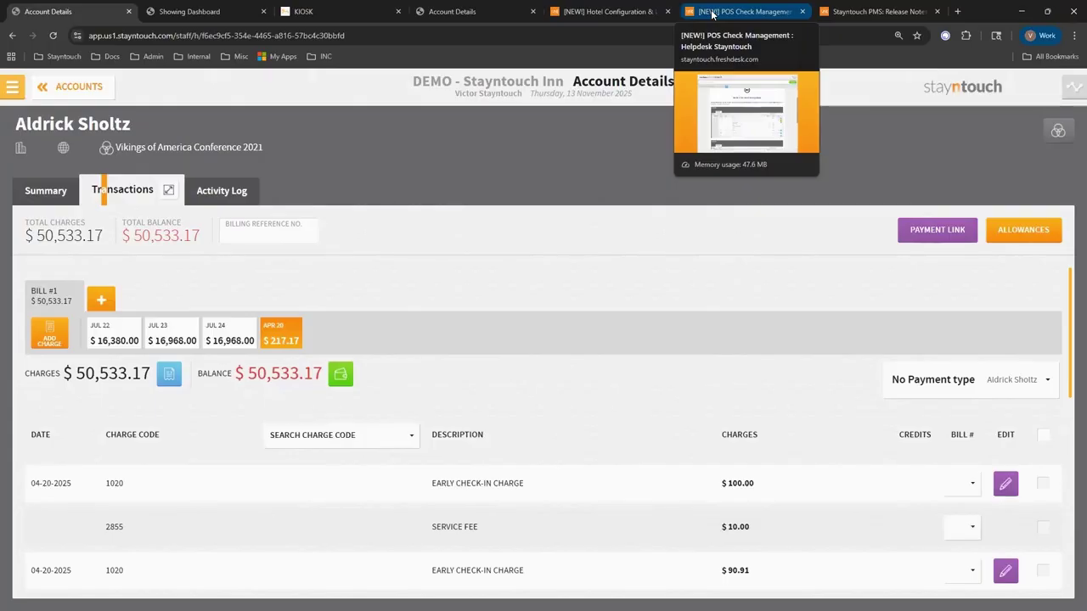
Read through the '[NEW!] POS Check Management' helpdesk article and return to its top.
click(712, 14)
scroll(412, 436, down, 5)
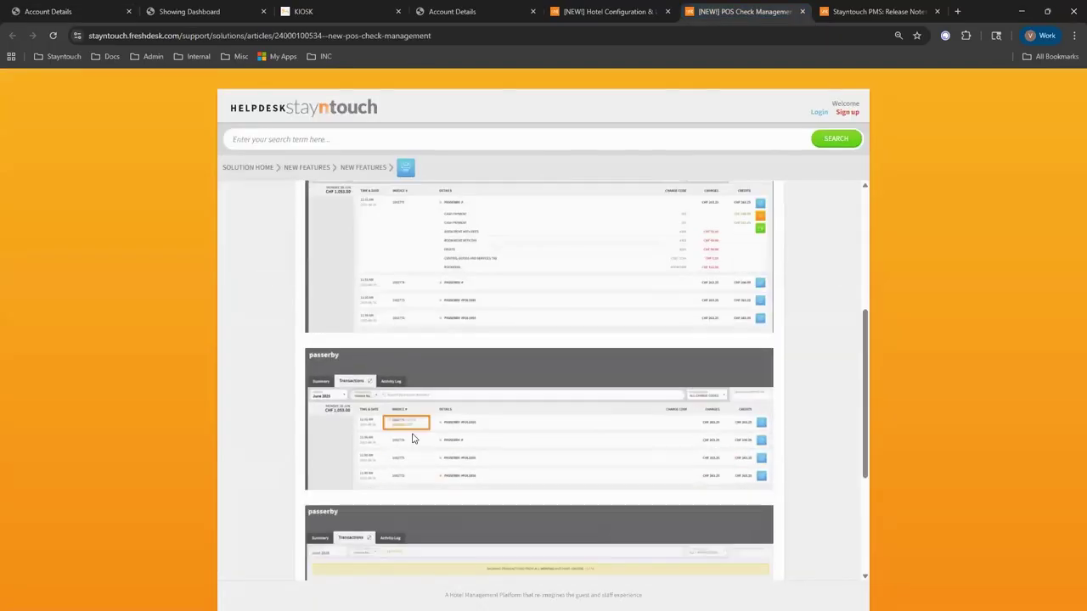
scroll(412, 438, up, 2)
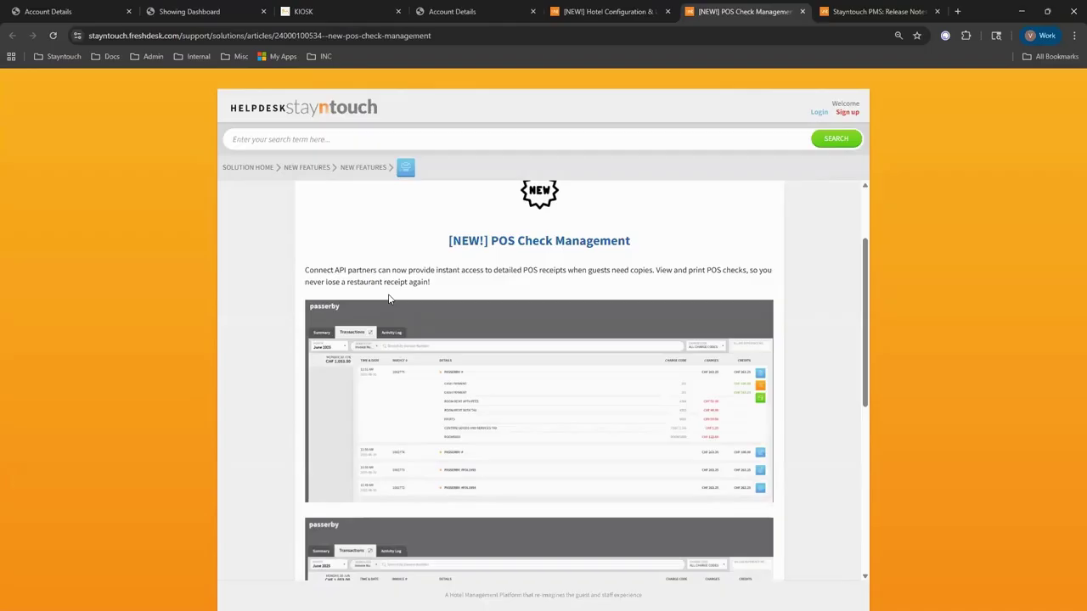
scroll(565, 444, down, 2)
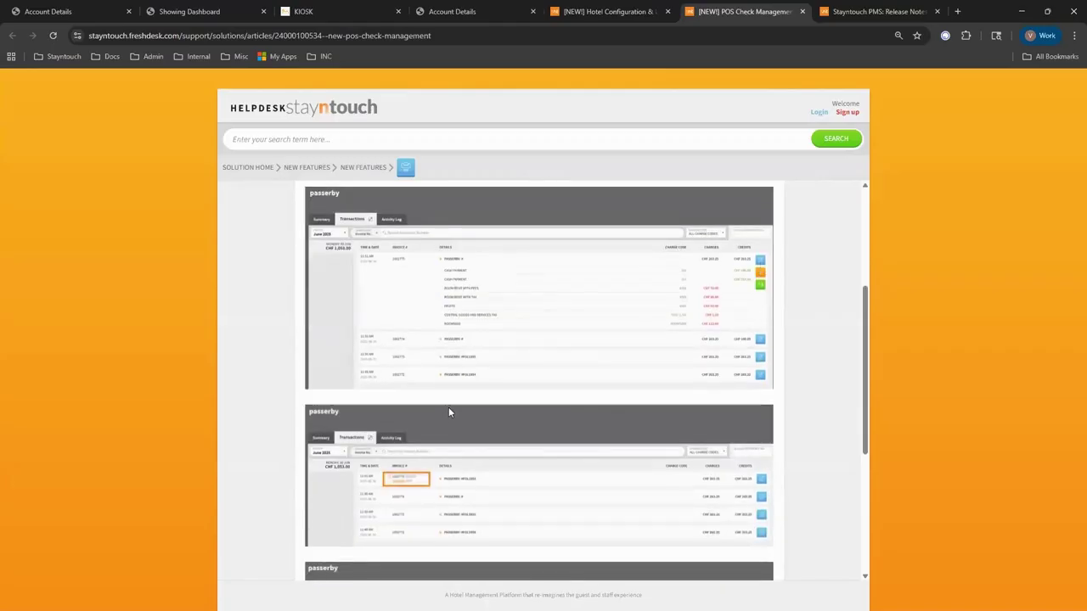
scroll(449, 459, down, 1)
scroll(450, 477, down, 4)
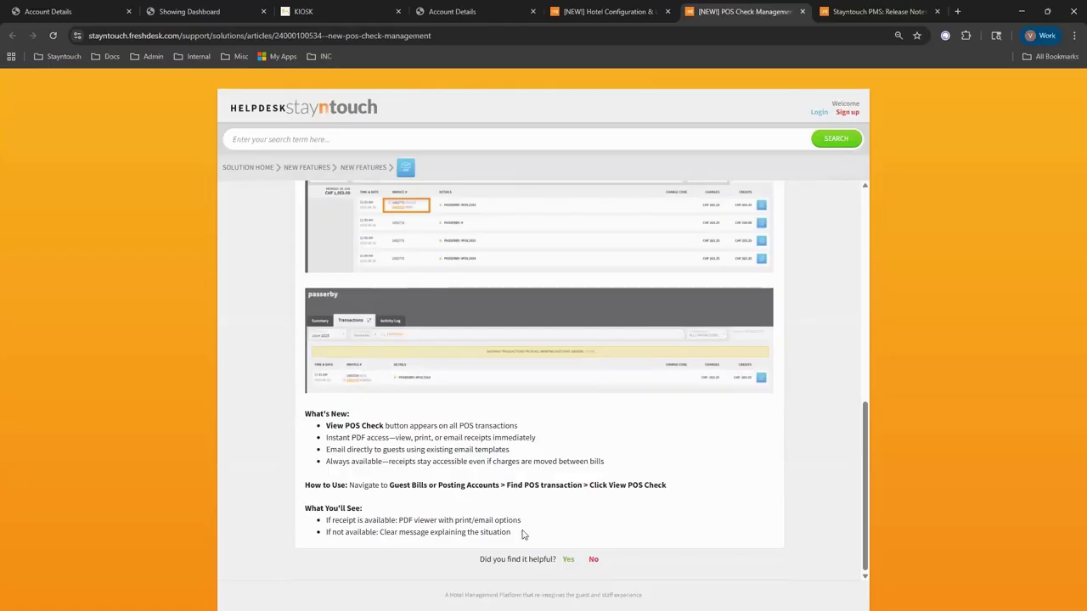
scroll(523, 504, up, 10)
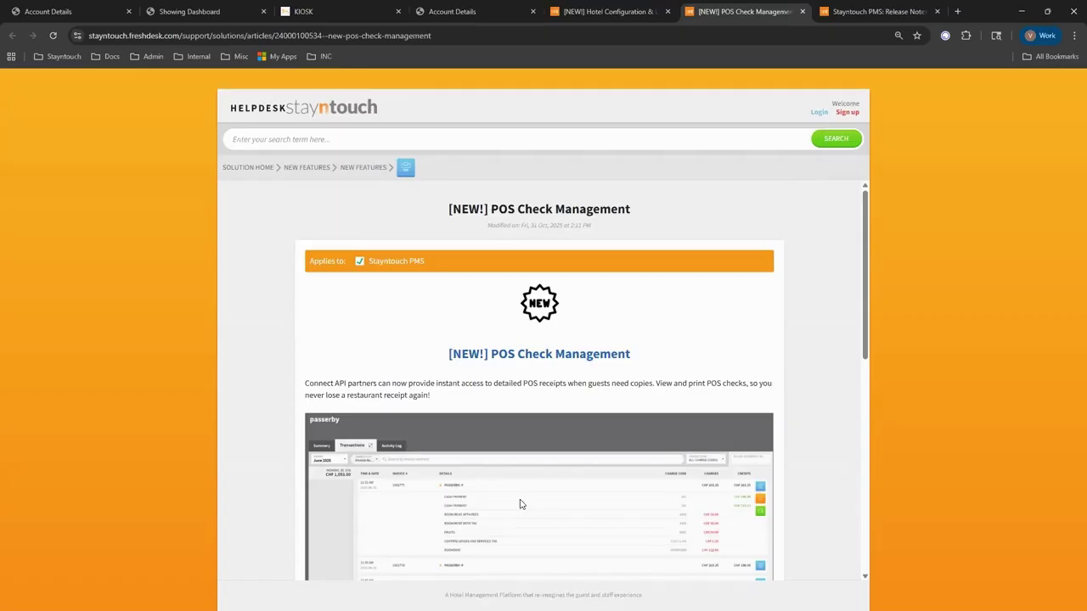
Open Hotel Admin > Integrations > Central Reservation System > Windsurfer and scroll its feature settings.
click(99, 8)
click(10, 86)
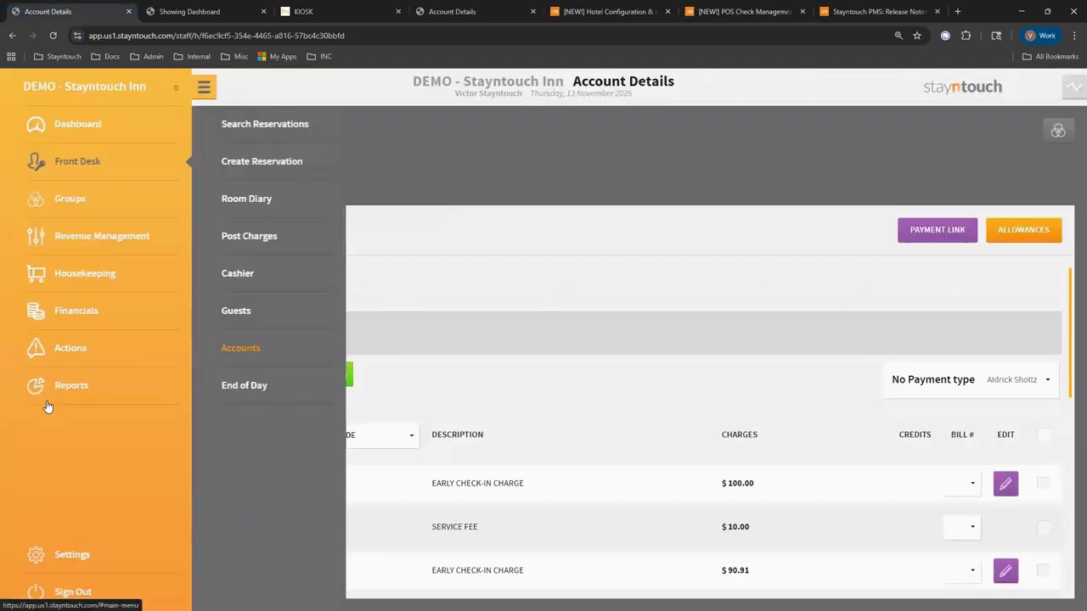
click(64, 557)
click(226, 168)
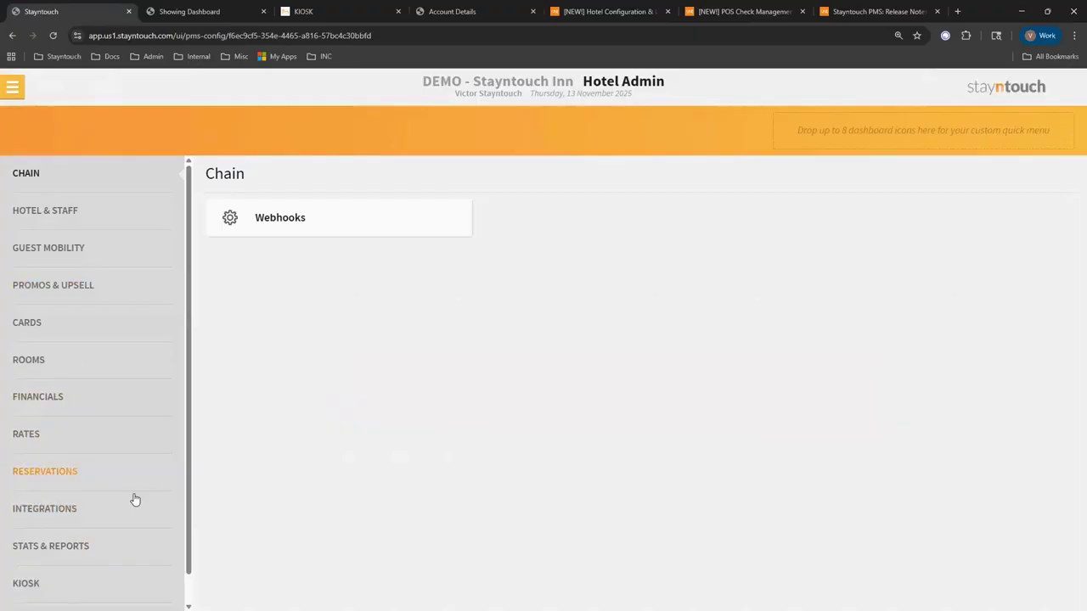
click(102, 510)
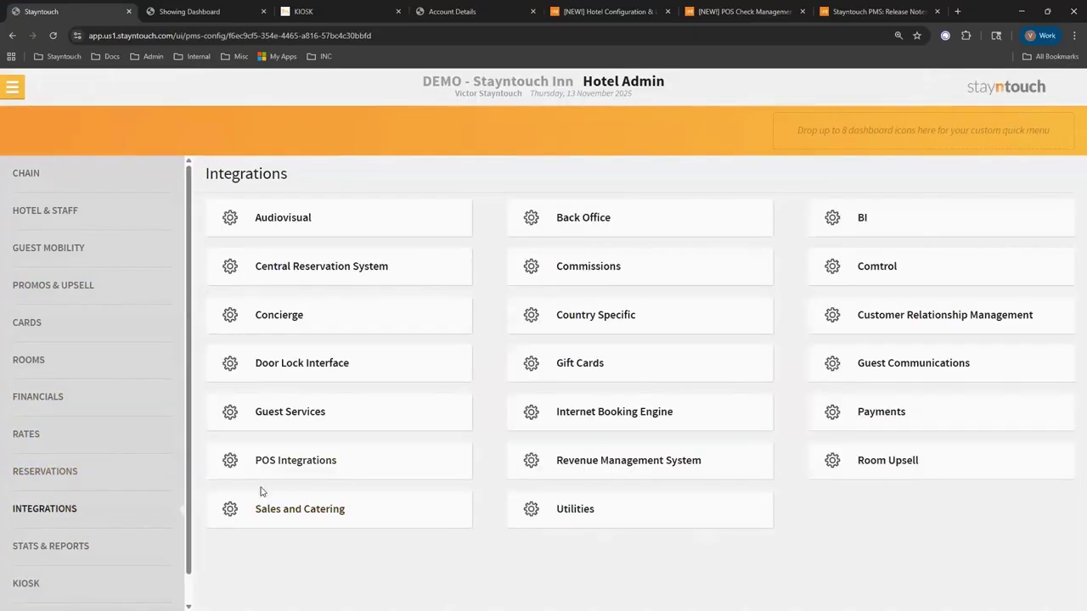
click(415, 271)
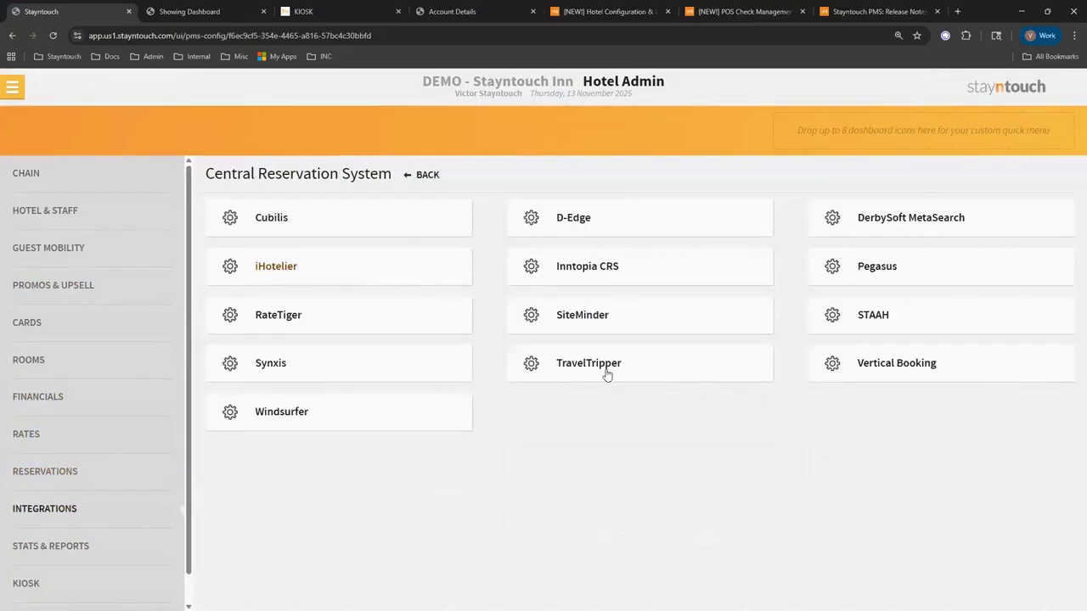
click(316, 427)
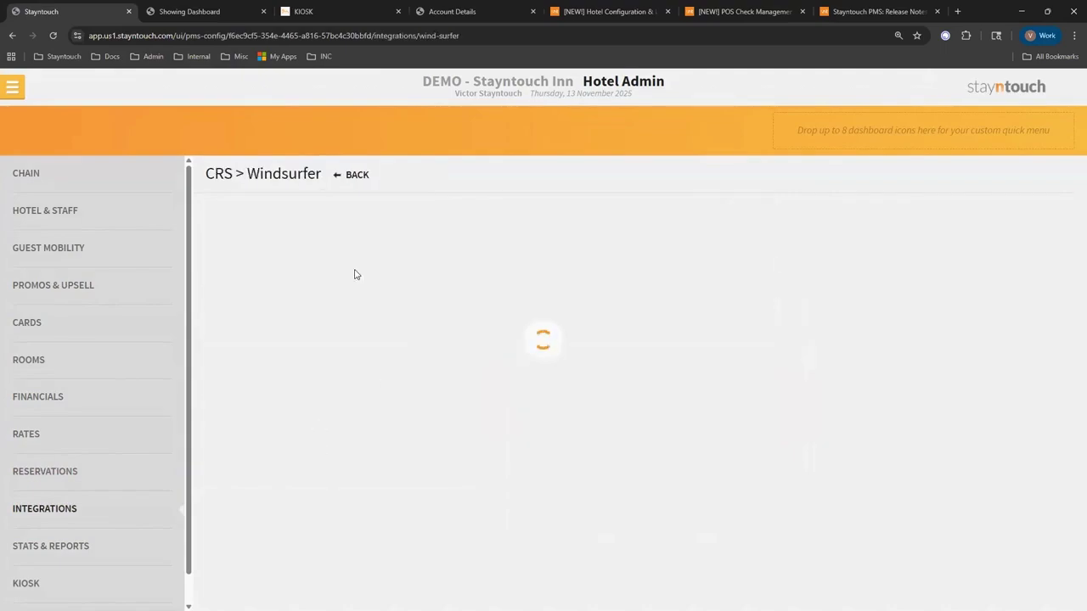
scroll(589, 408, down, 3)
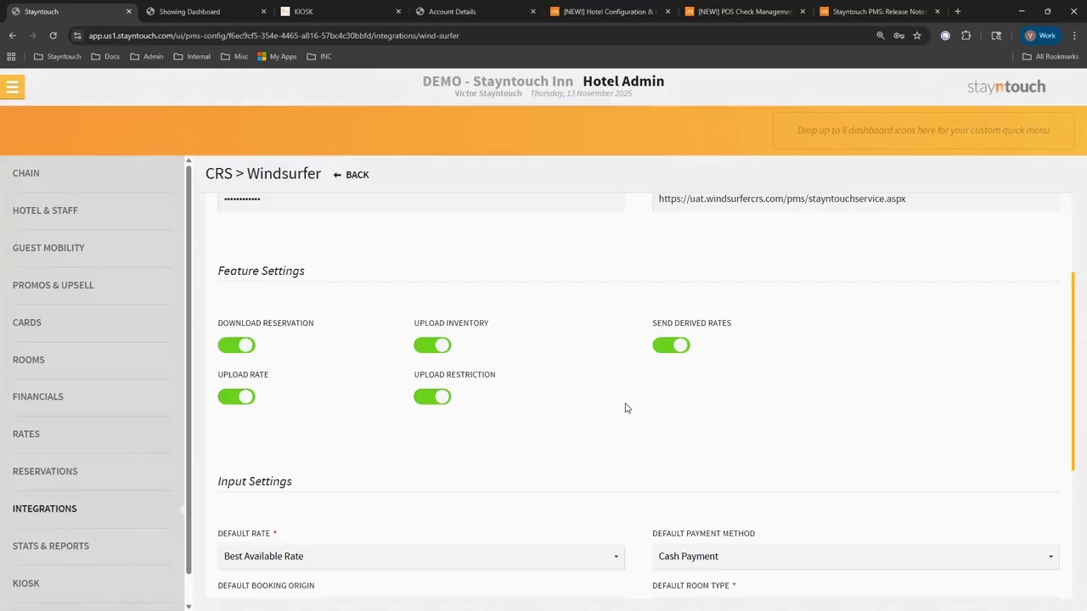
click(860, 10)
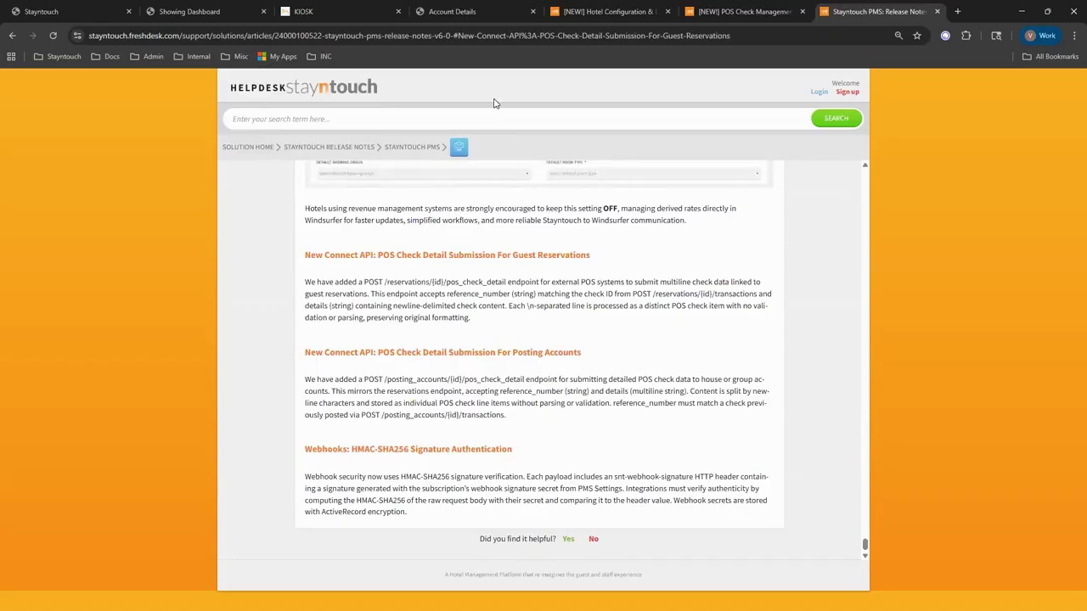
click(9, 6)
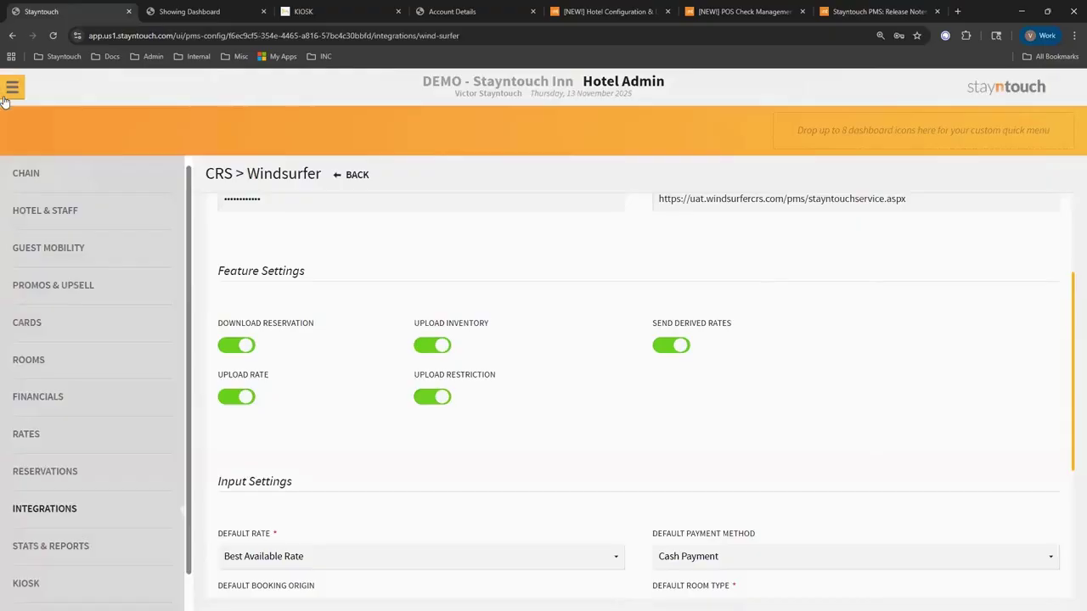
Sign out of the PMS and open Customer Support in a new tab.
click(8, 93)
click(75, 236)
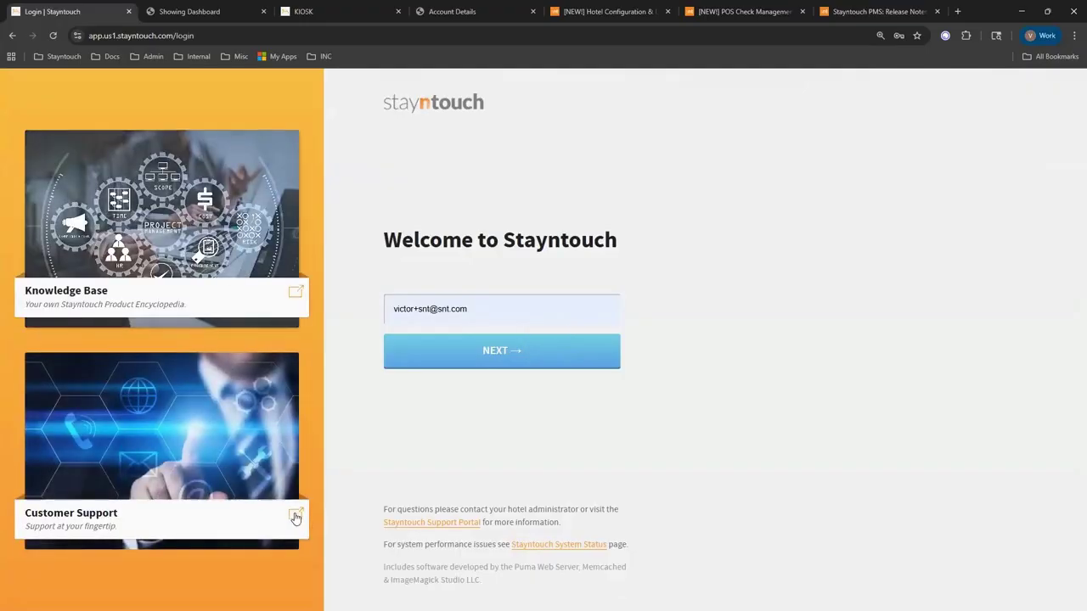
click(296, 517)
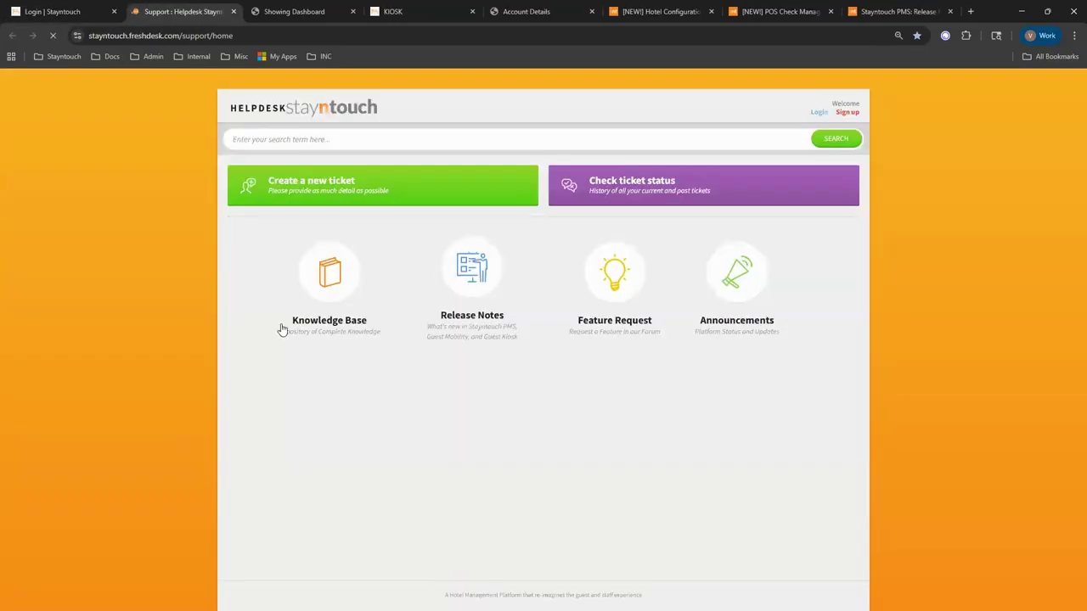
Check the Stayntouch PMS release notes, then open the Release Webinars list (v5.99 to v5.93).
click(463, 285)
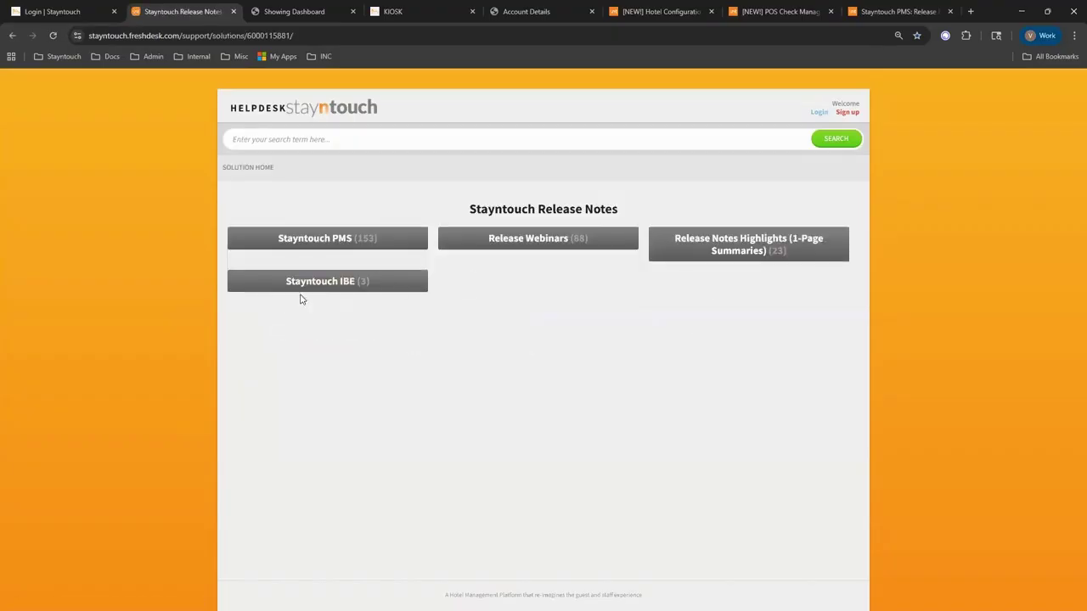
click(341, 245)
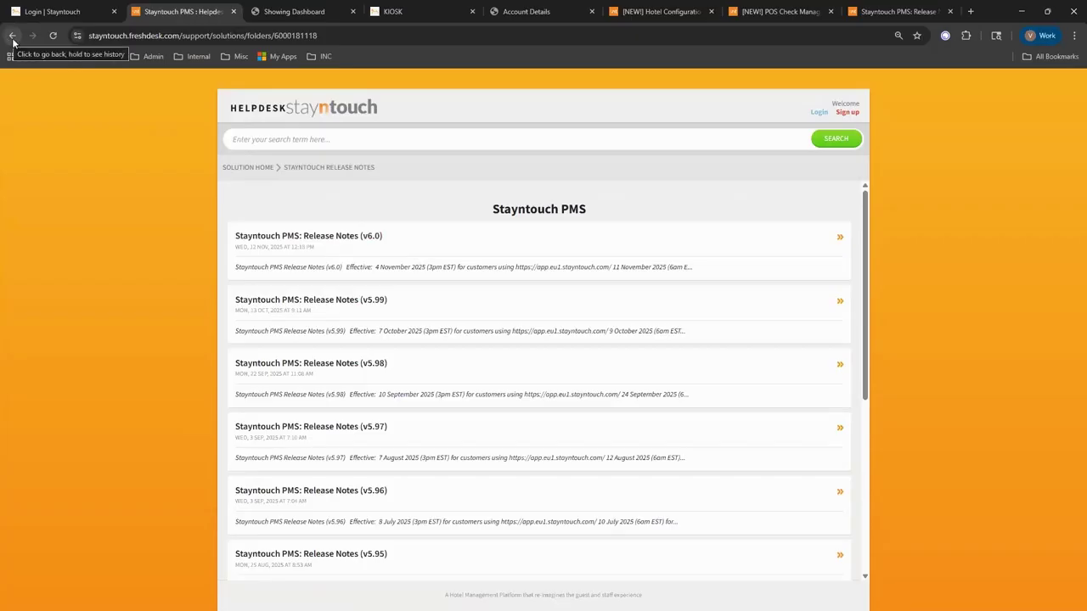
click(11, 36)
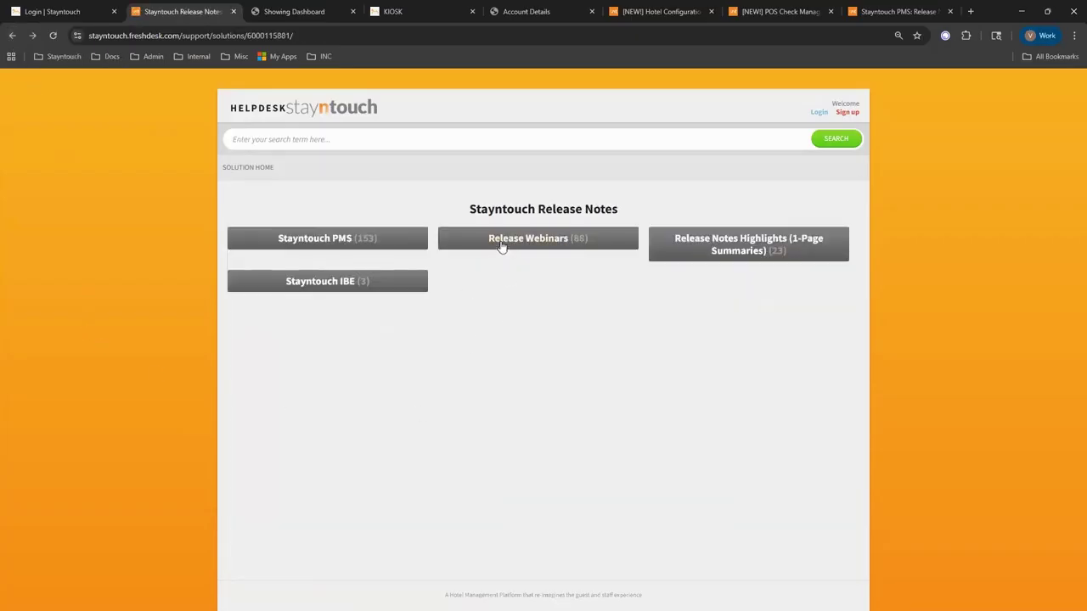
click(561, 244)
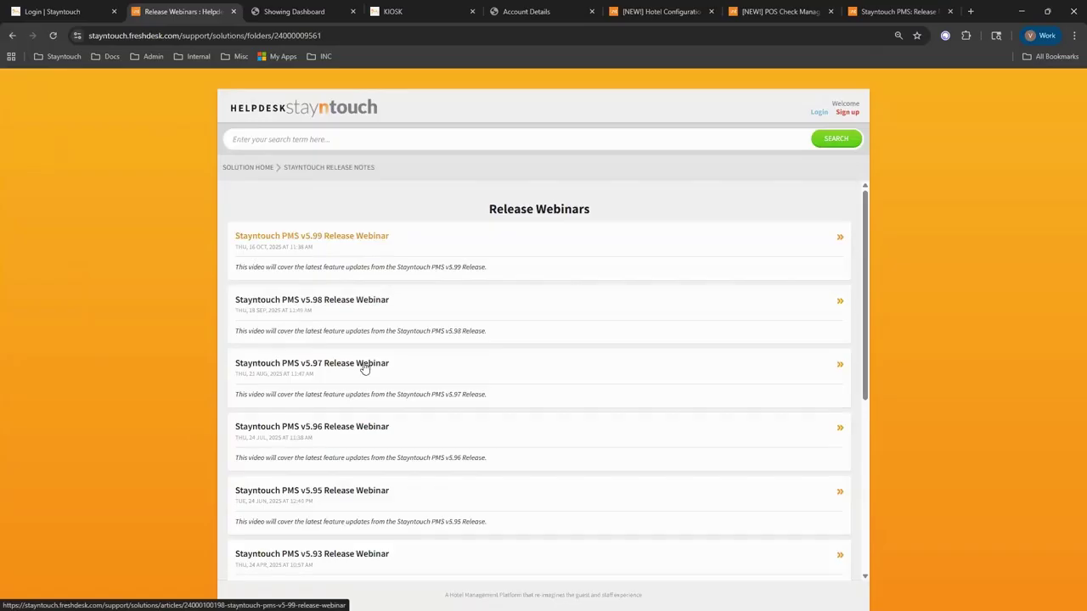
scroll(383, 419, down, 2)
scroll(382, 420, up, 2)
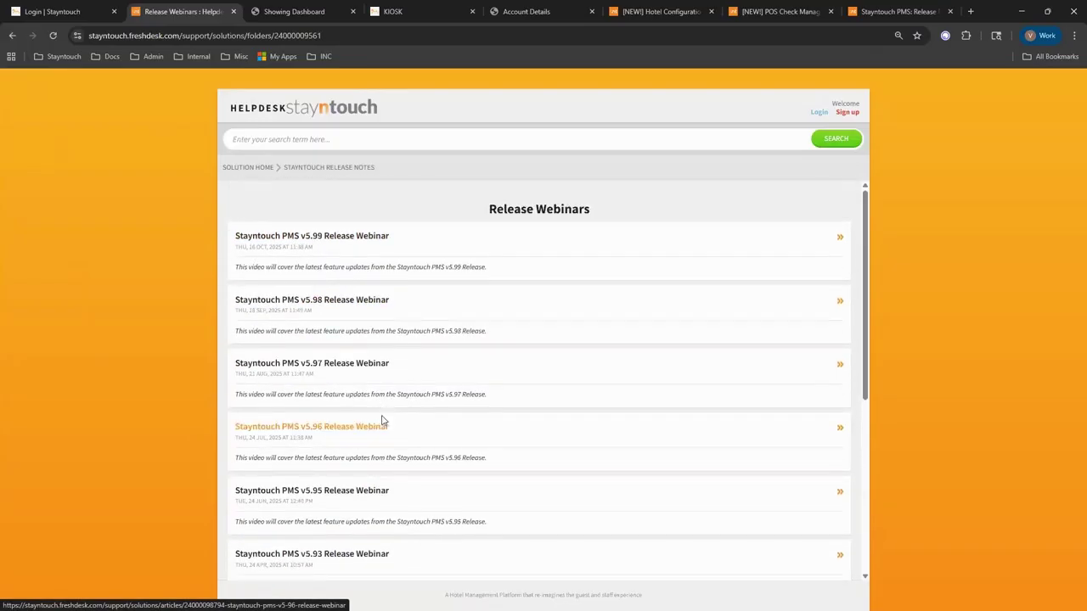